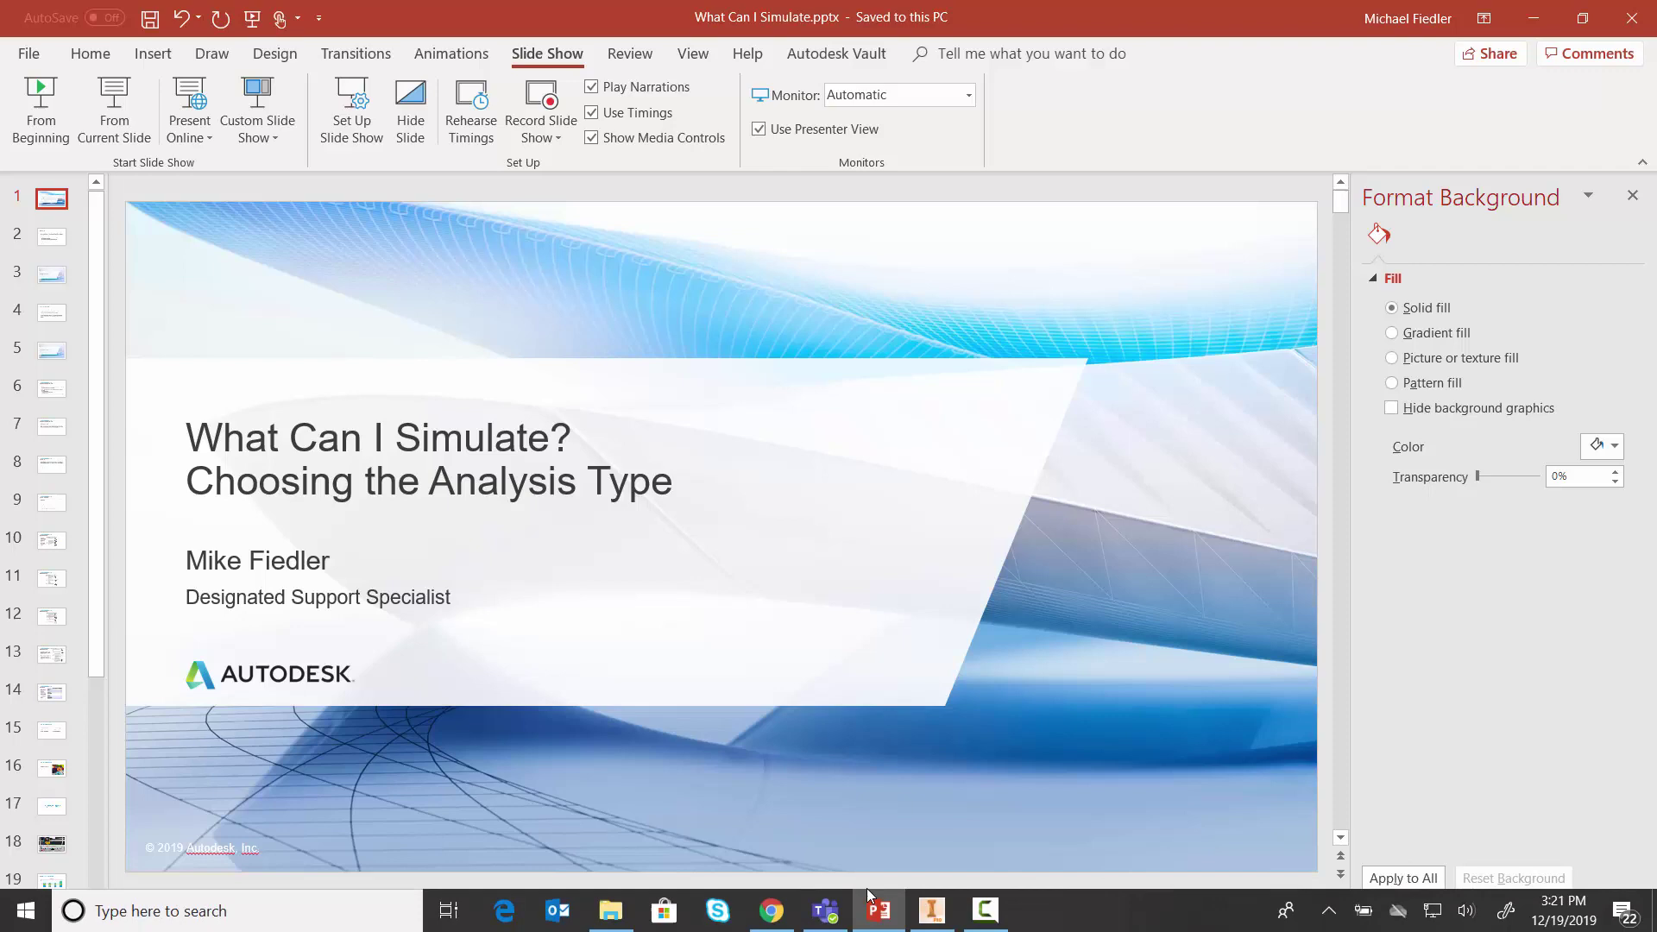
left_click(930, 911)
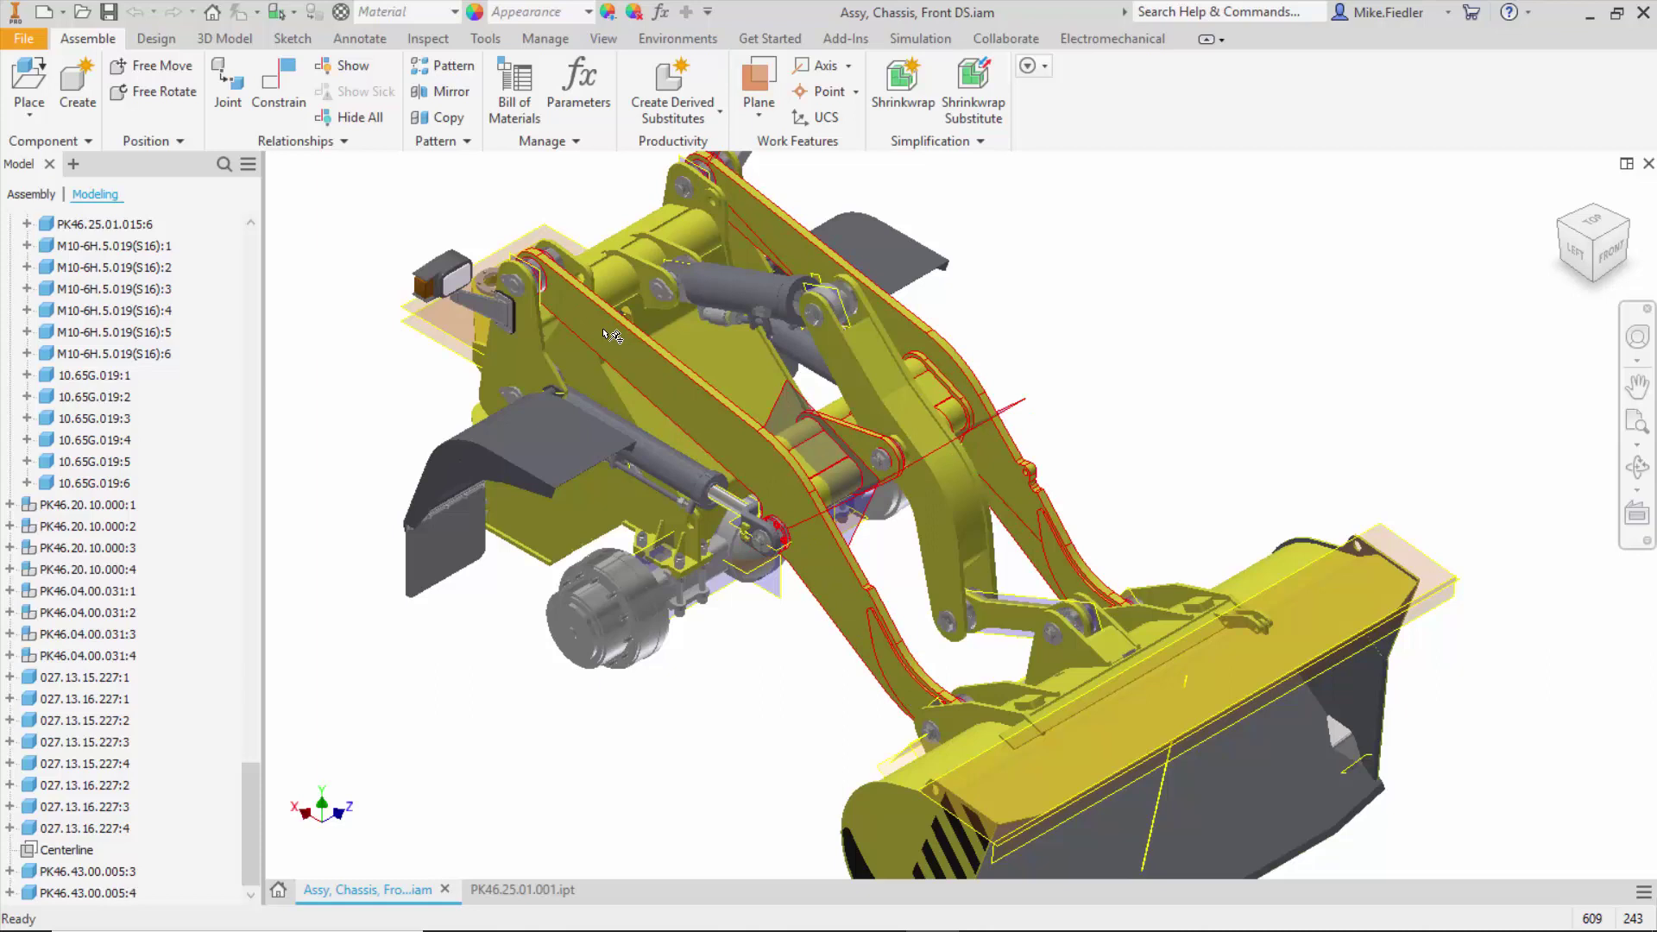
mouse_move(611, 335)
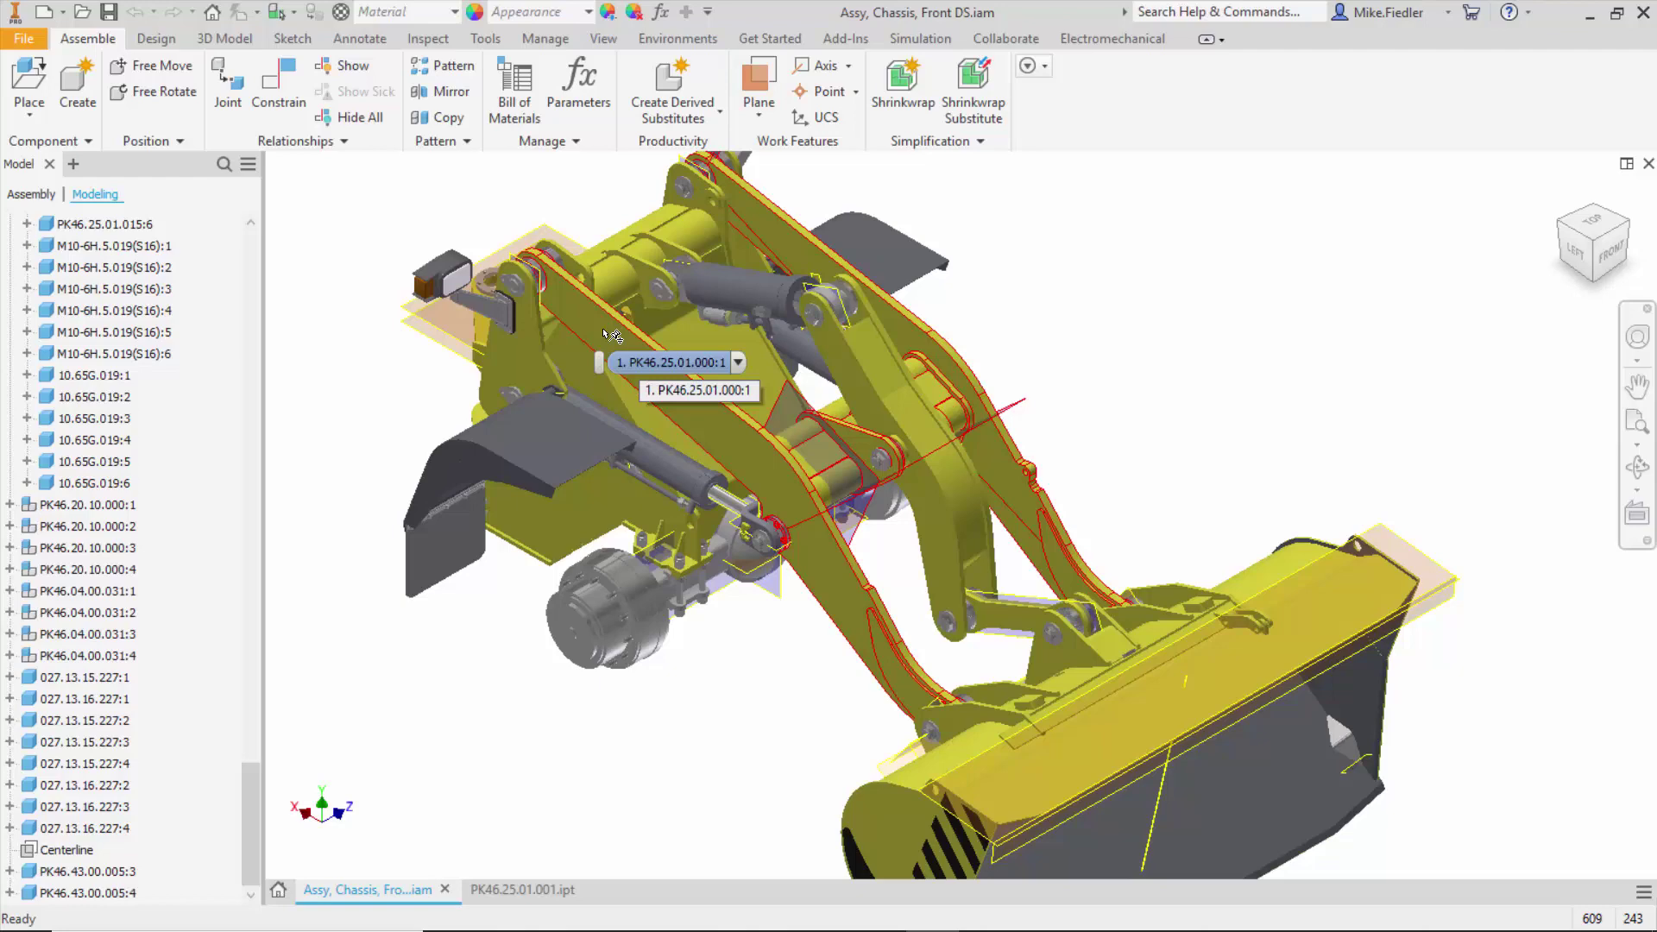
Put the lift arm part PK46.25.01.001.ipt into Stress Analysis, cancelling the new study dialog.
left_click(544, 893)
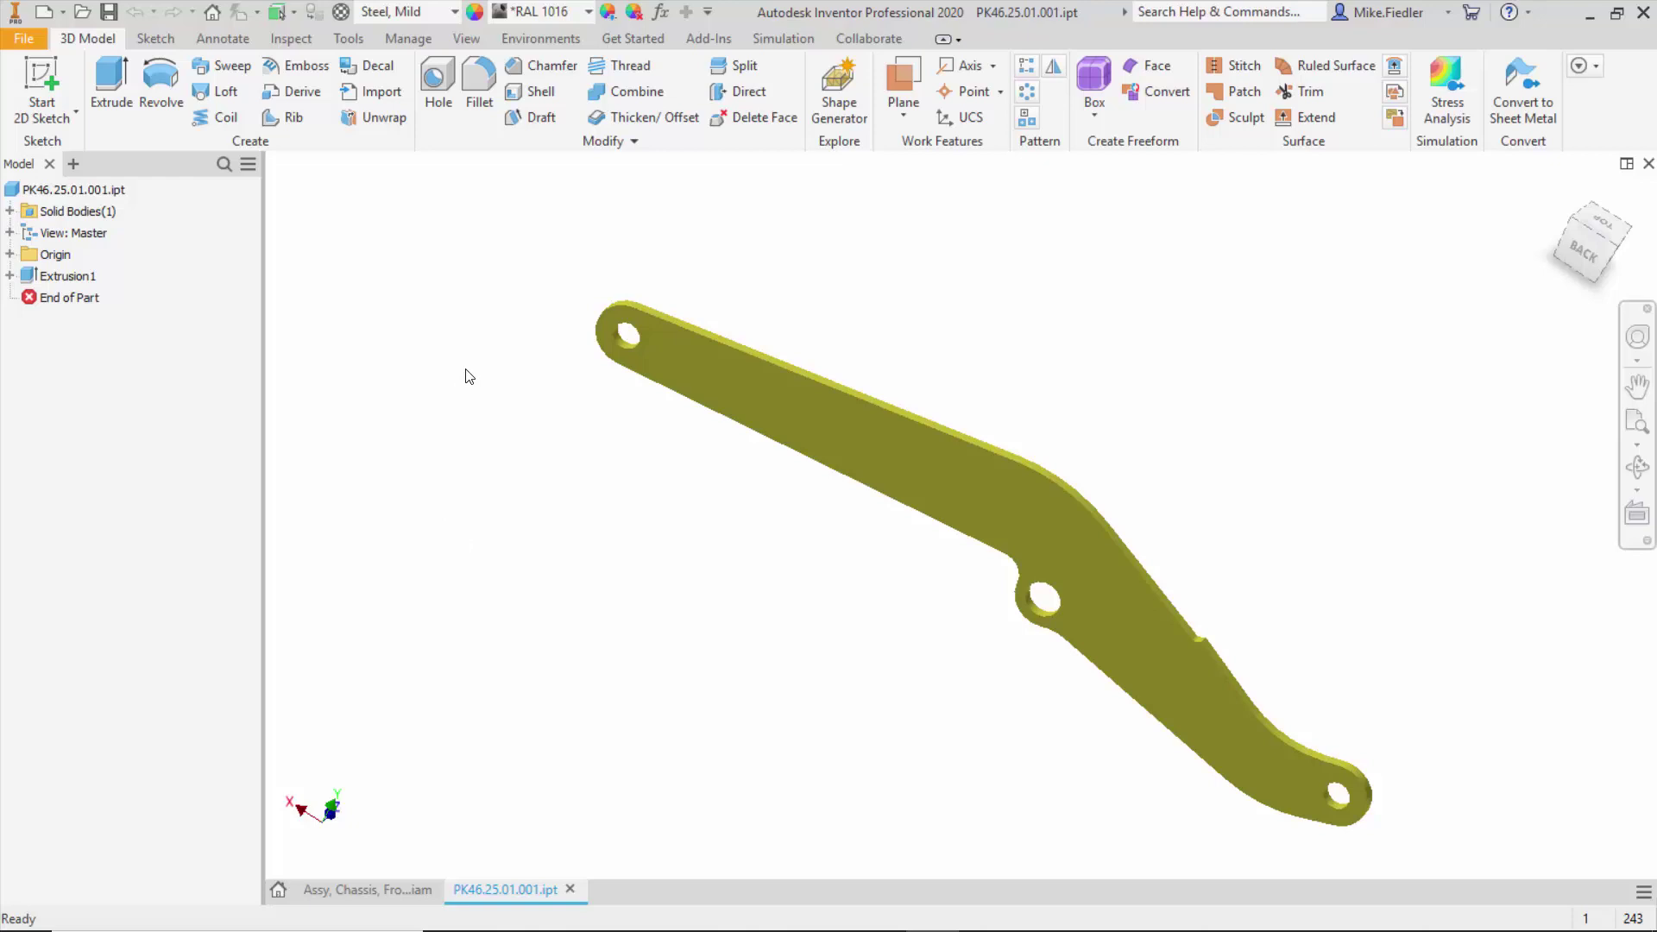
left_click(541, 40)
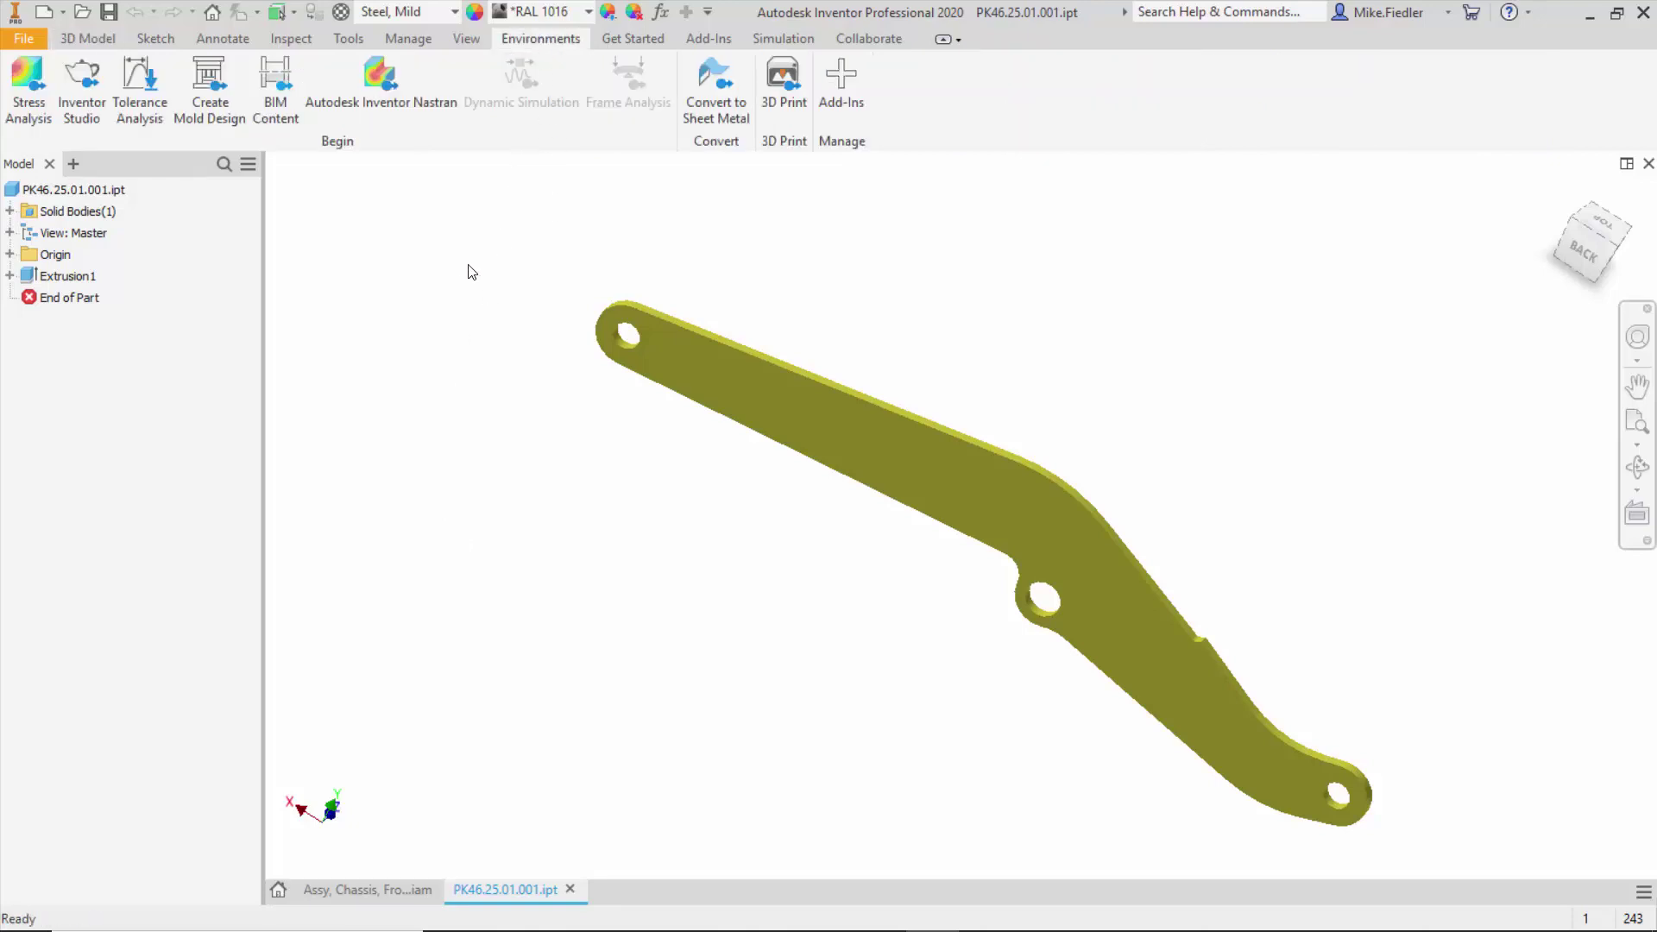
left_click(31, 90)
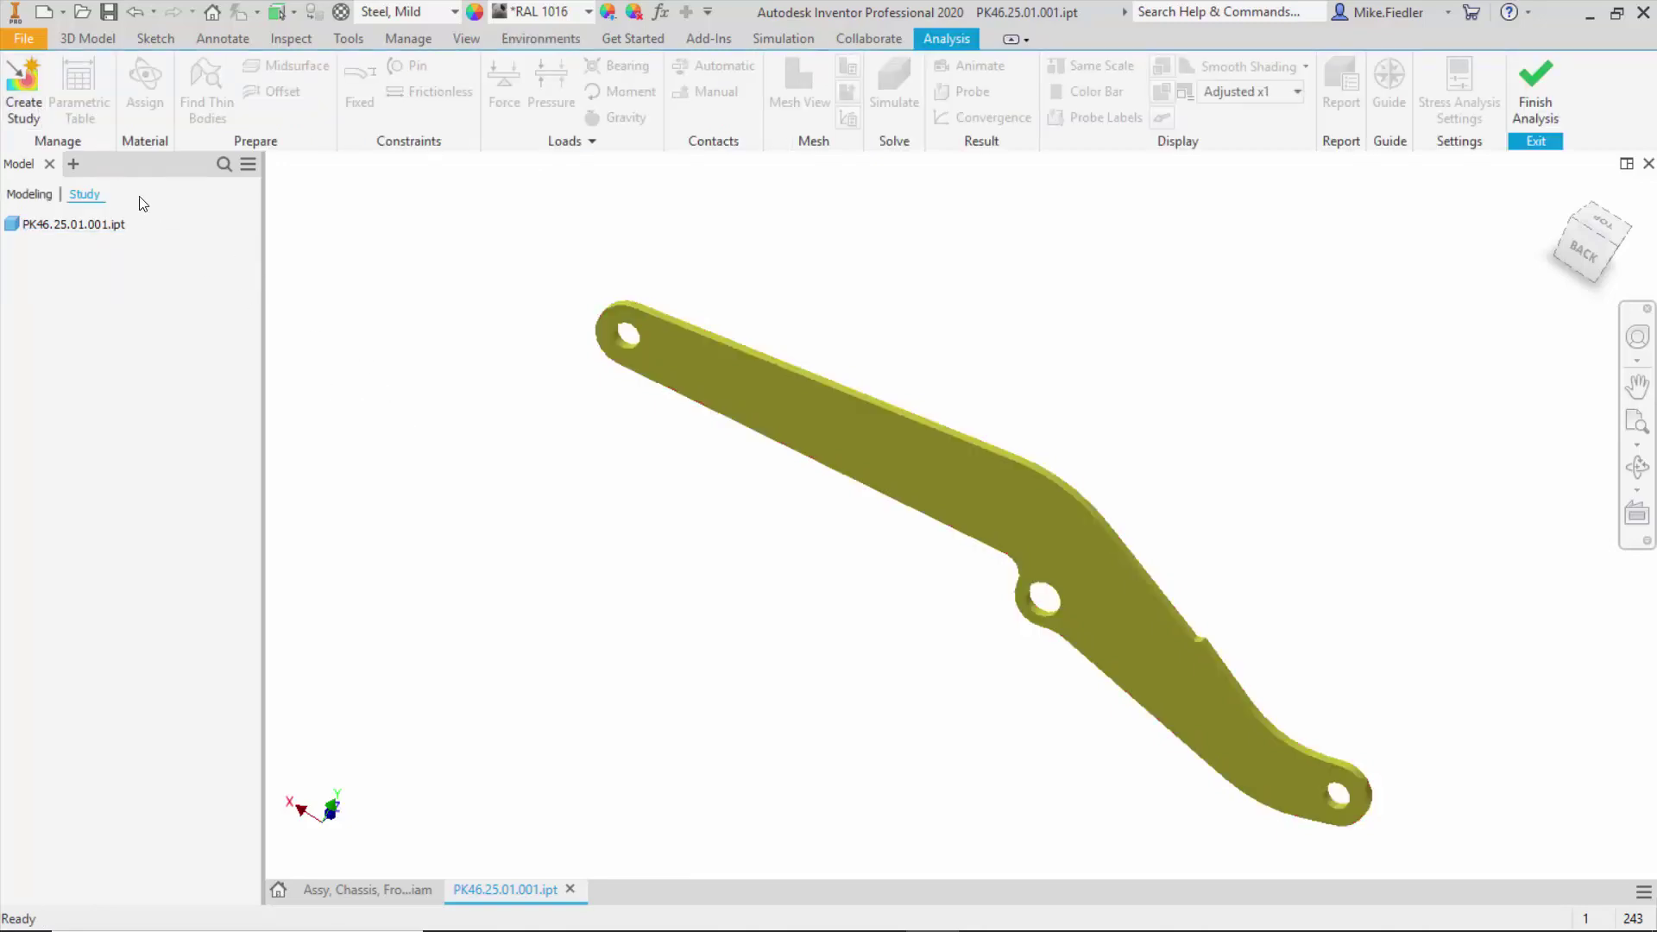
left_click(25, 110)
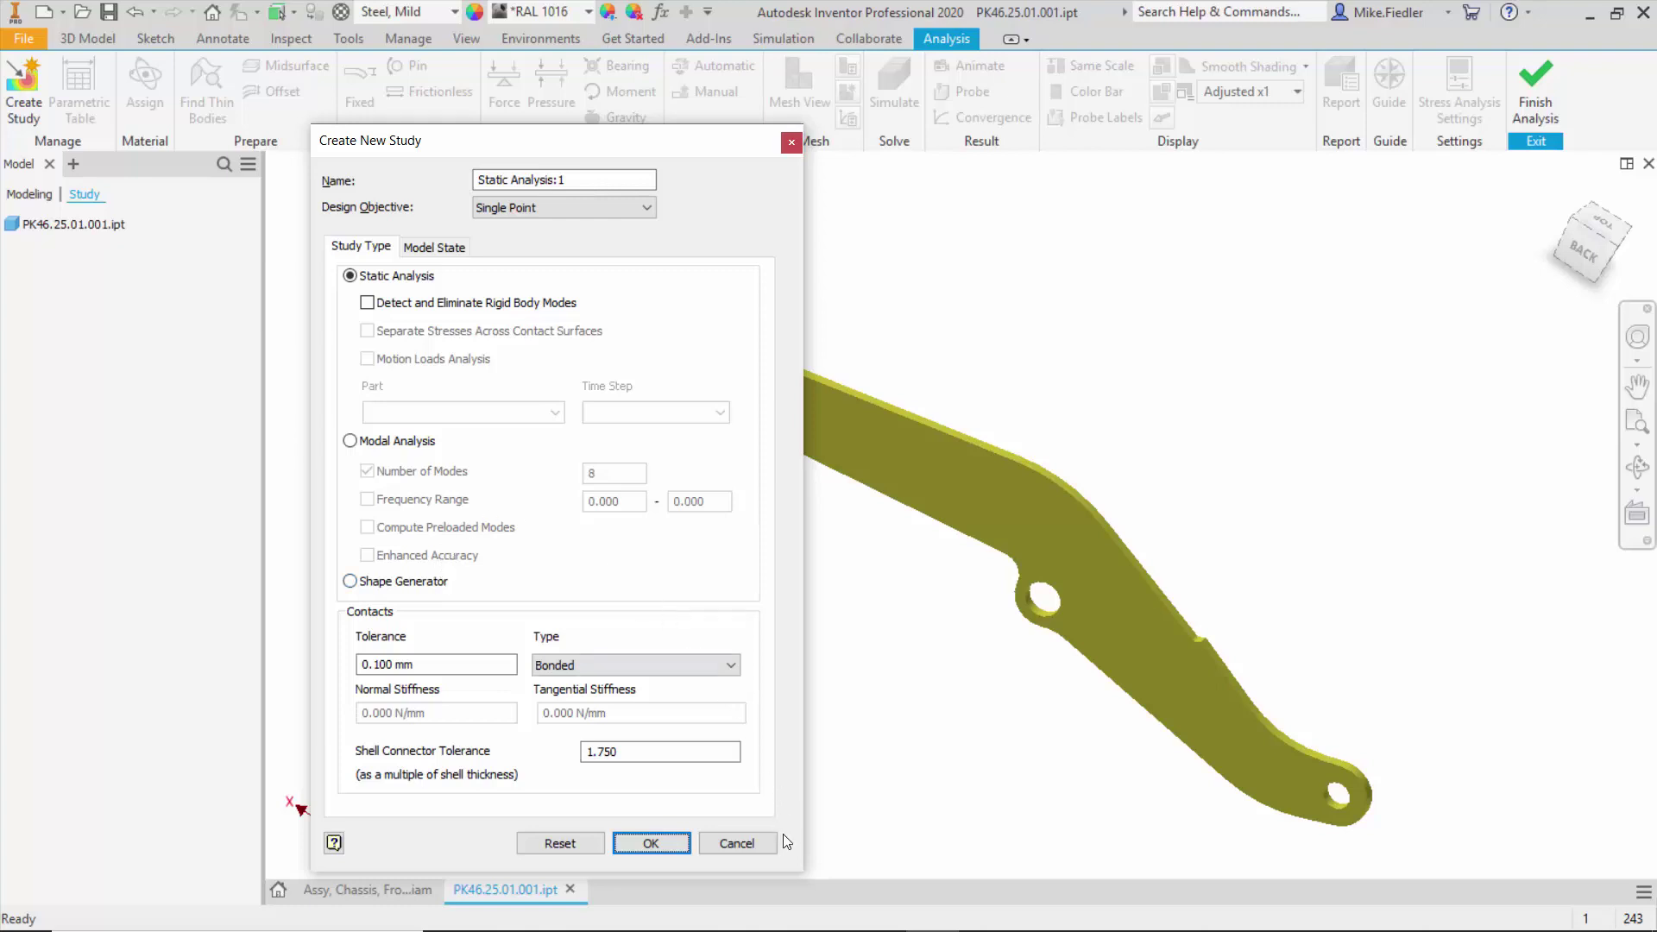
left_click(758, 844)
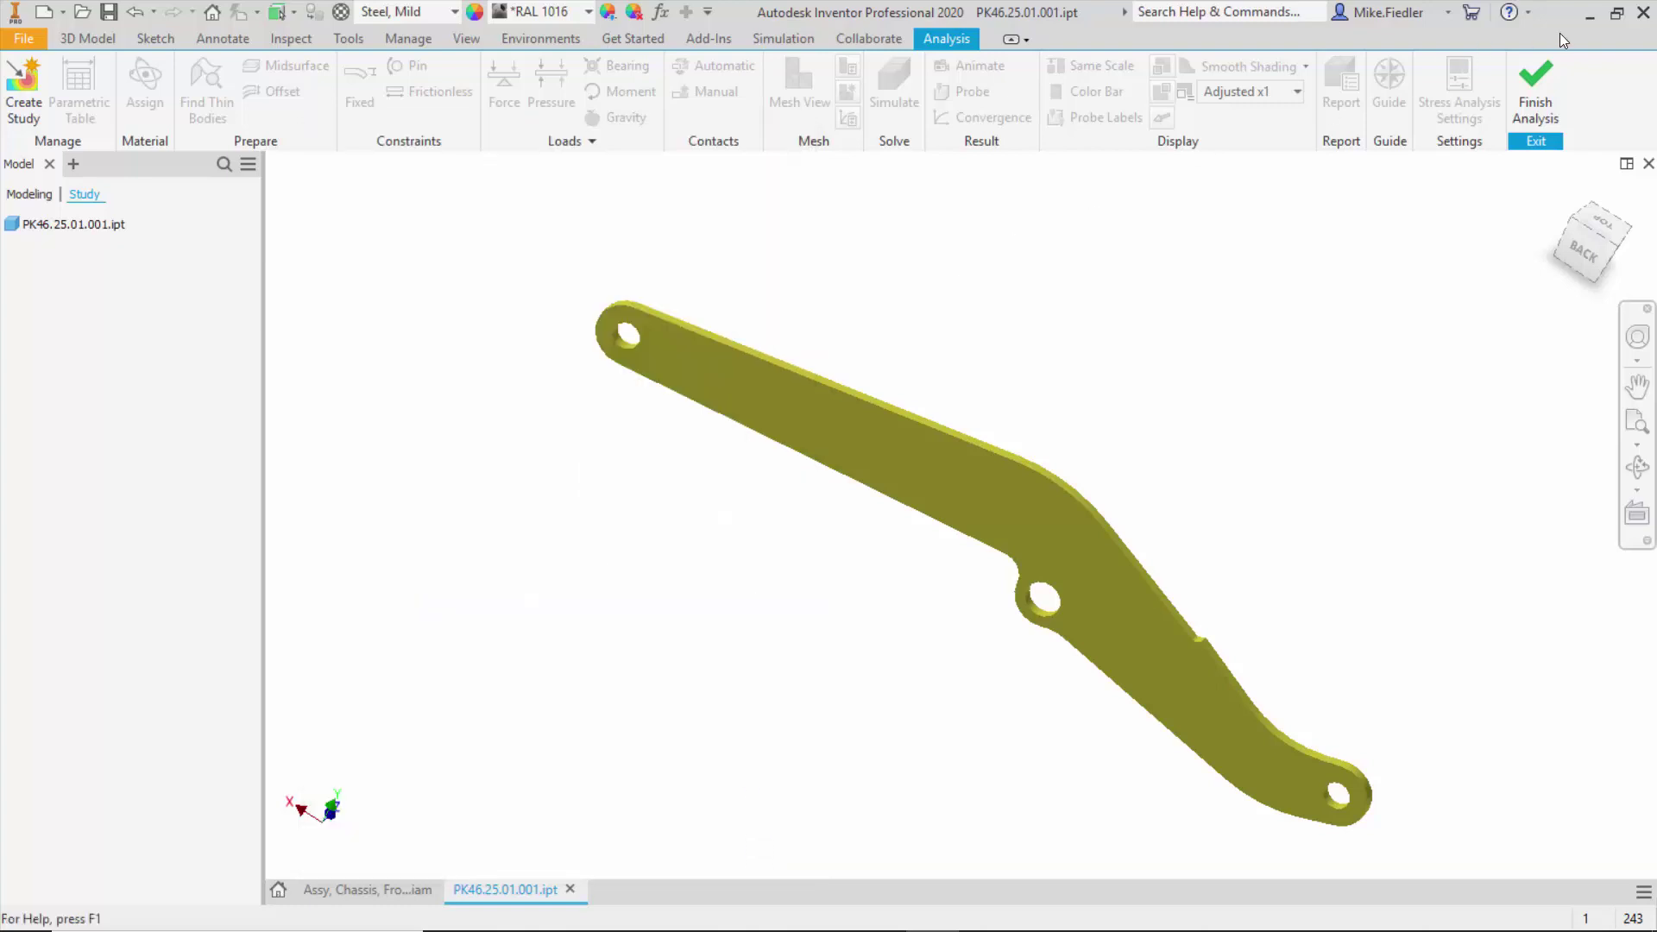
Finish the stress analysis and switch the lift arm to the Autodesk Inventor Nastran environment.
left_click(1546, 119)
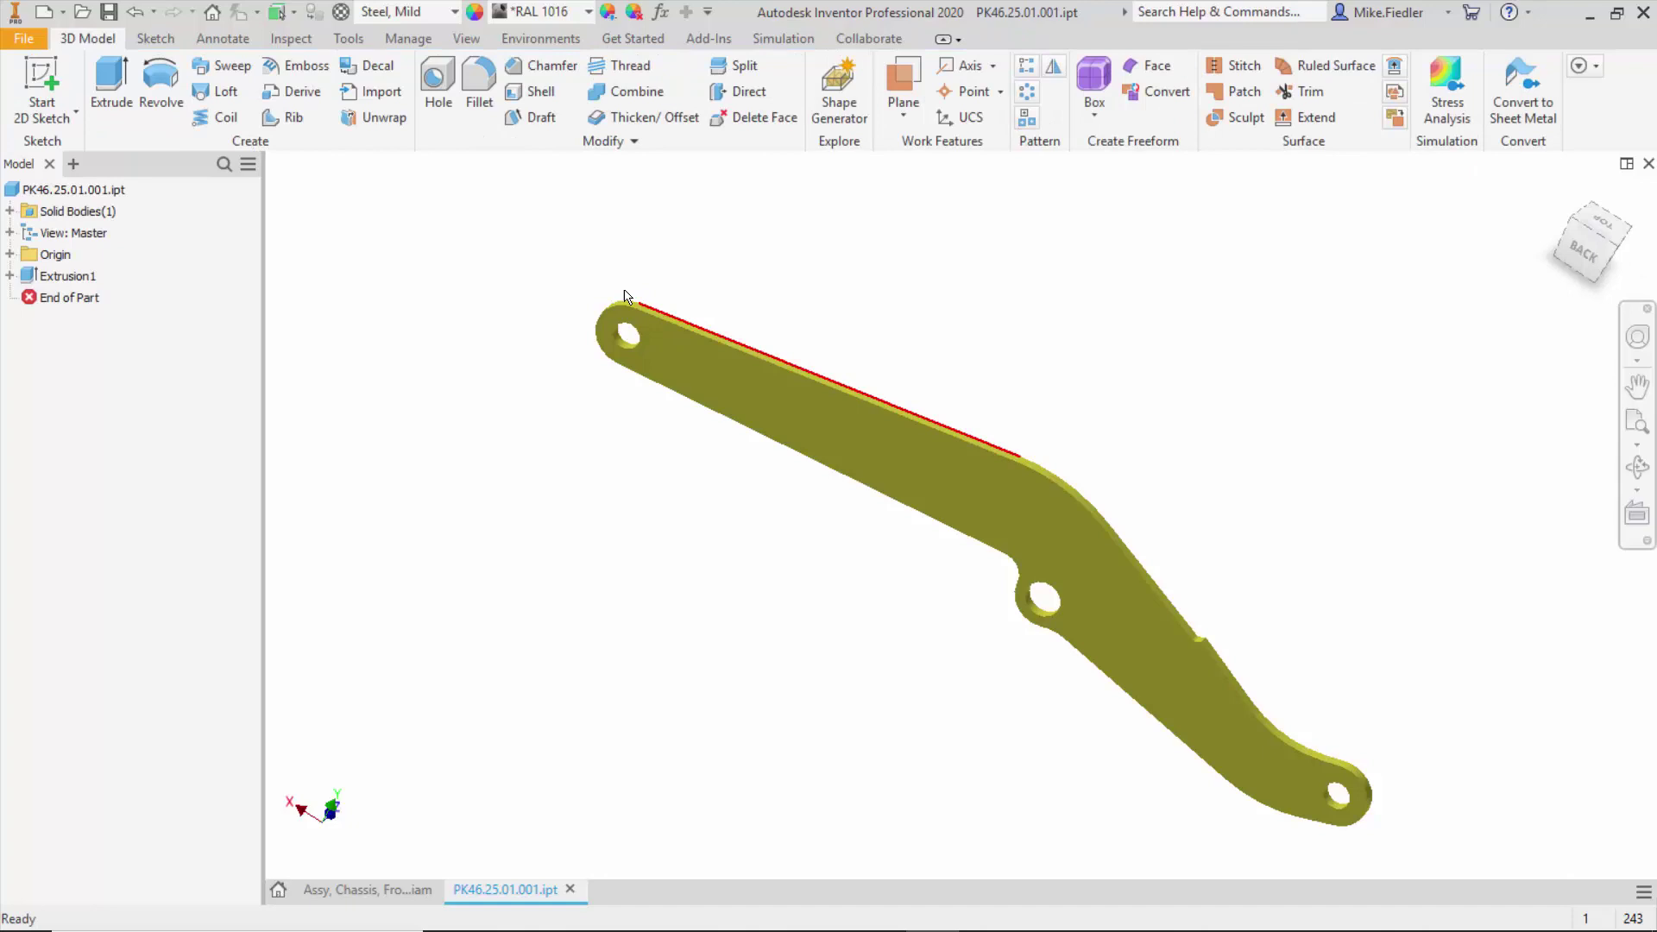
left_click(540, 41)
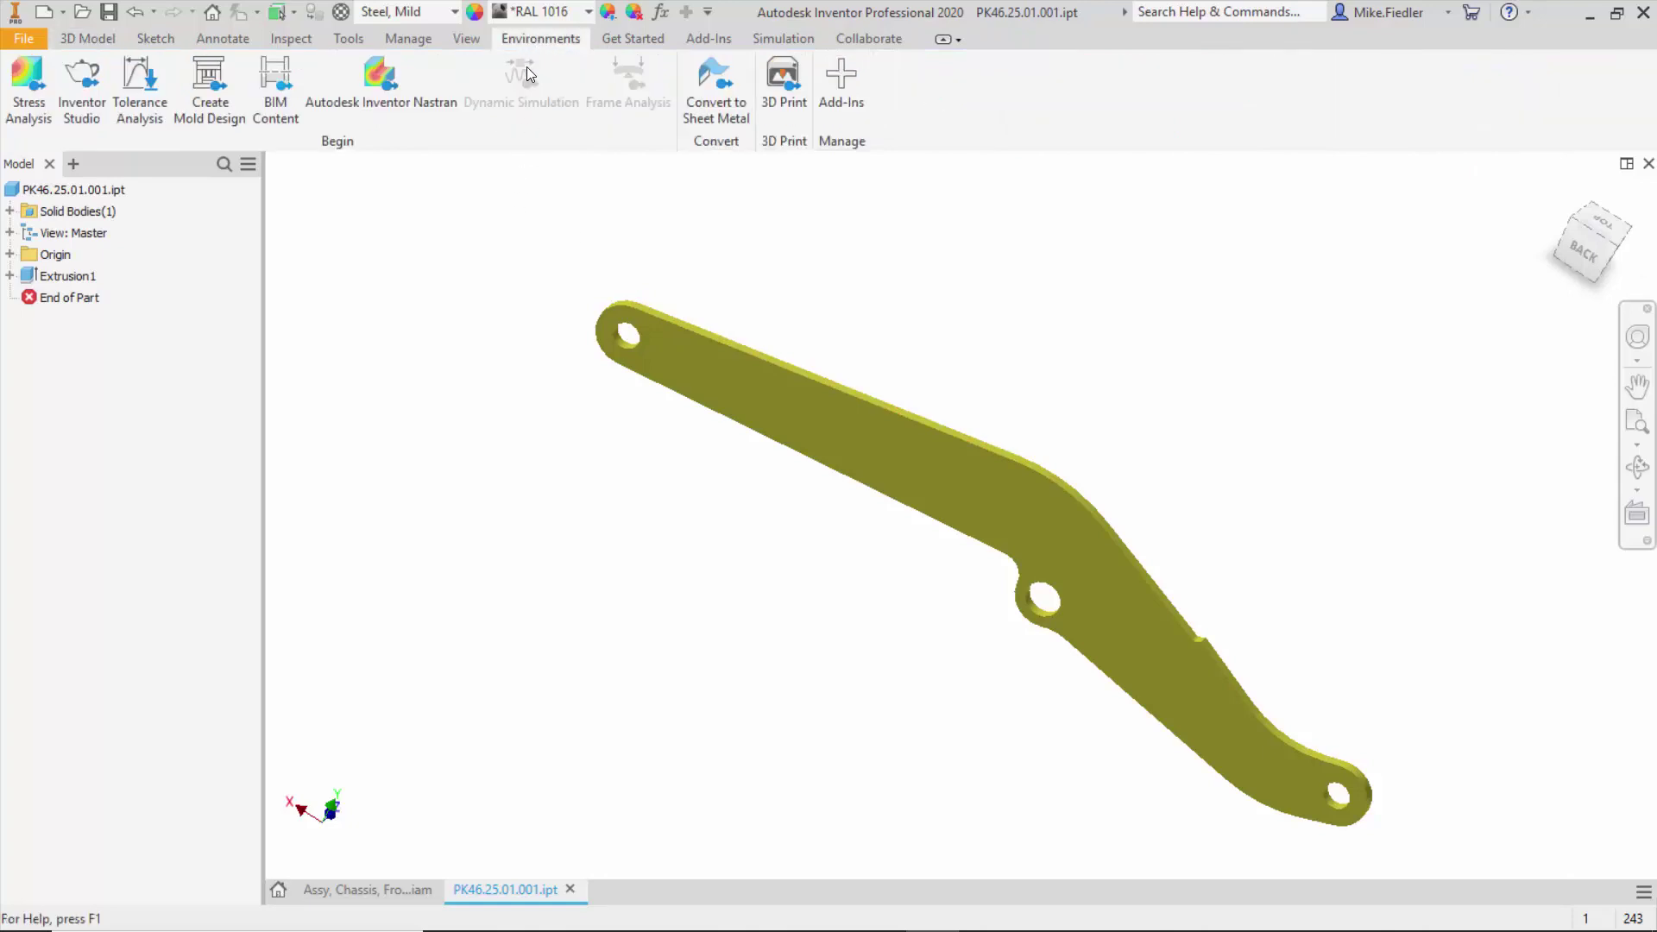
left_click(381, 101)
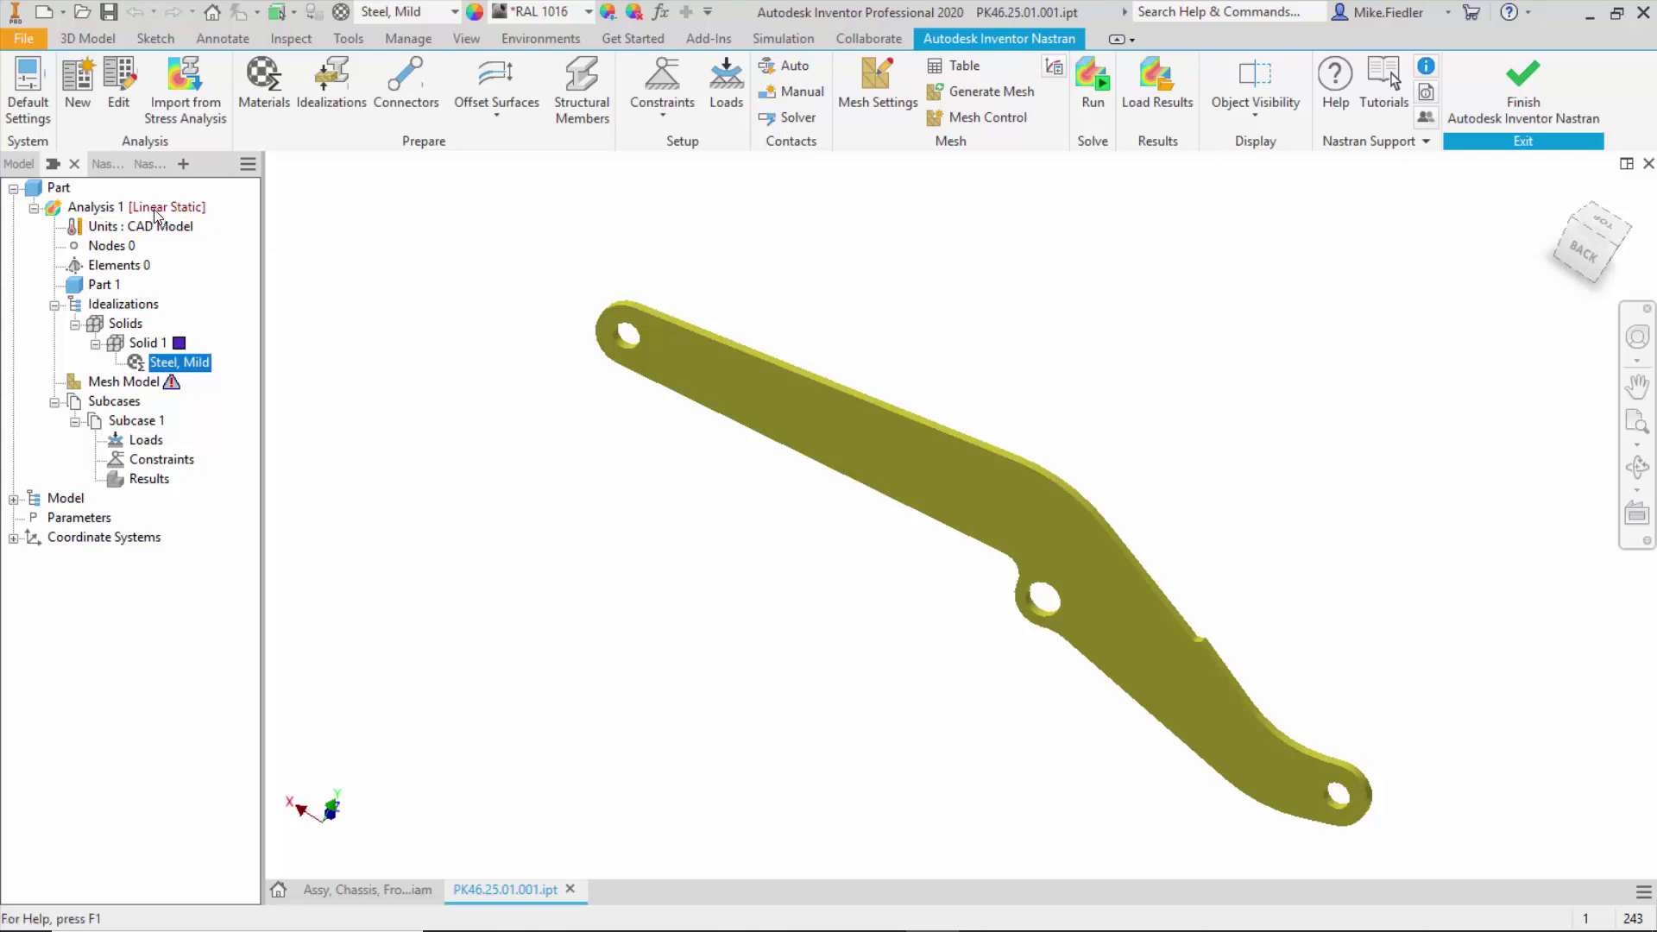
Review the available analysis types for Analysis 1, leaving it as Linear Static.
double_click(97, 210)
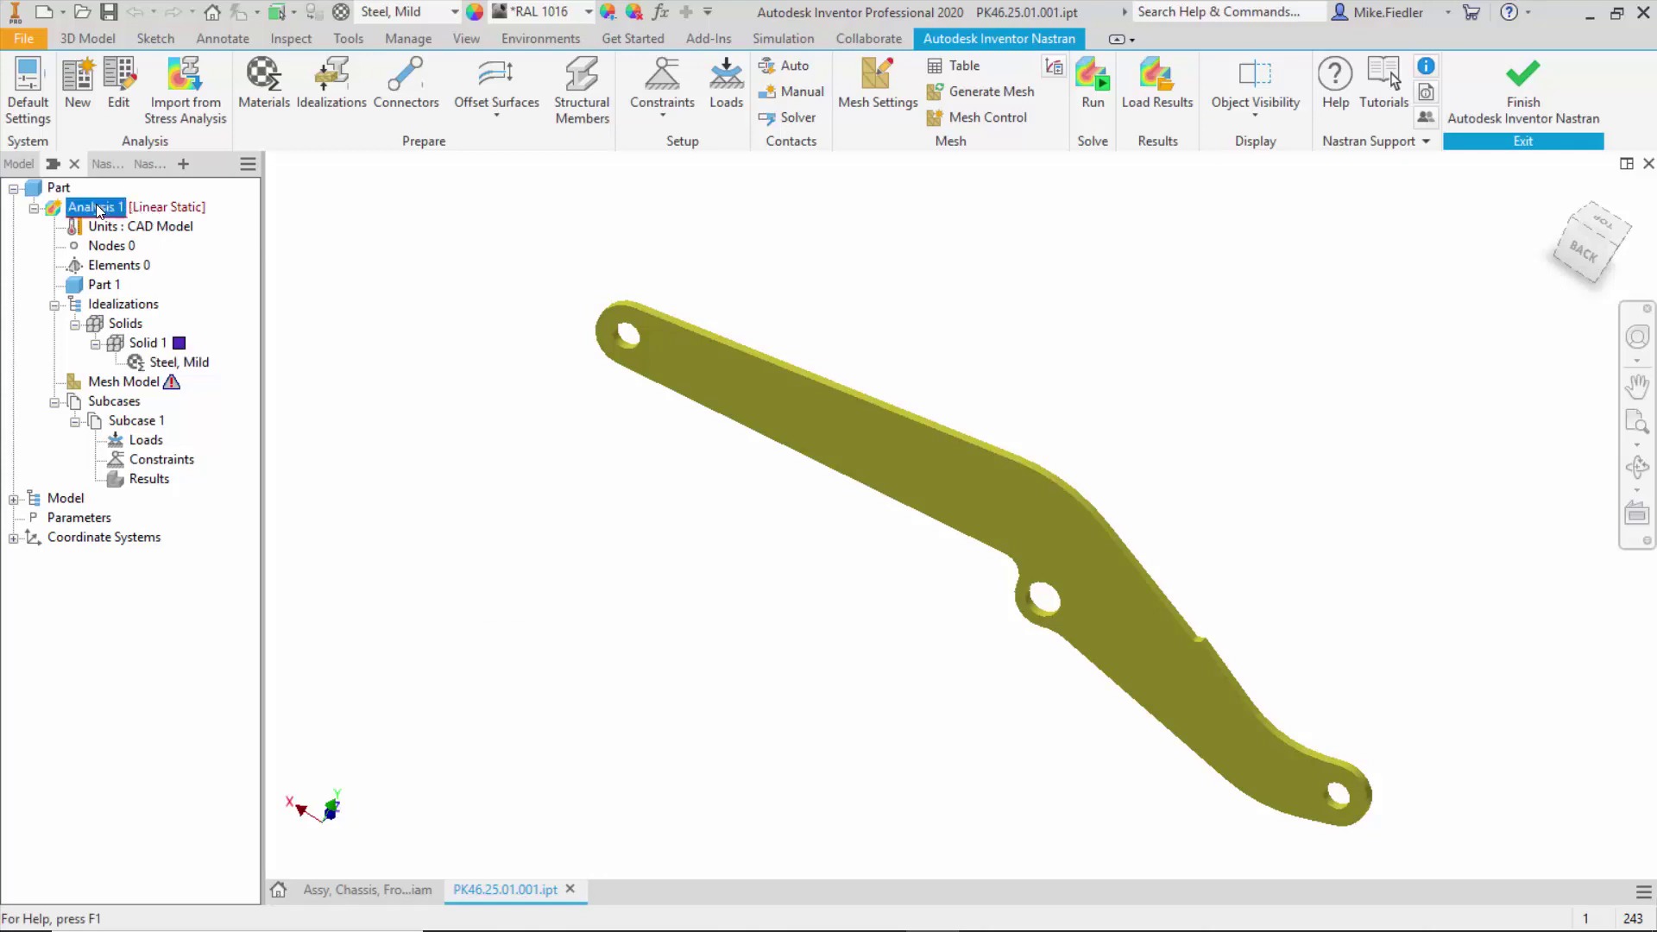
left_click_drag(359, 178, 430, 166)
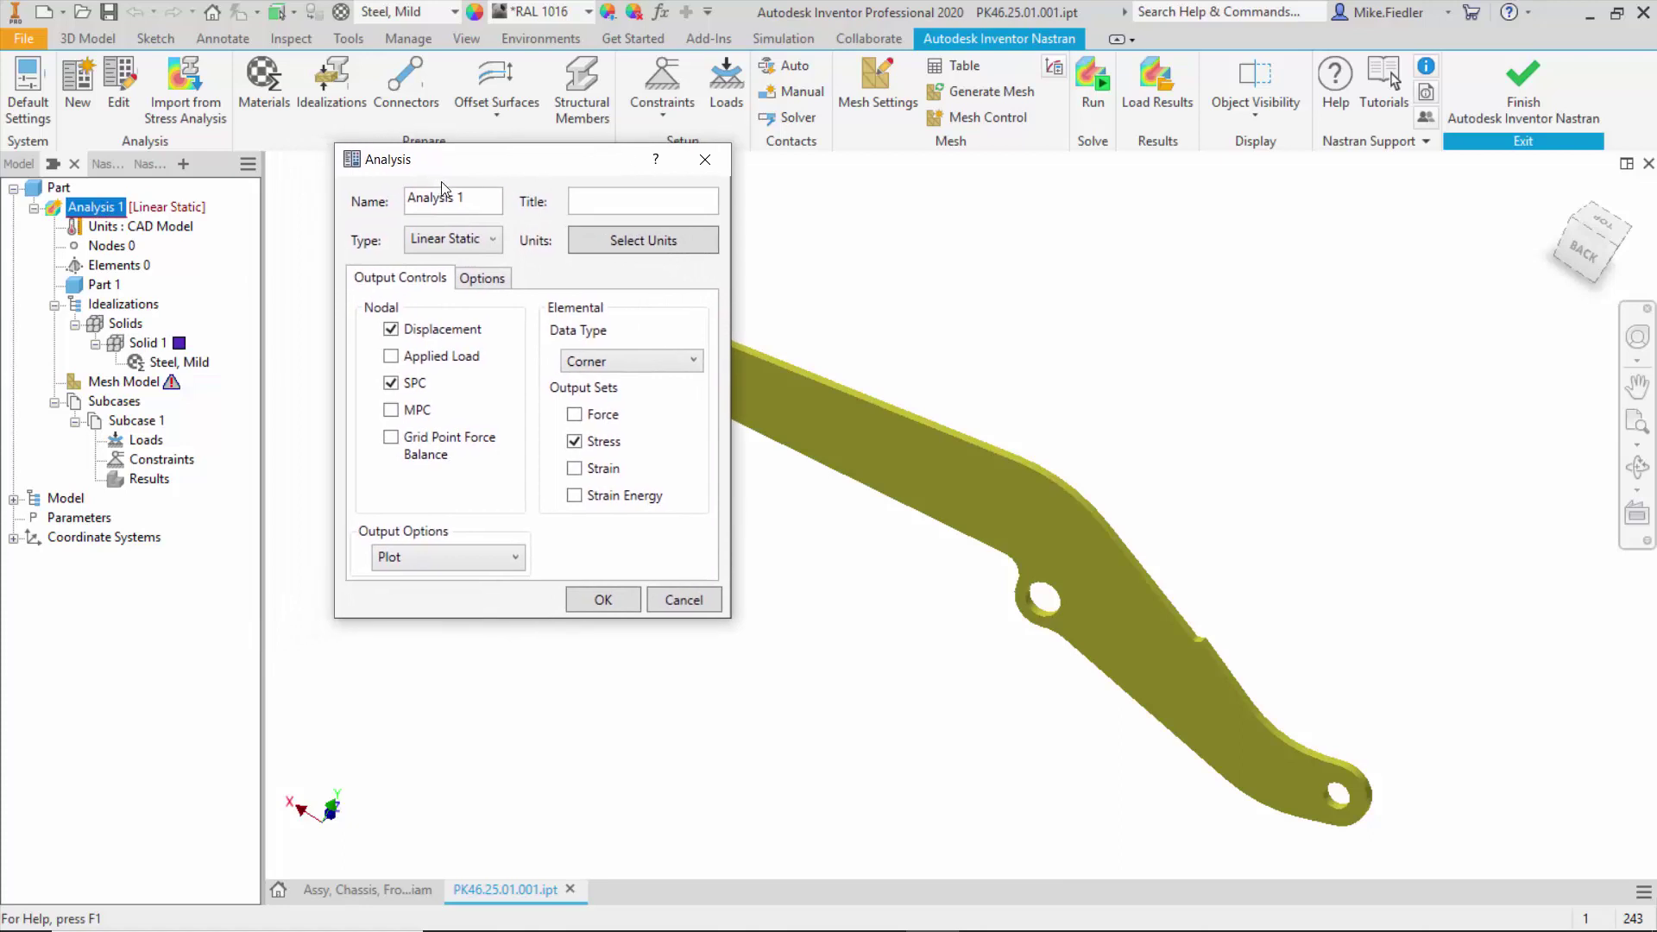
left_click(485, 247)
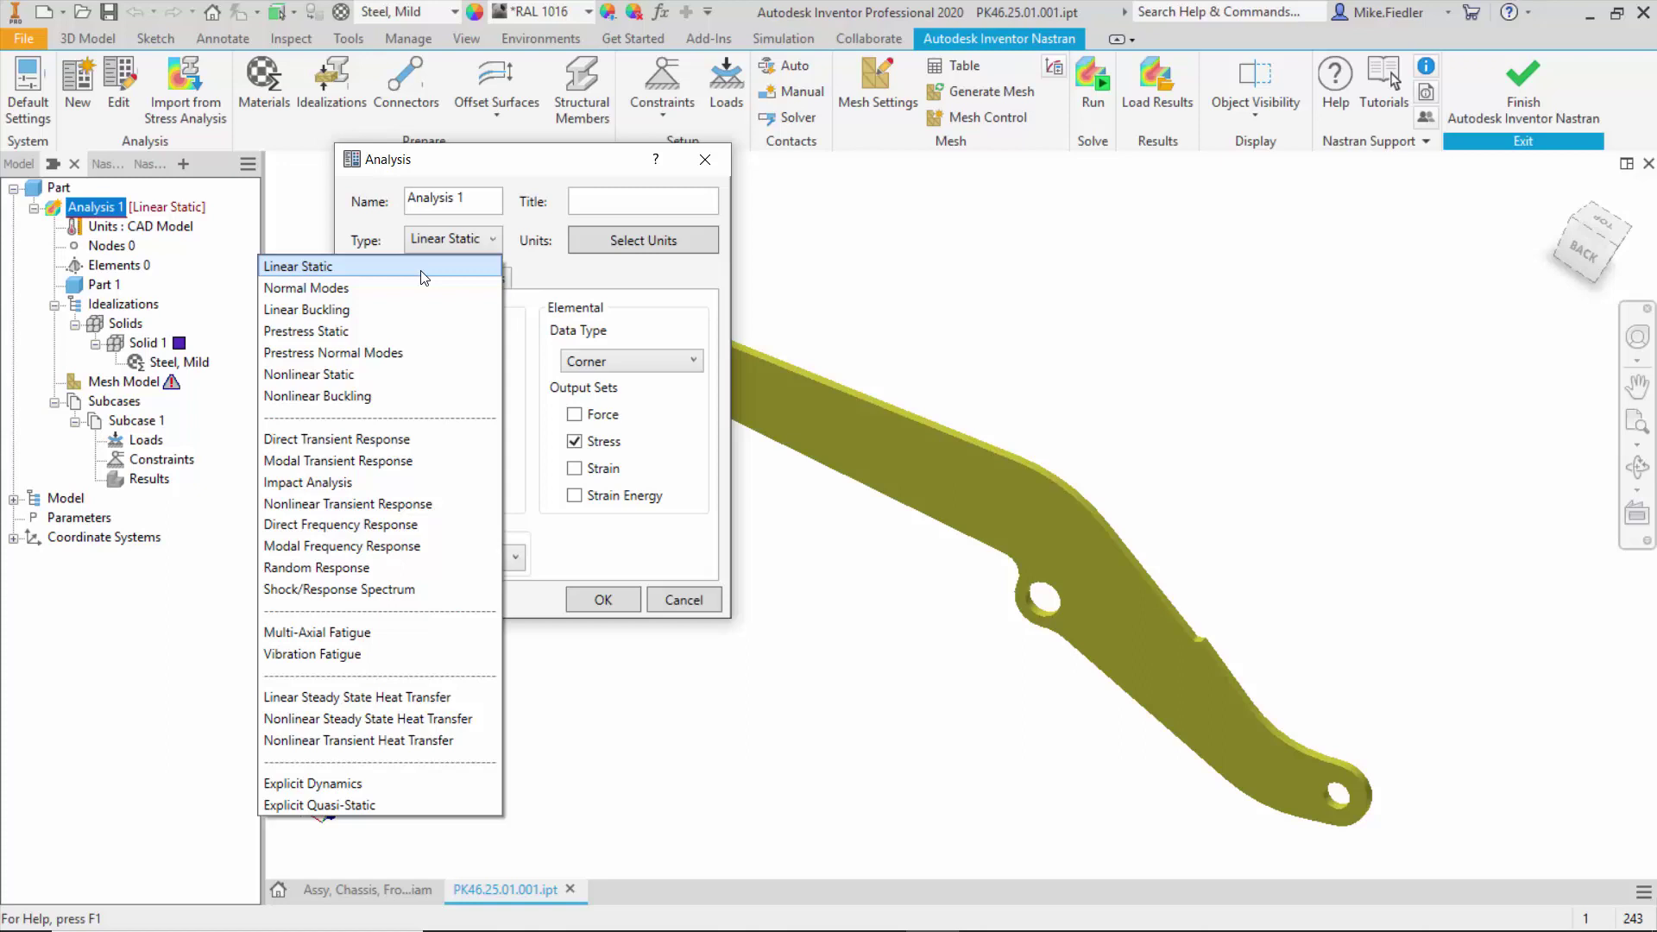
left_click(670, 596)
Cancel the Analysis 1 settings without changing anything.
left_click(674, 603)
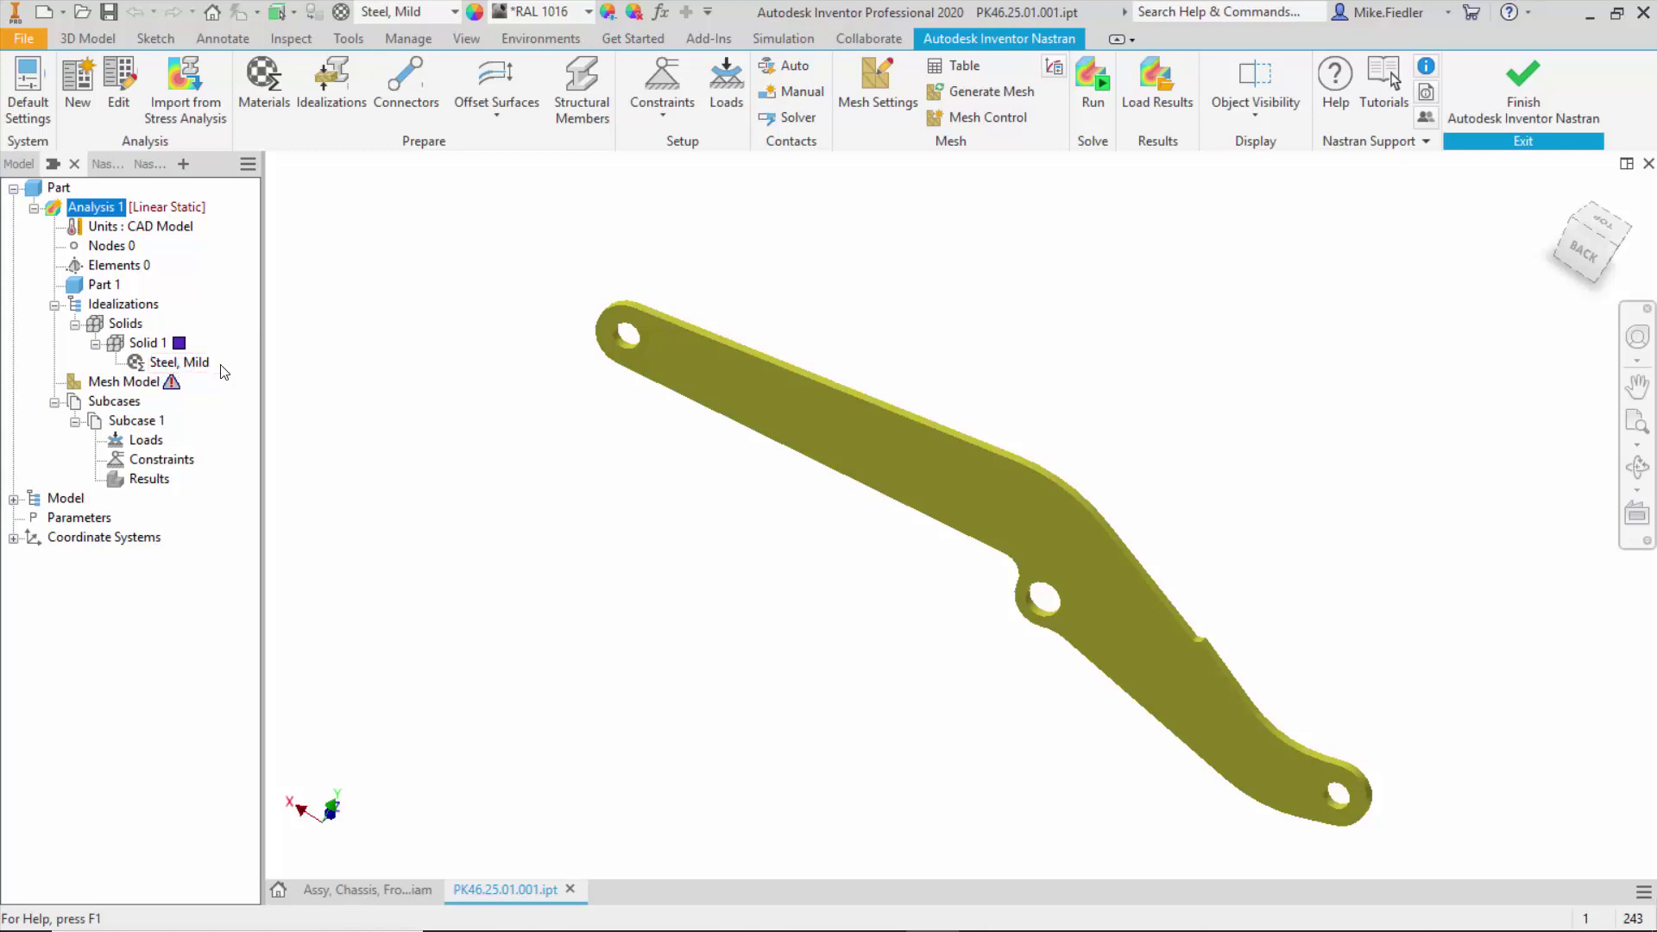
Edit the Steel, Mild material and browse the material database without loading any file.
right_click(165, 366)
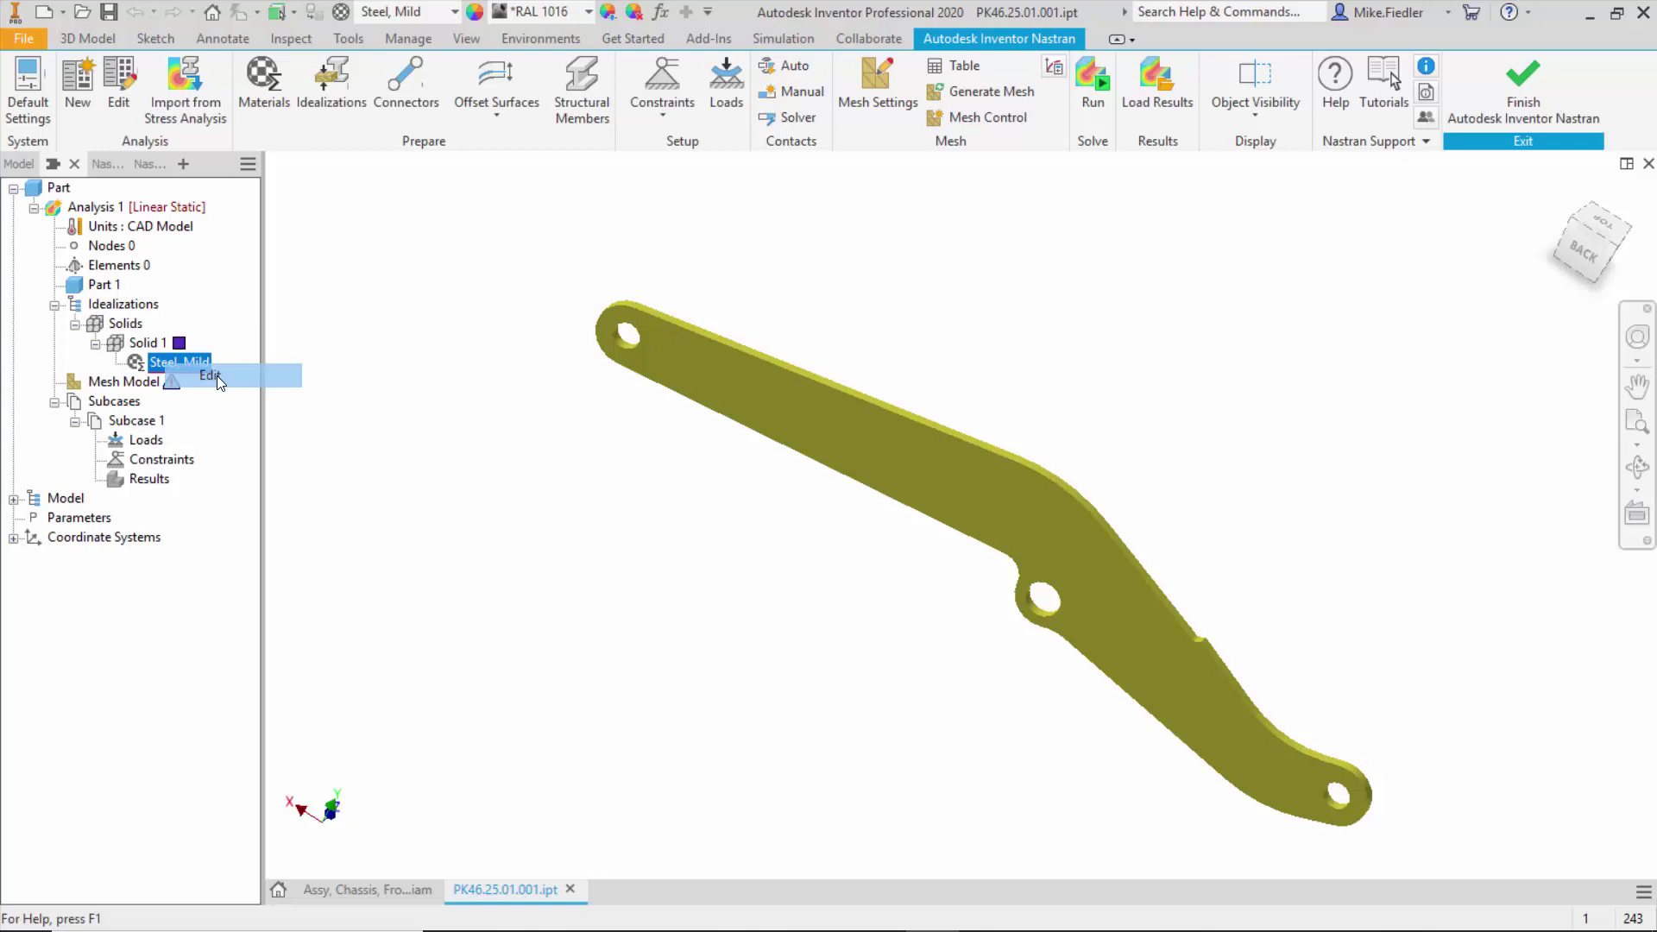
left_click(216, 376)
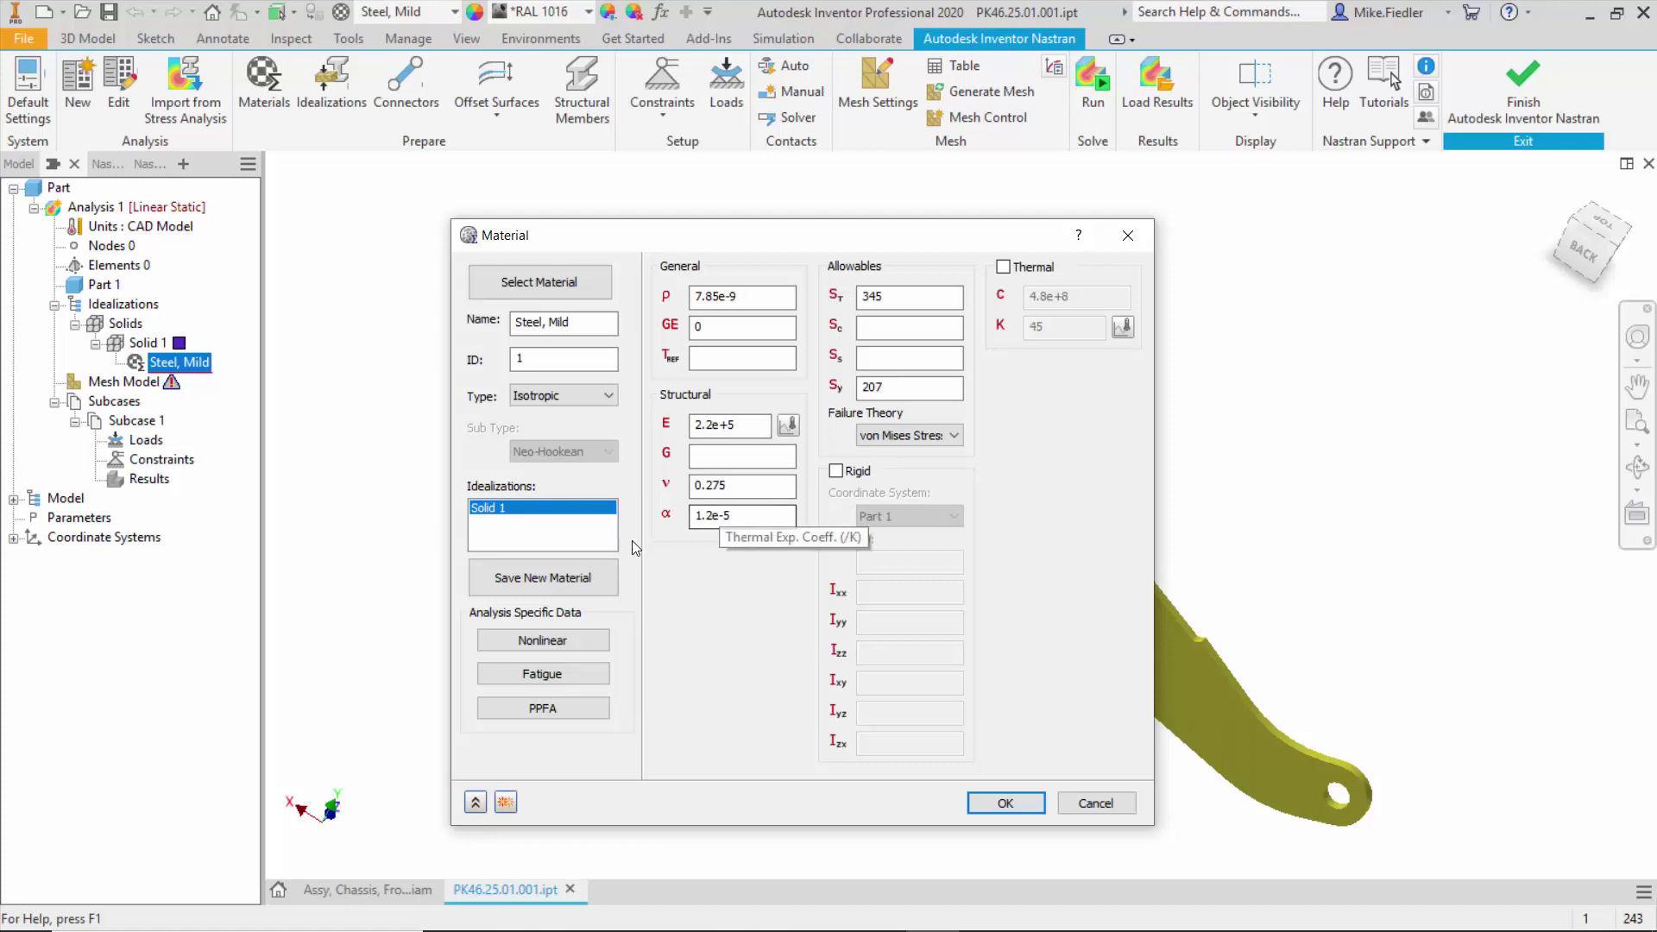
left_click(533, 287)
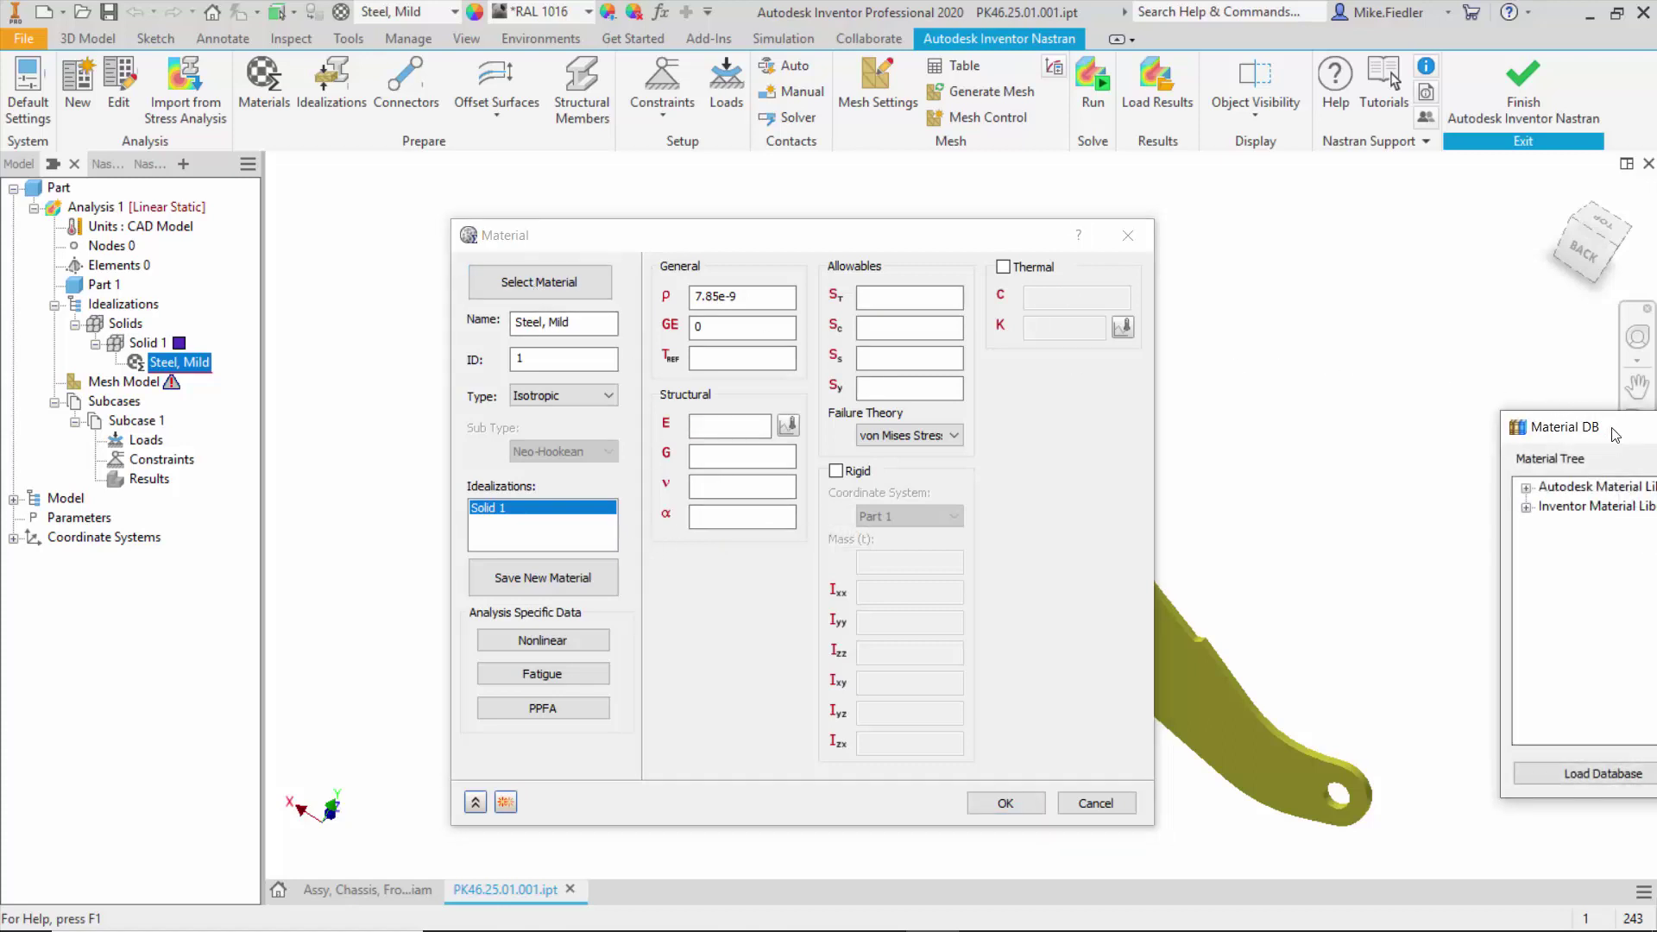
left_click_drag(1610, 430, 985, 364)
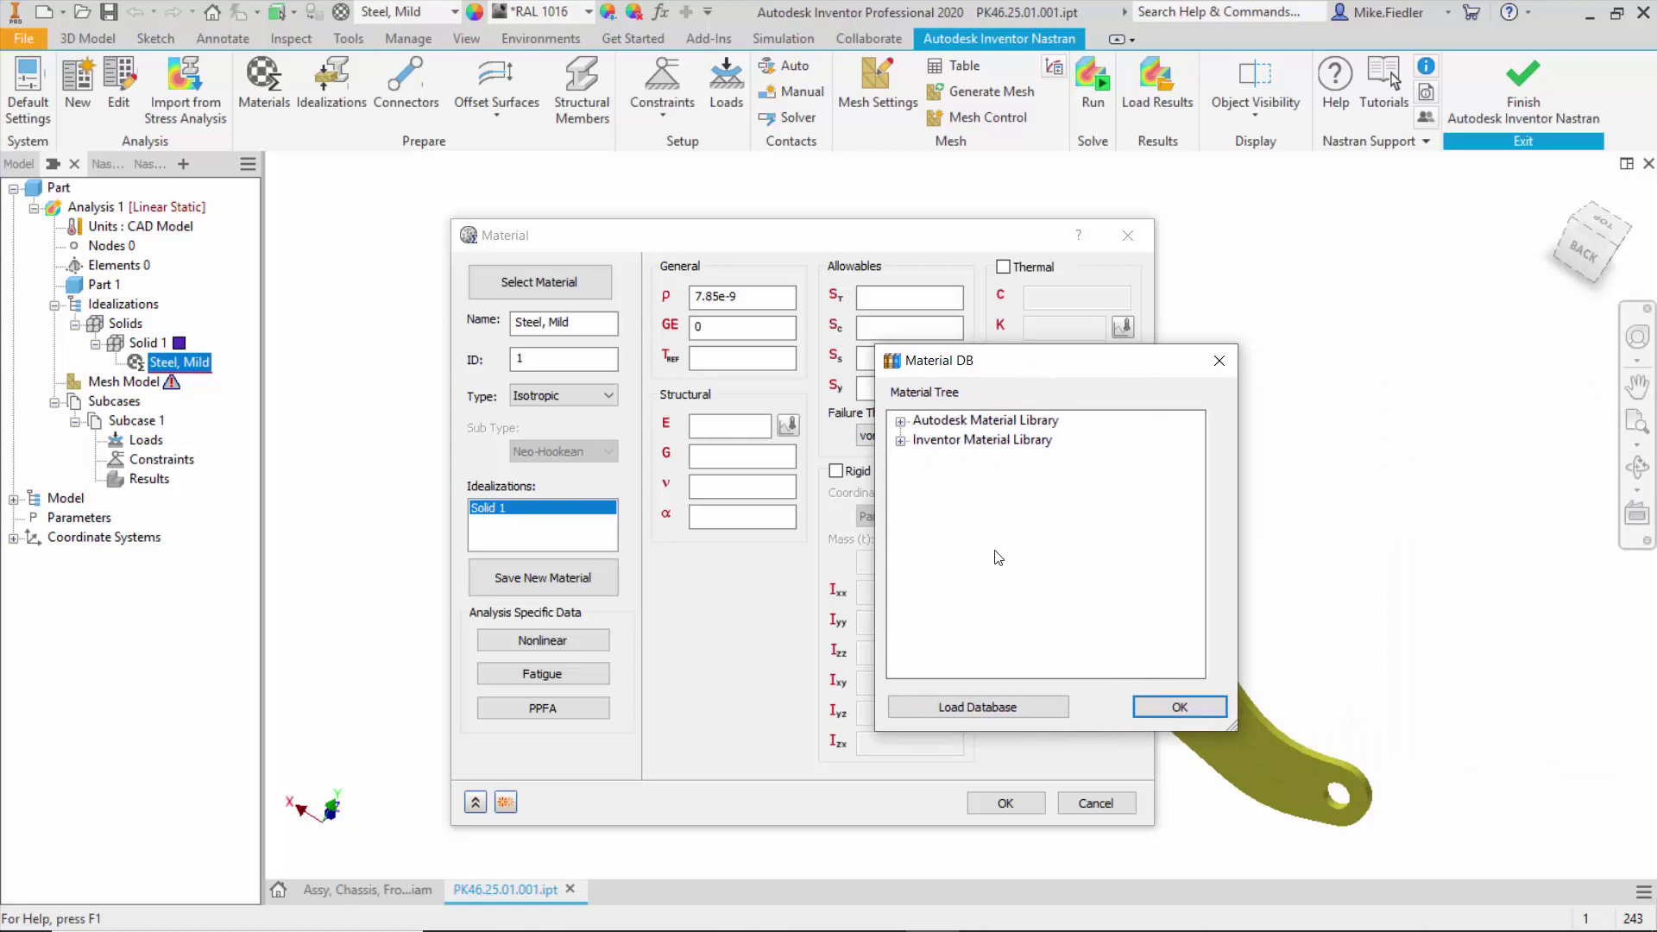
left_click(991, 707)
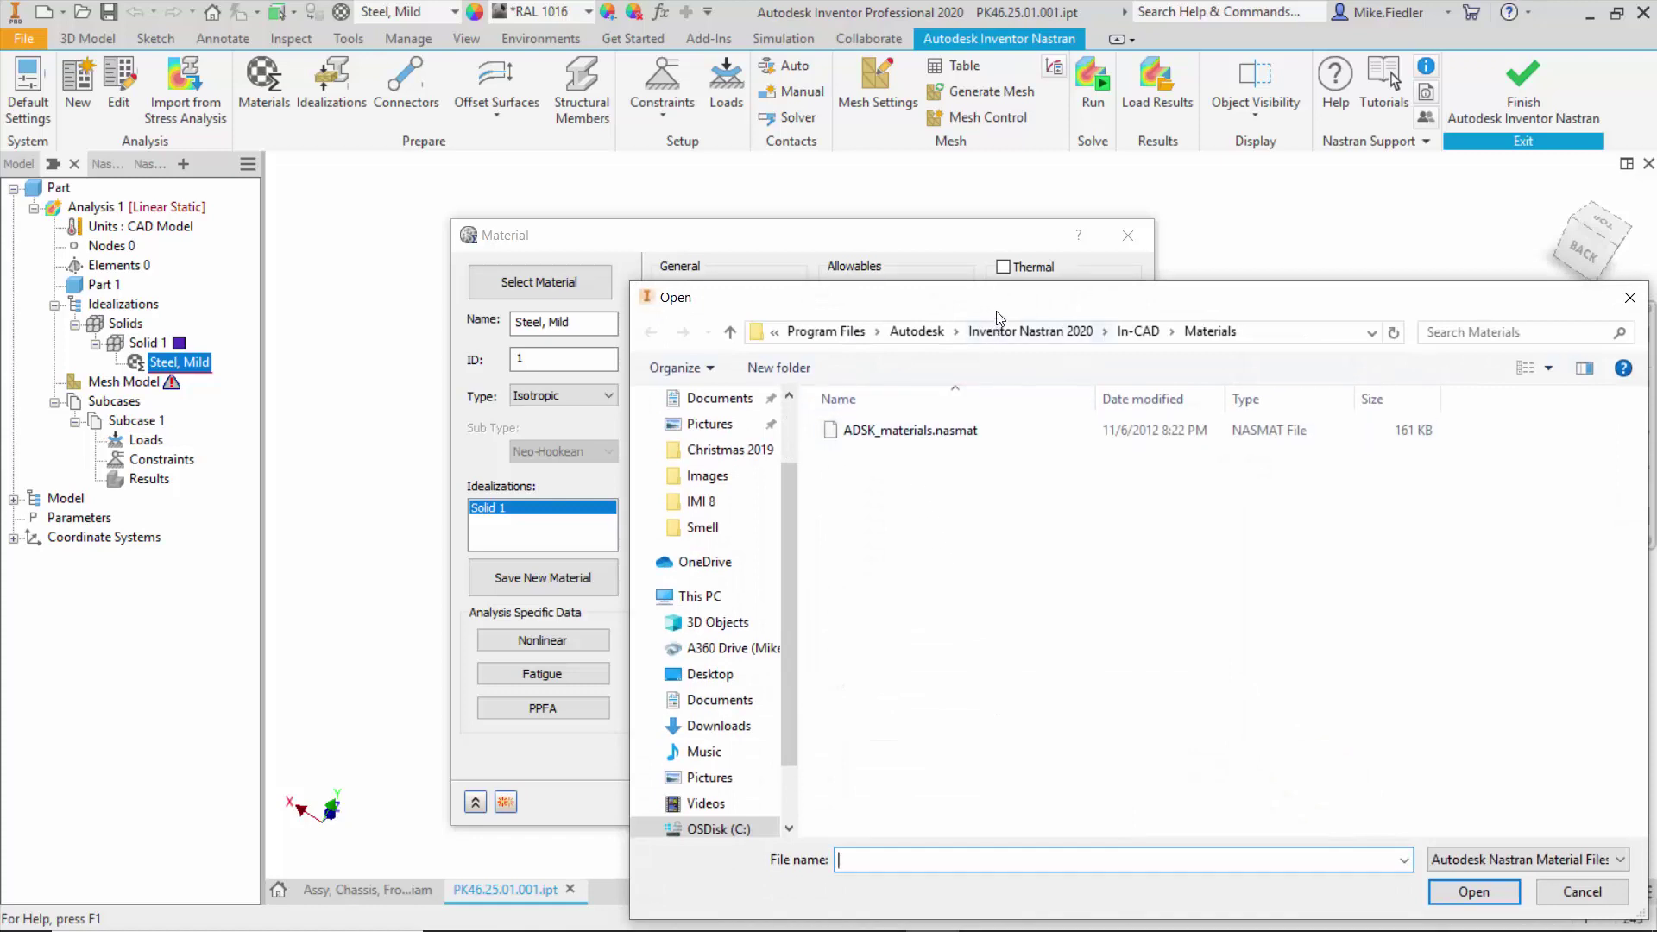
left_click_drag(1014, 310, 793, 233)
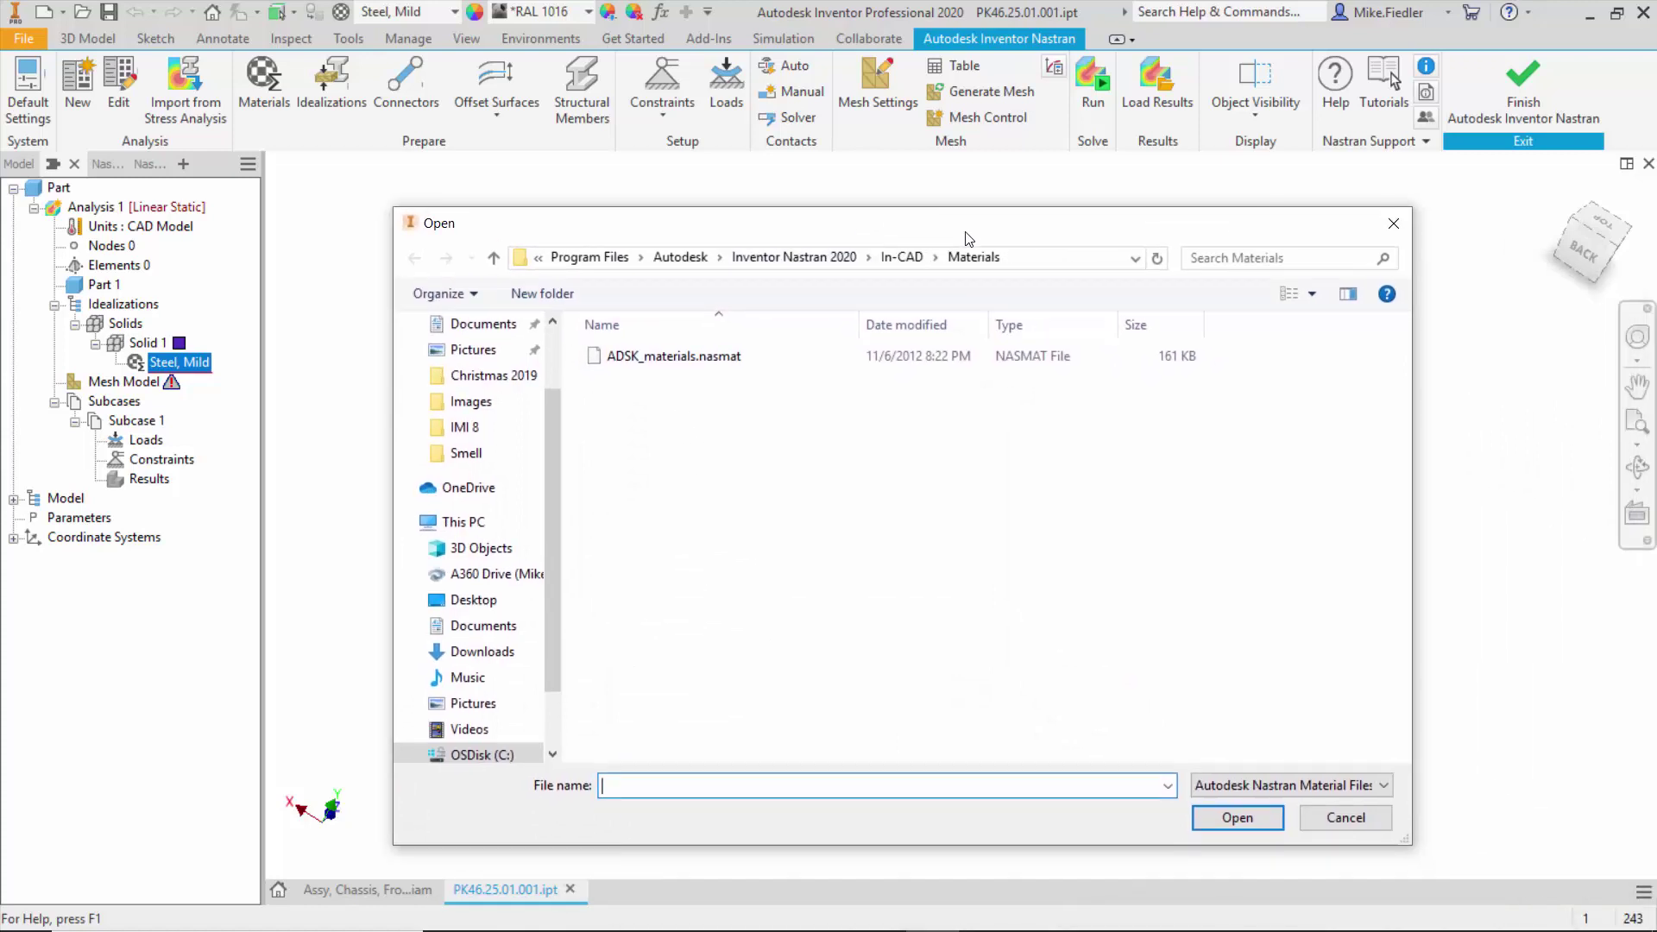
left_click(1388, 230)
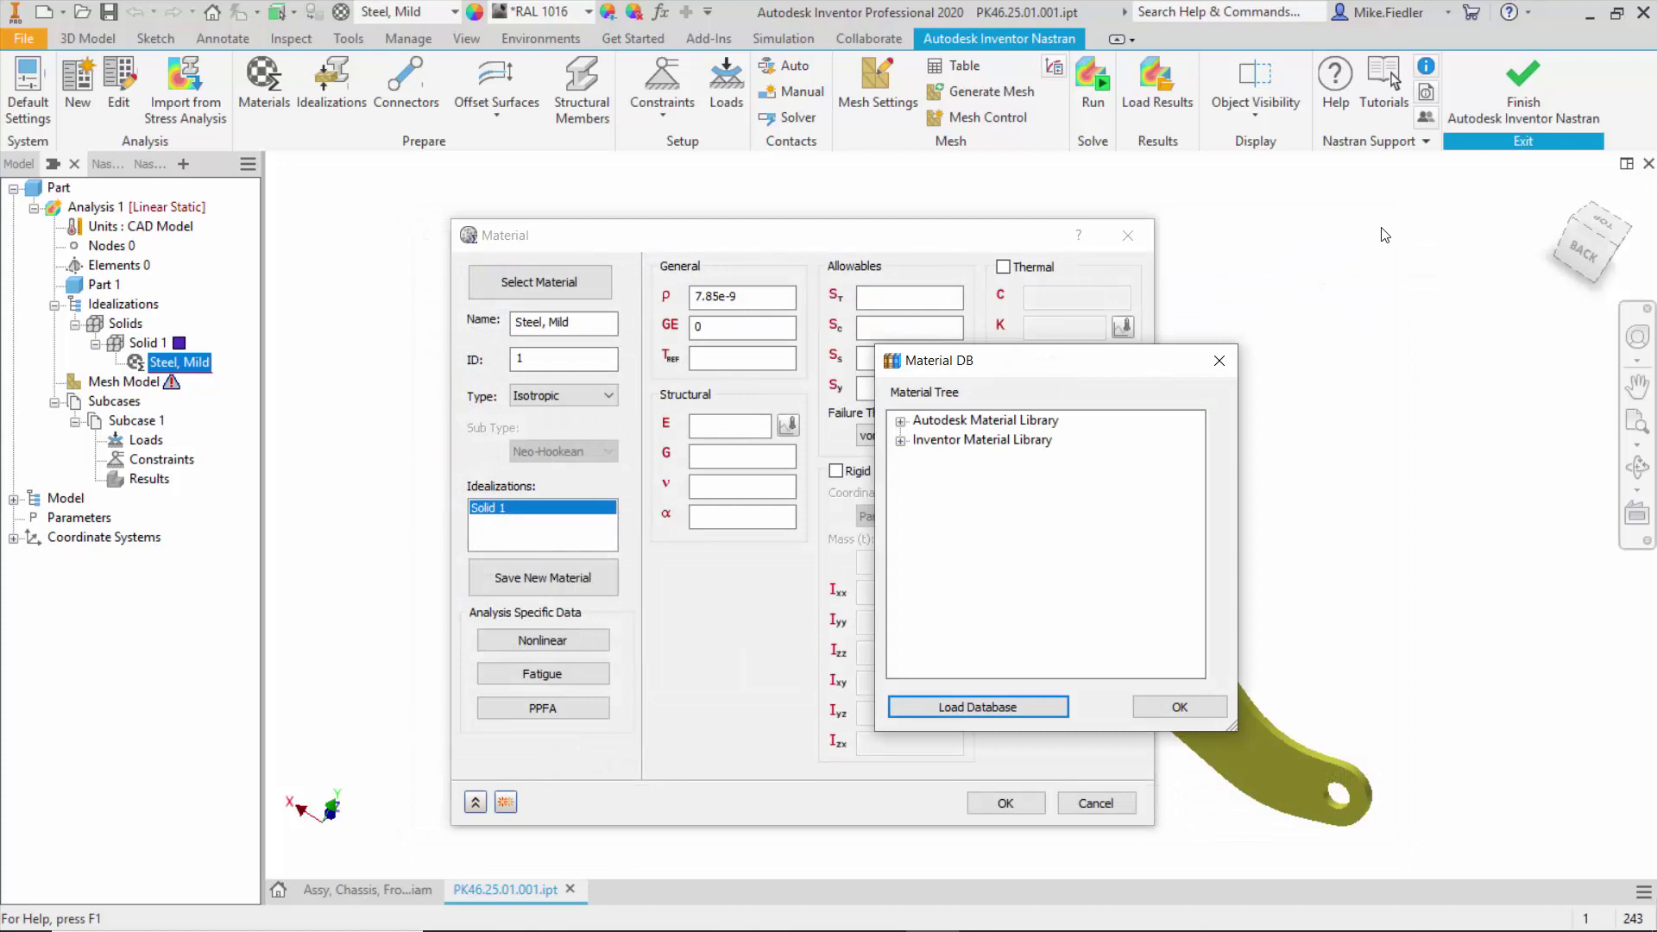
left_click(1219, 361)
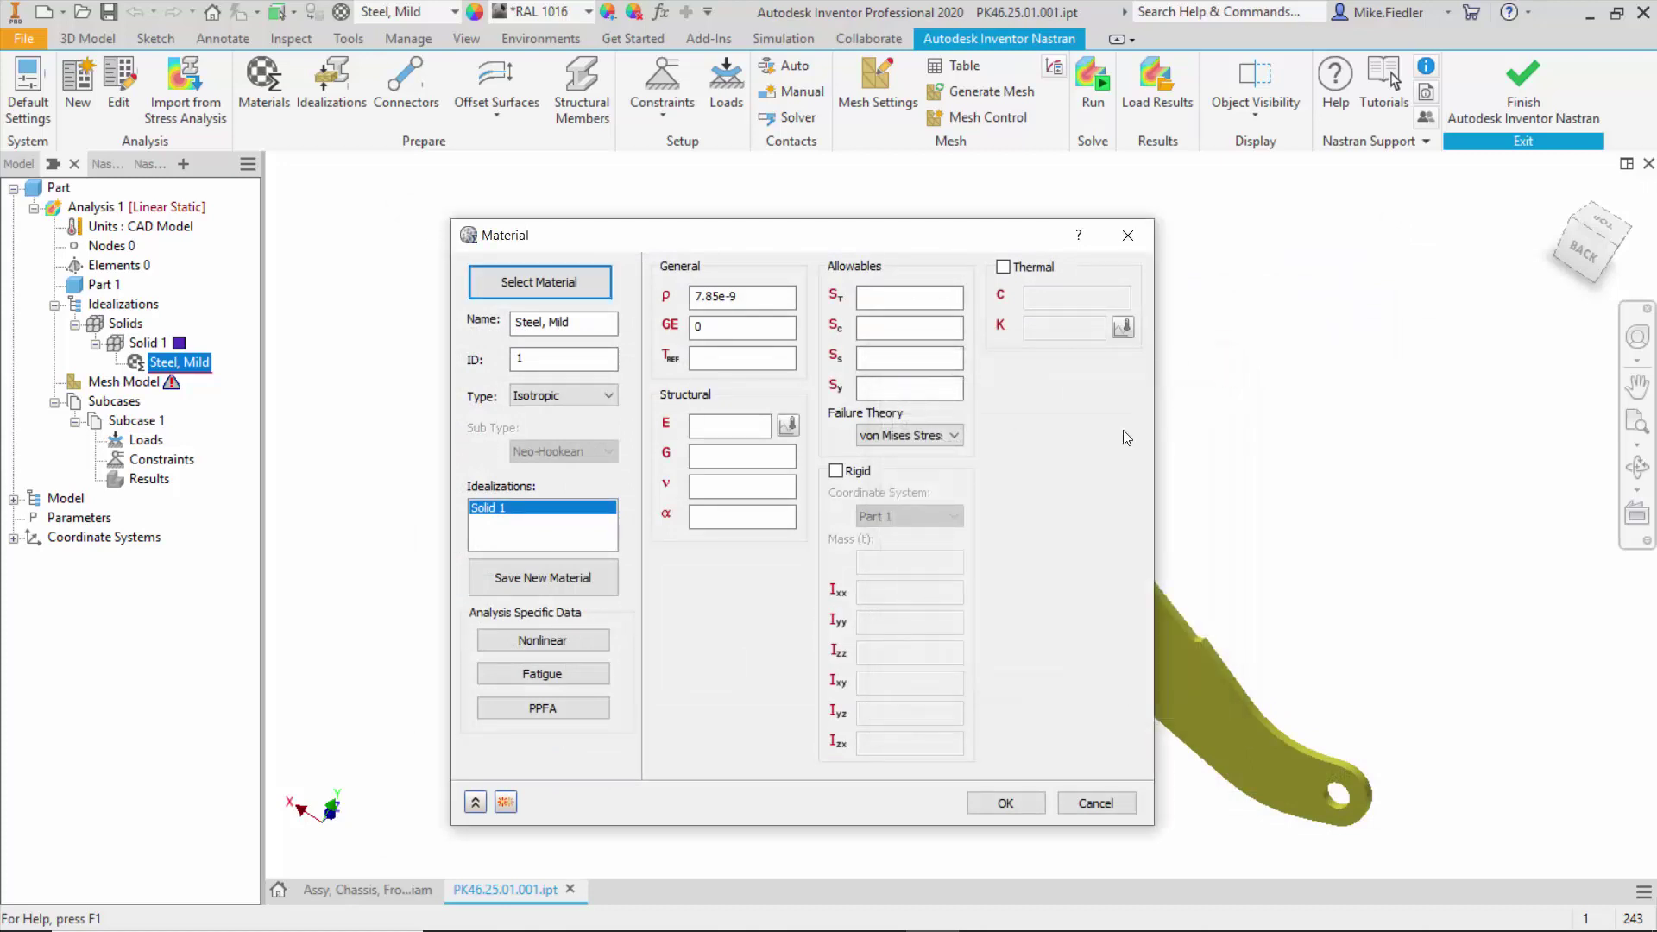
Replace Steel, Mild with Steel ASTM A36 from the Autodesk Material Library.
left_click(567, 279)
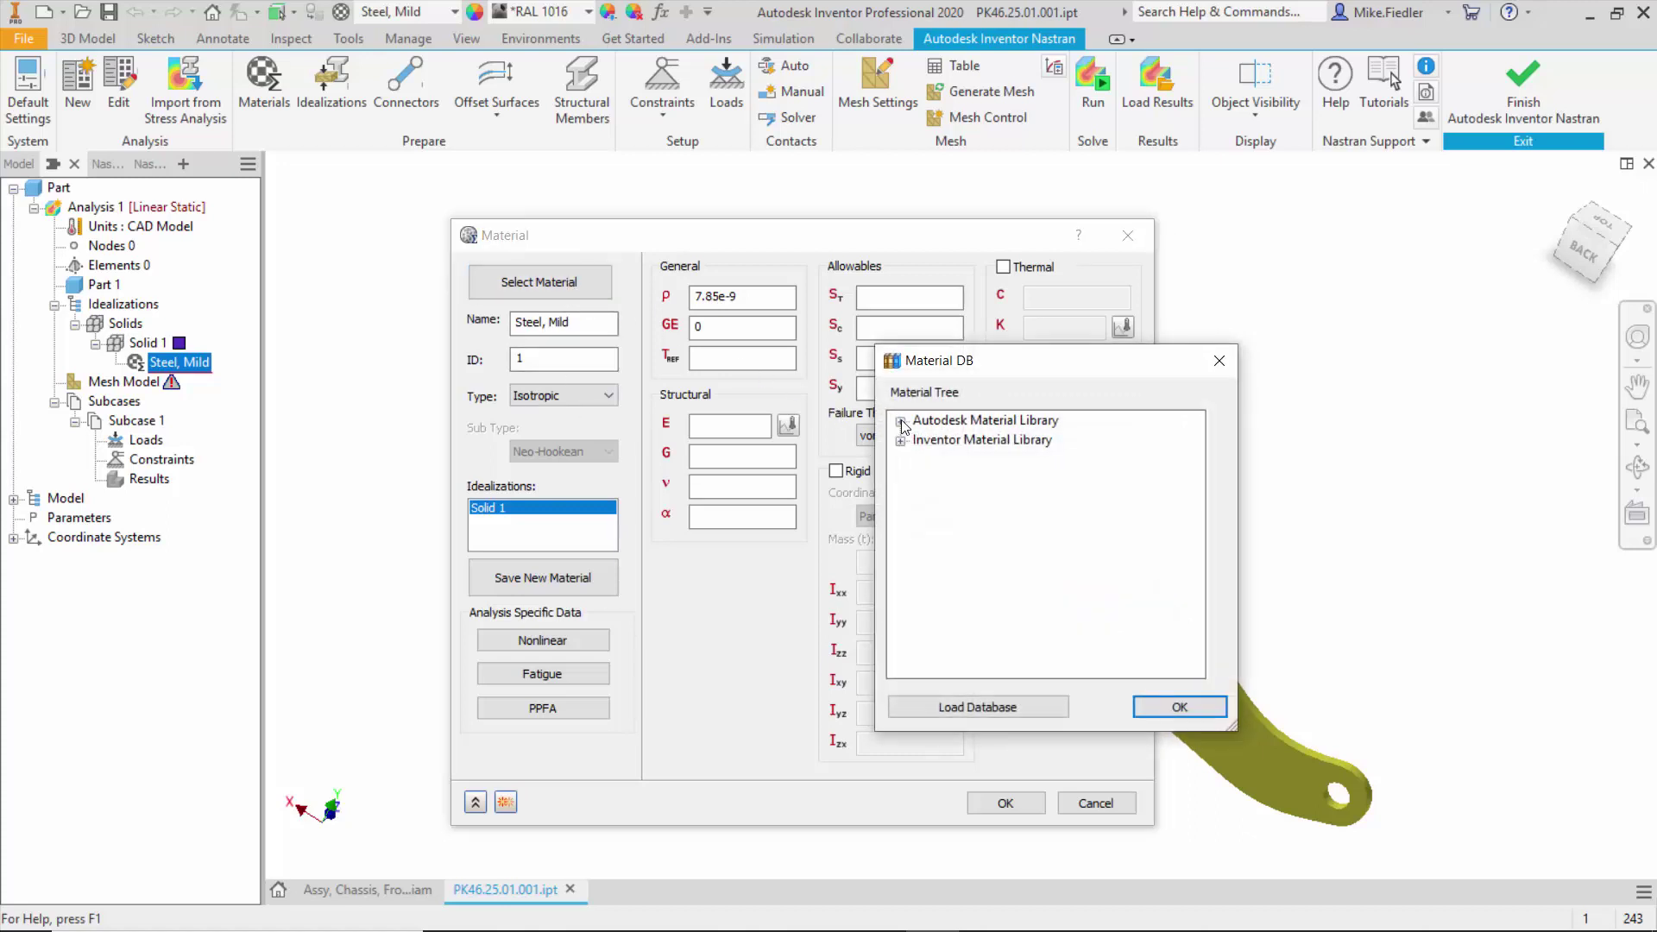
left_click(901, 422)
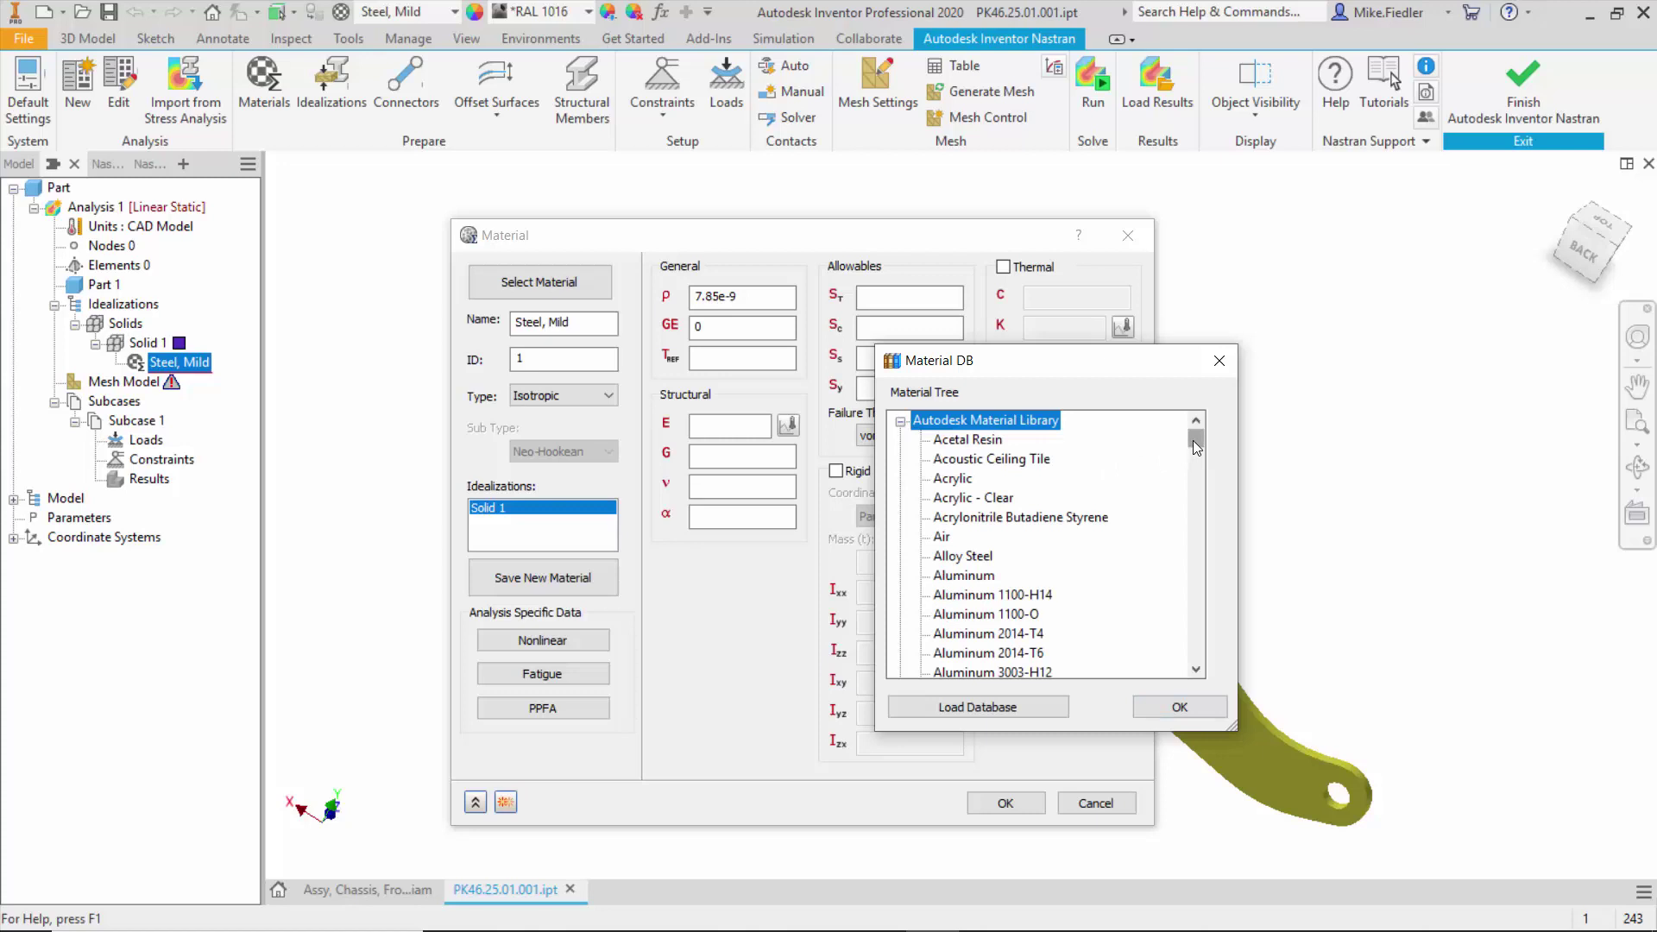
left_click_drag(1195, 447, 1137, 633)
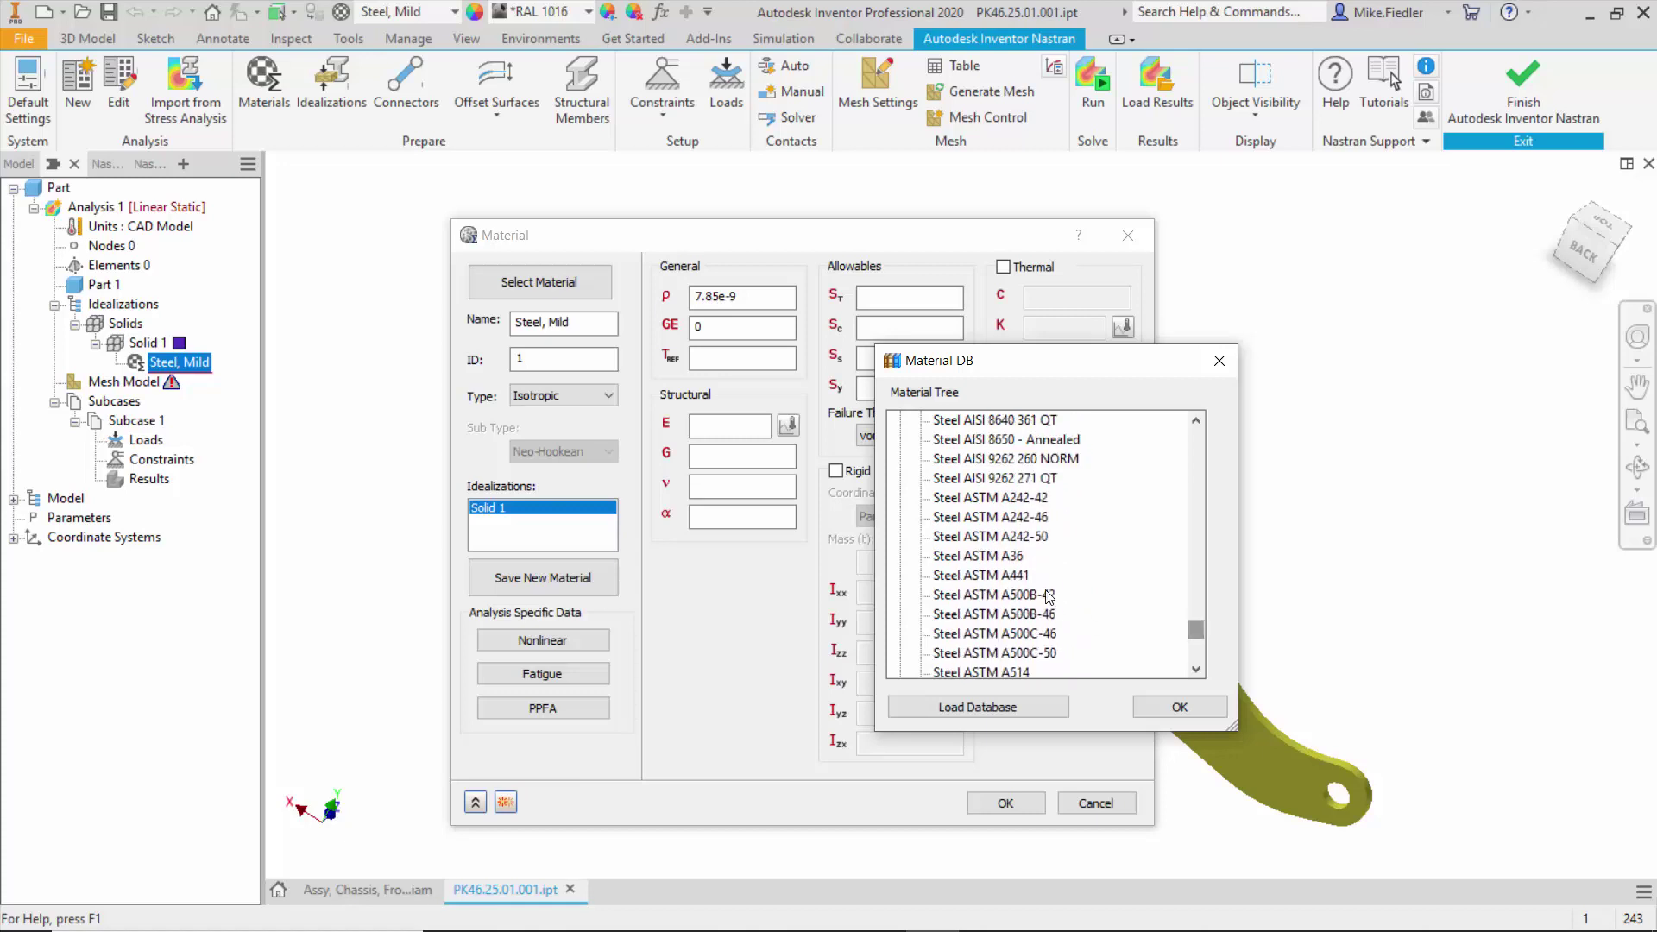
left_click(998, 556)
left_click(1200, 710)
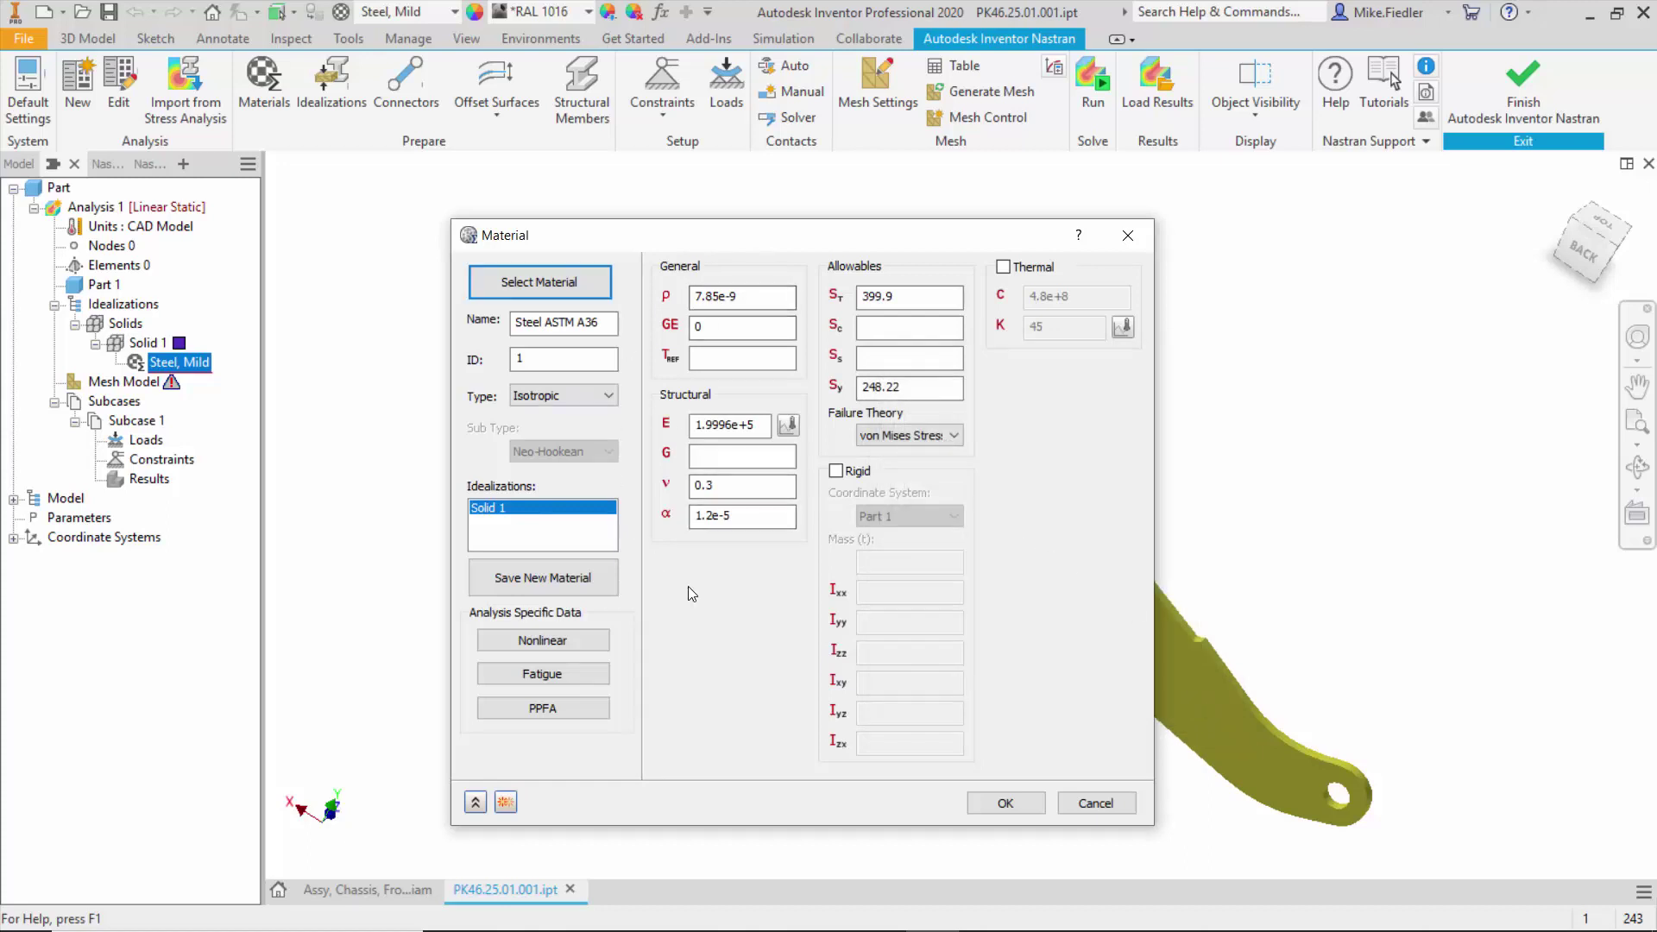
left_click(1017, 806)
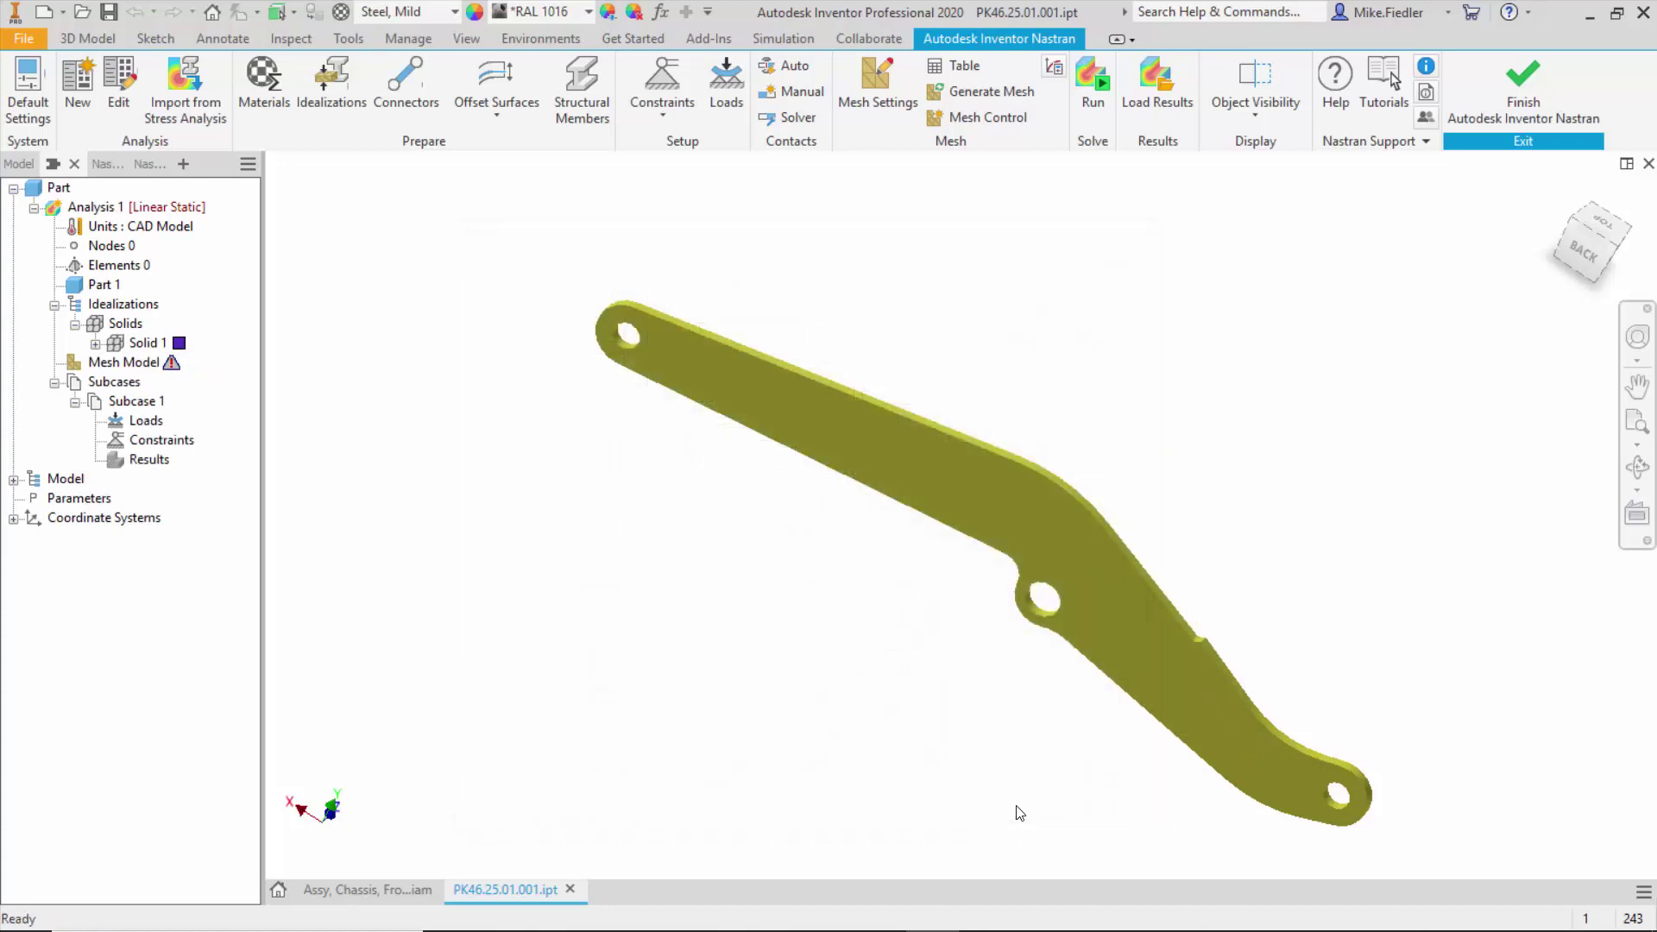
Expand Solid 1 to confirm its material is Steel ASTM A36.
left_click(96, 344)
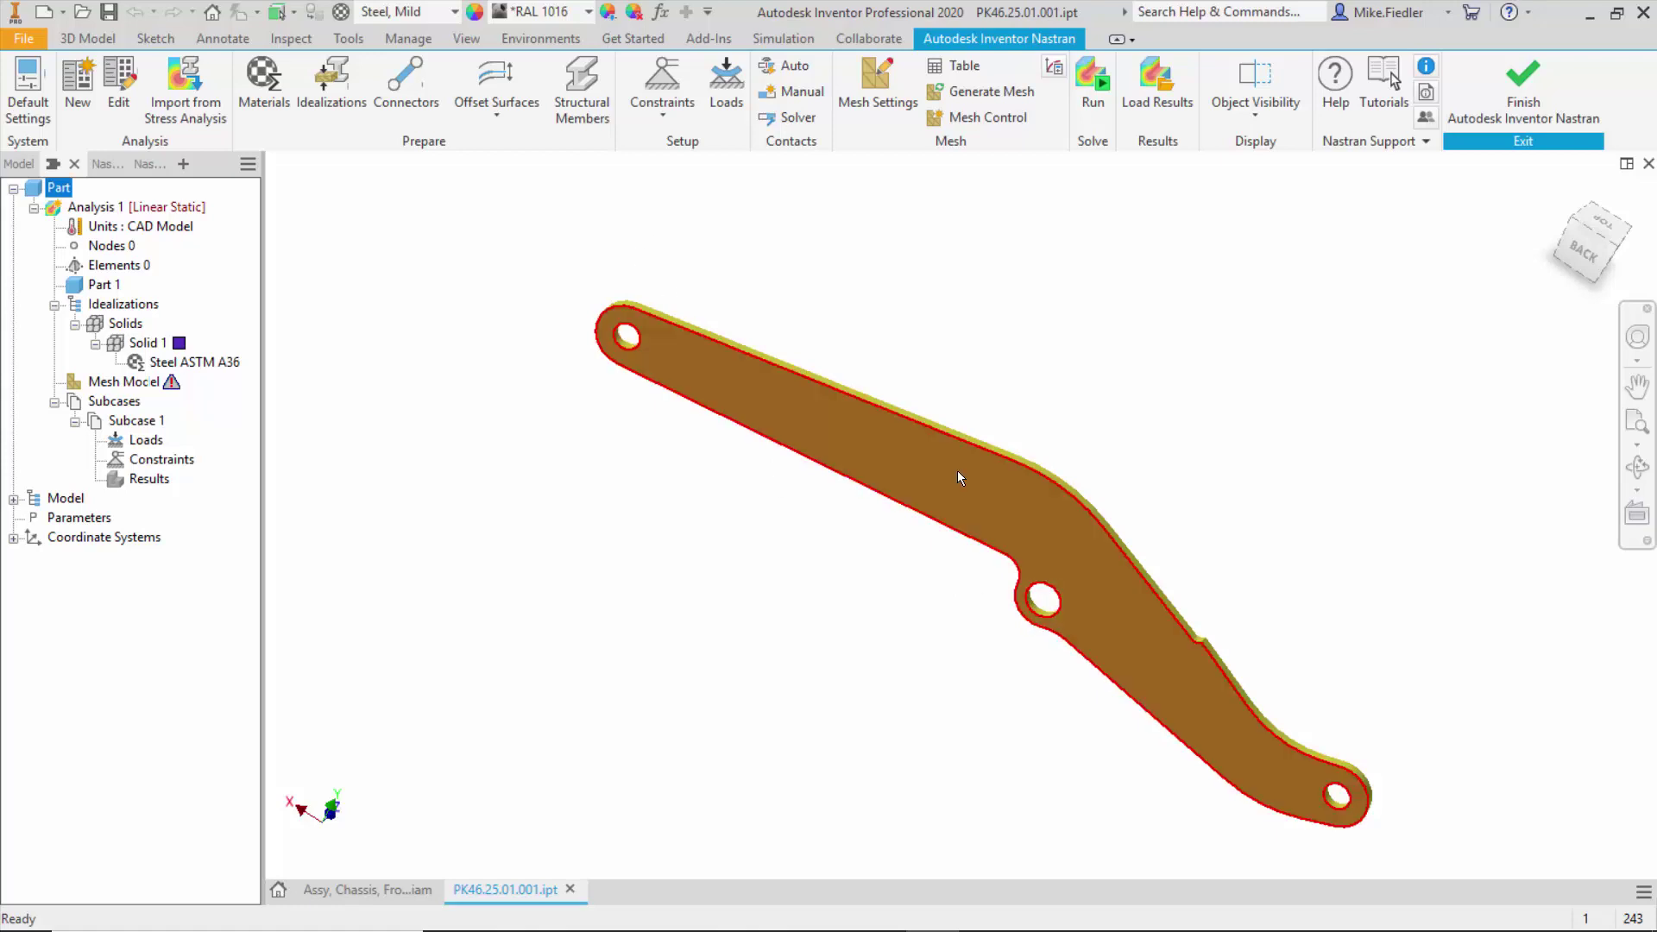
Pin the upper hole's inner face as Constraint 1 with radial and axial directions fixed.
left_click(665, 98)
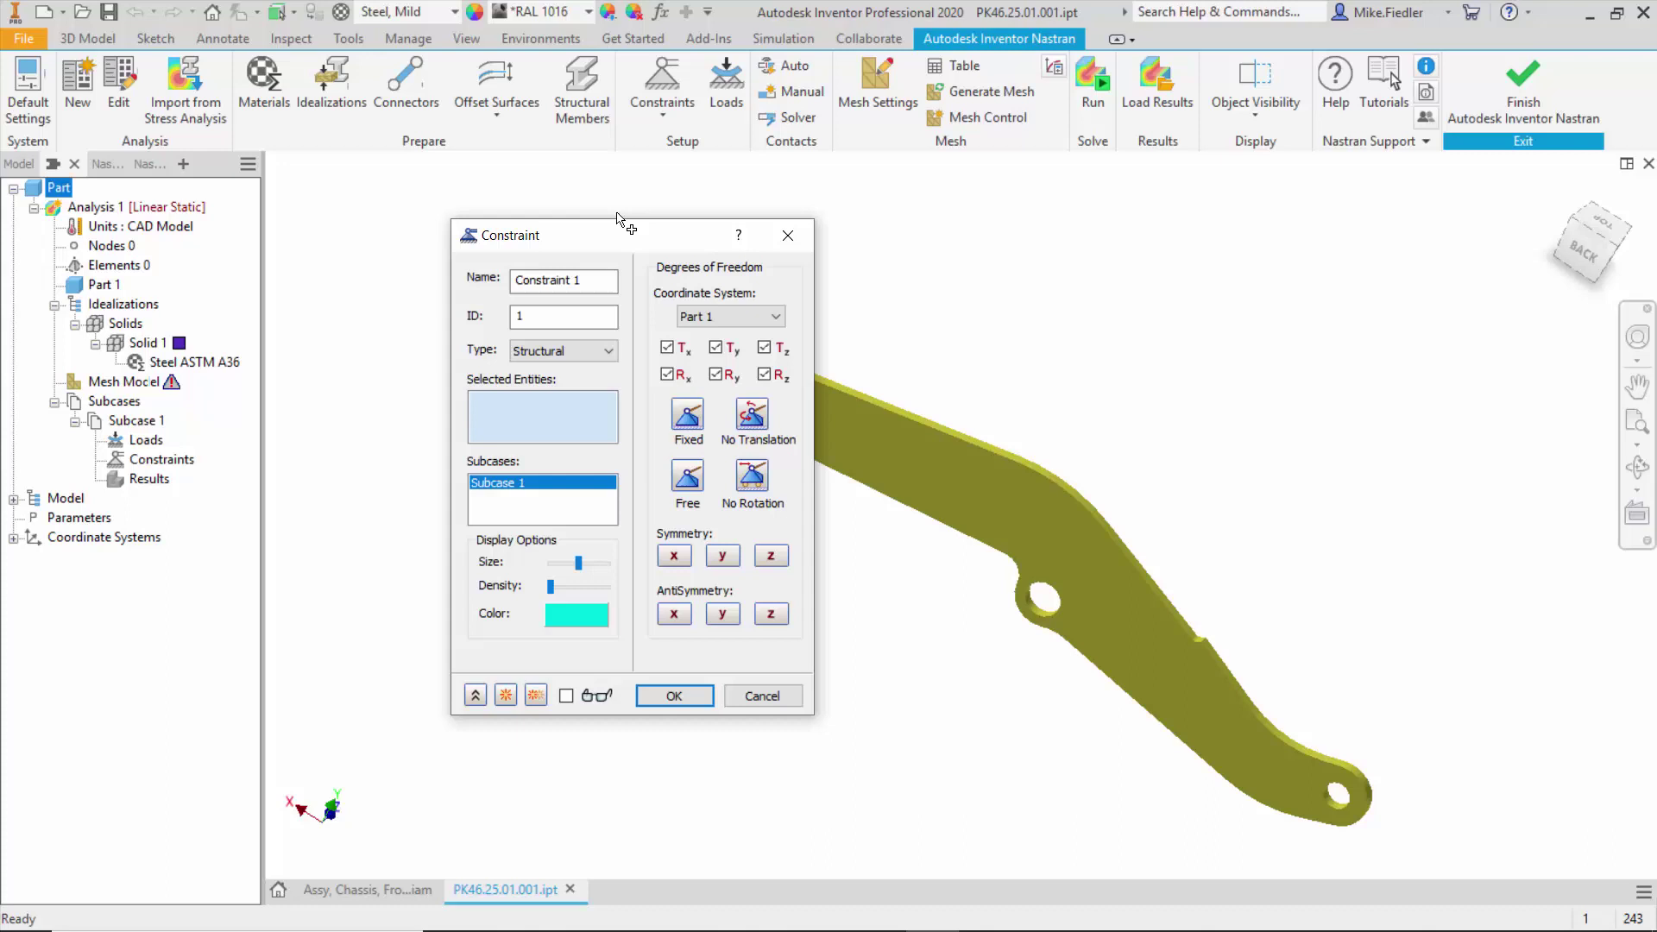
left_click_drag(620, 250, 387, 287)
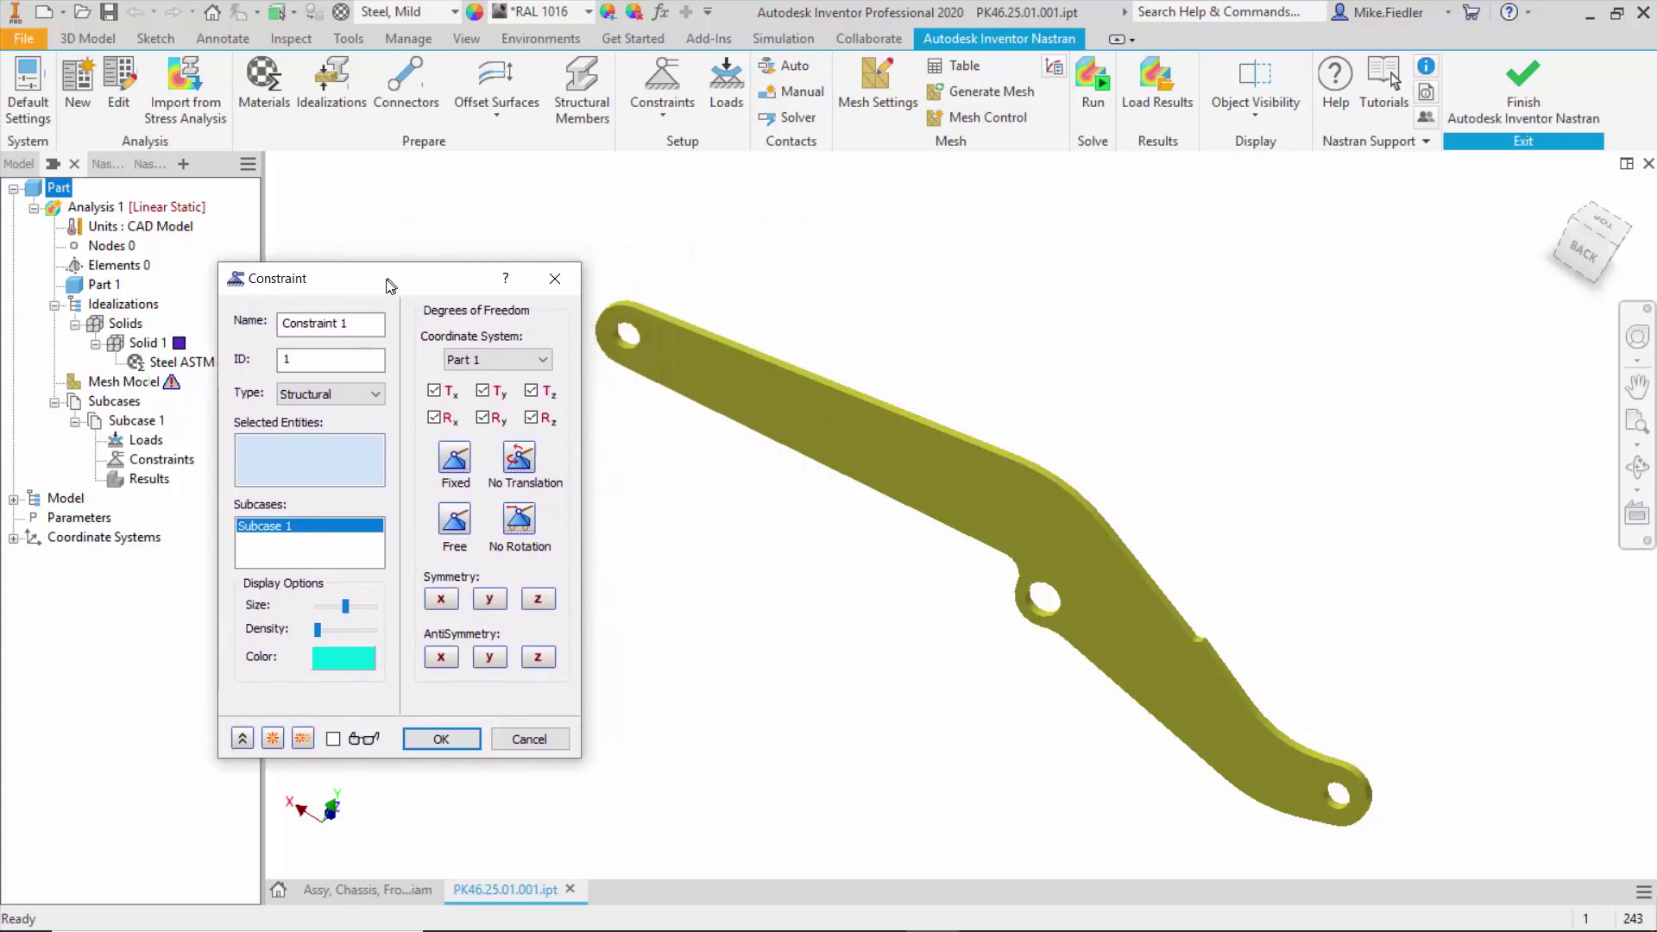
left_click(352, 394)
left_click(350, 428)
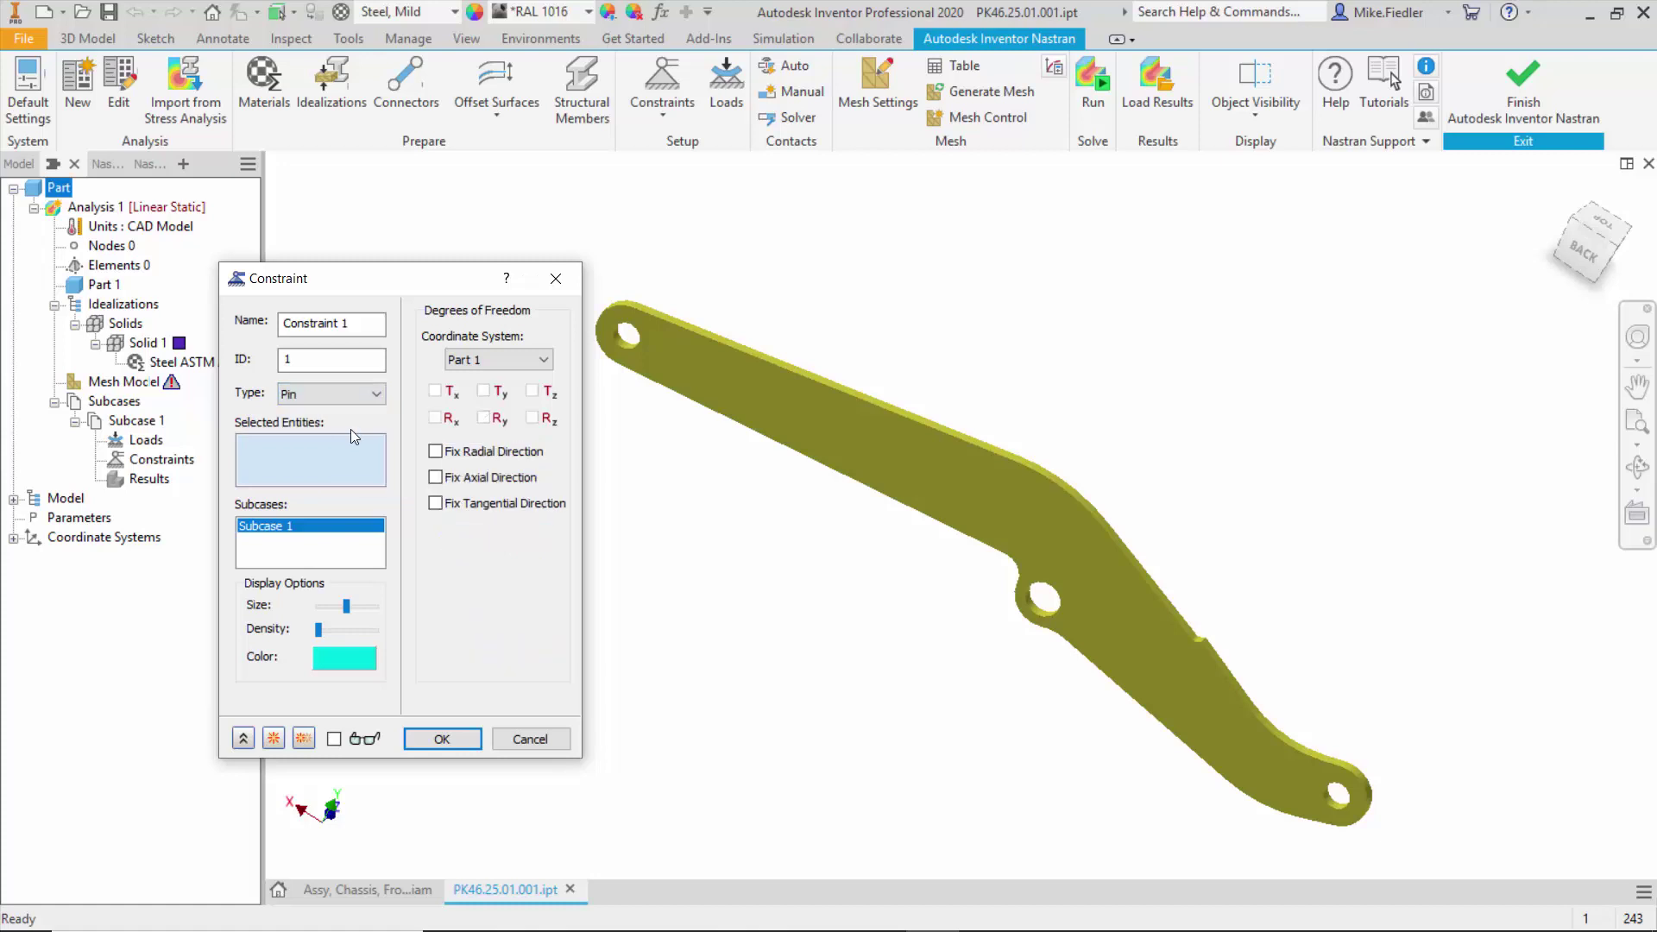
scroll(634, 332, "up", 5)
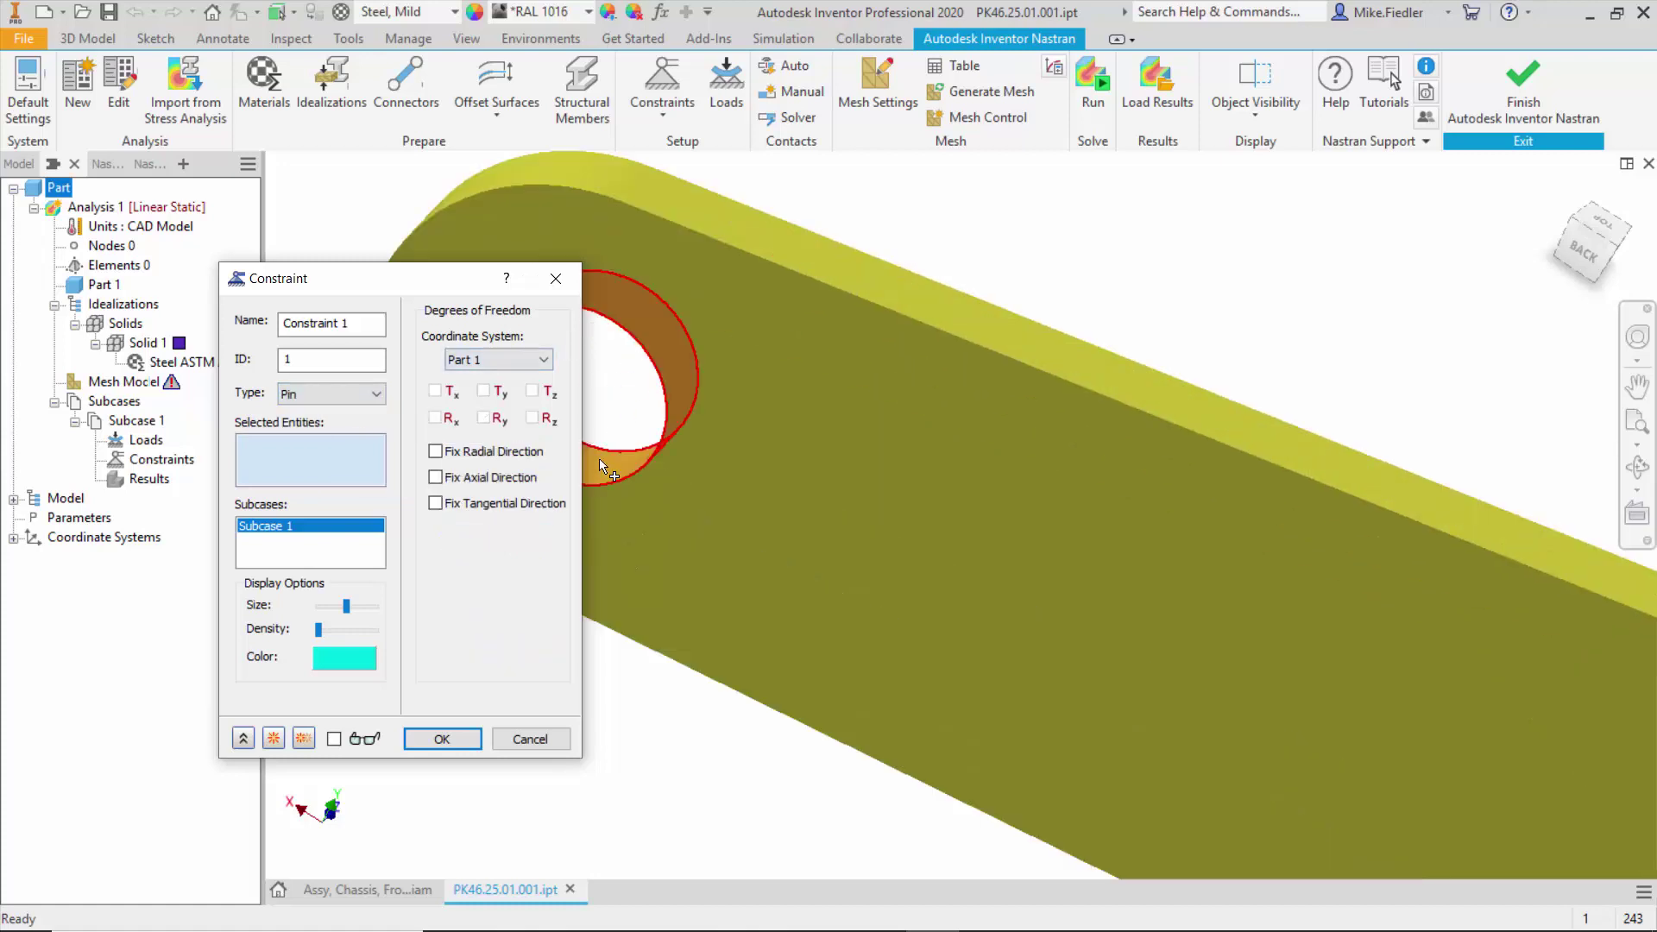
left_click(606, 460)
scroll(609, 463, "down", 5)
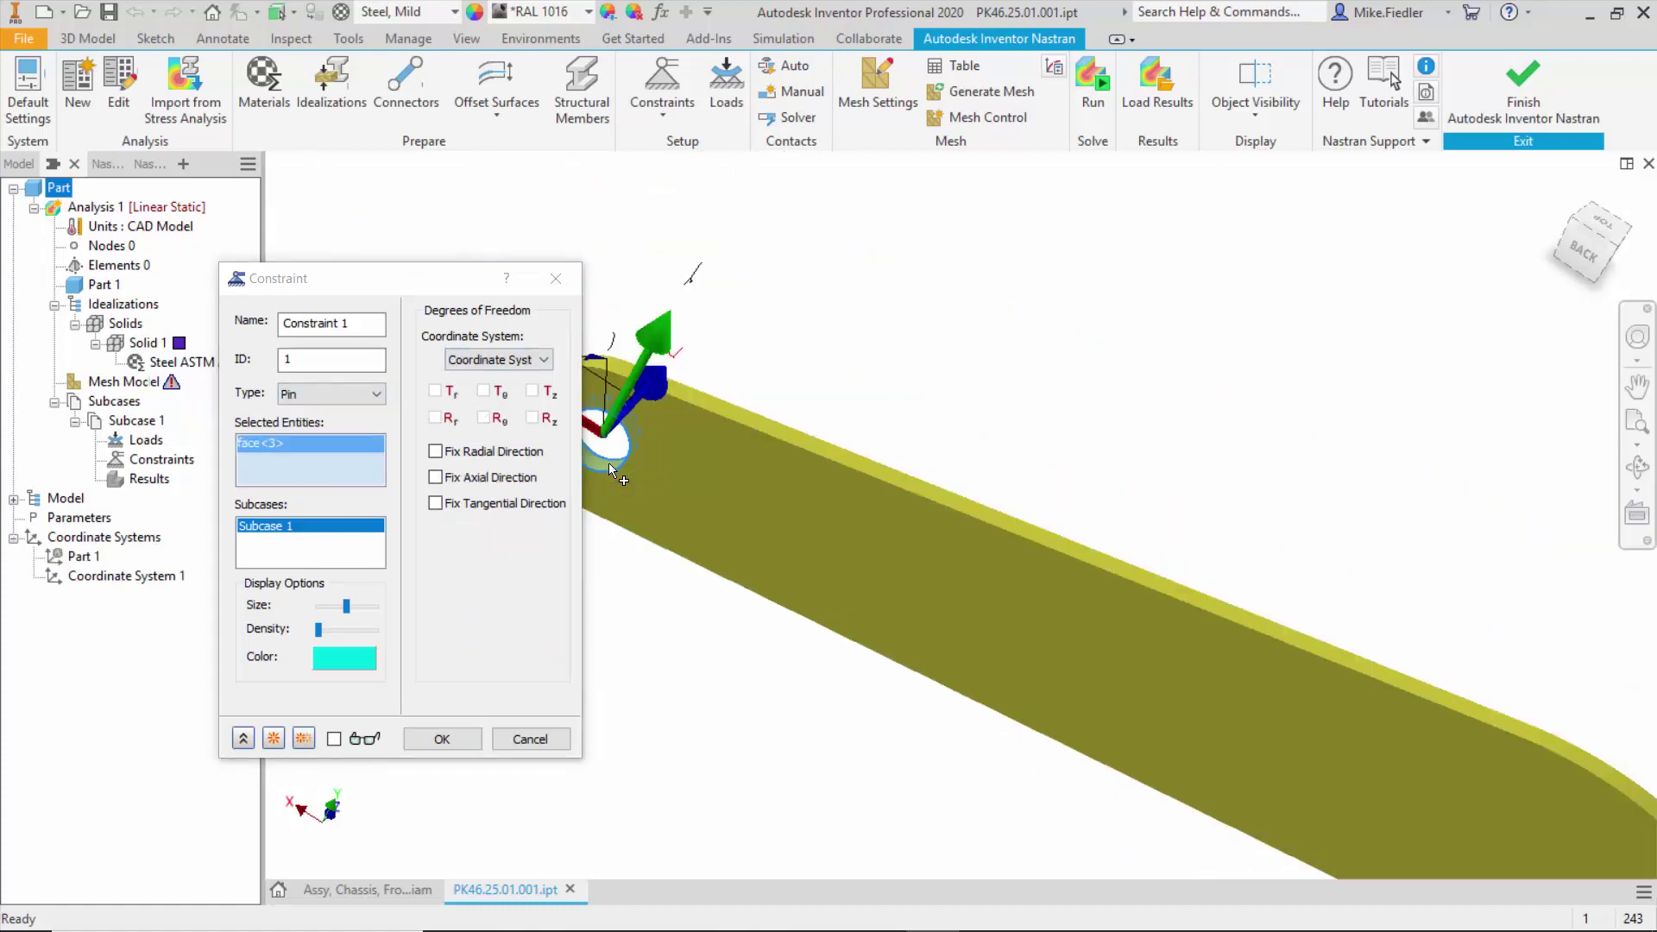
left_click(490, 452)
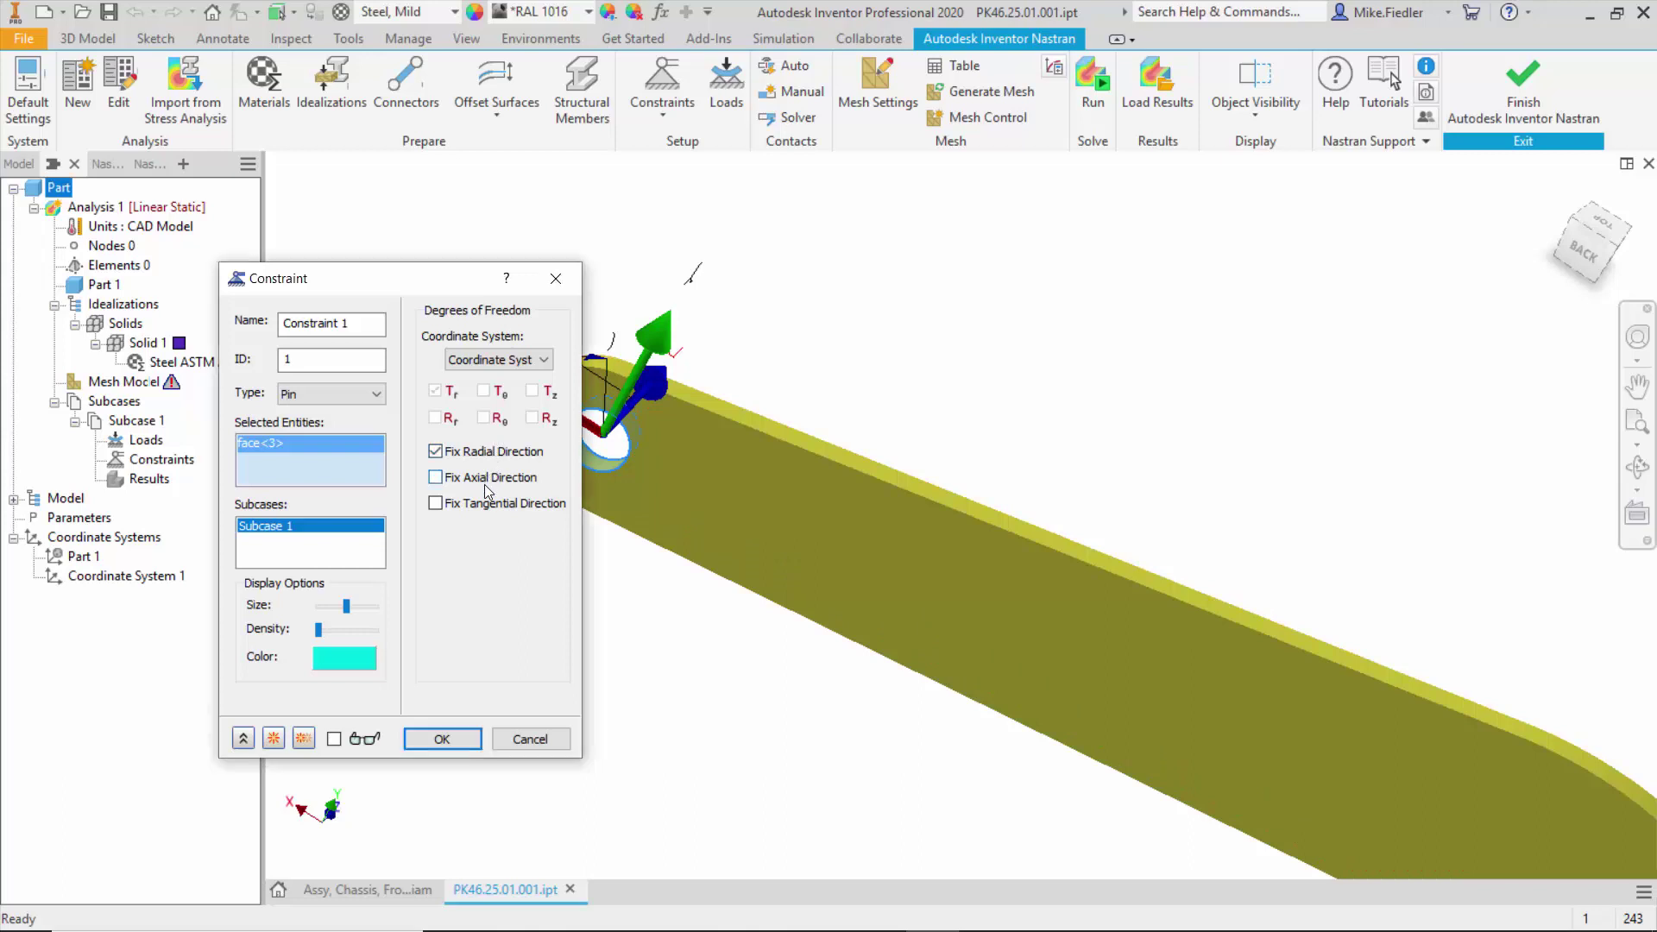
left_click(485, 479)
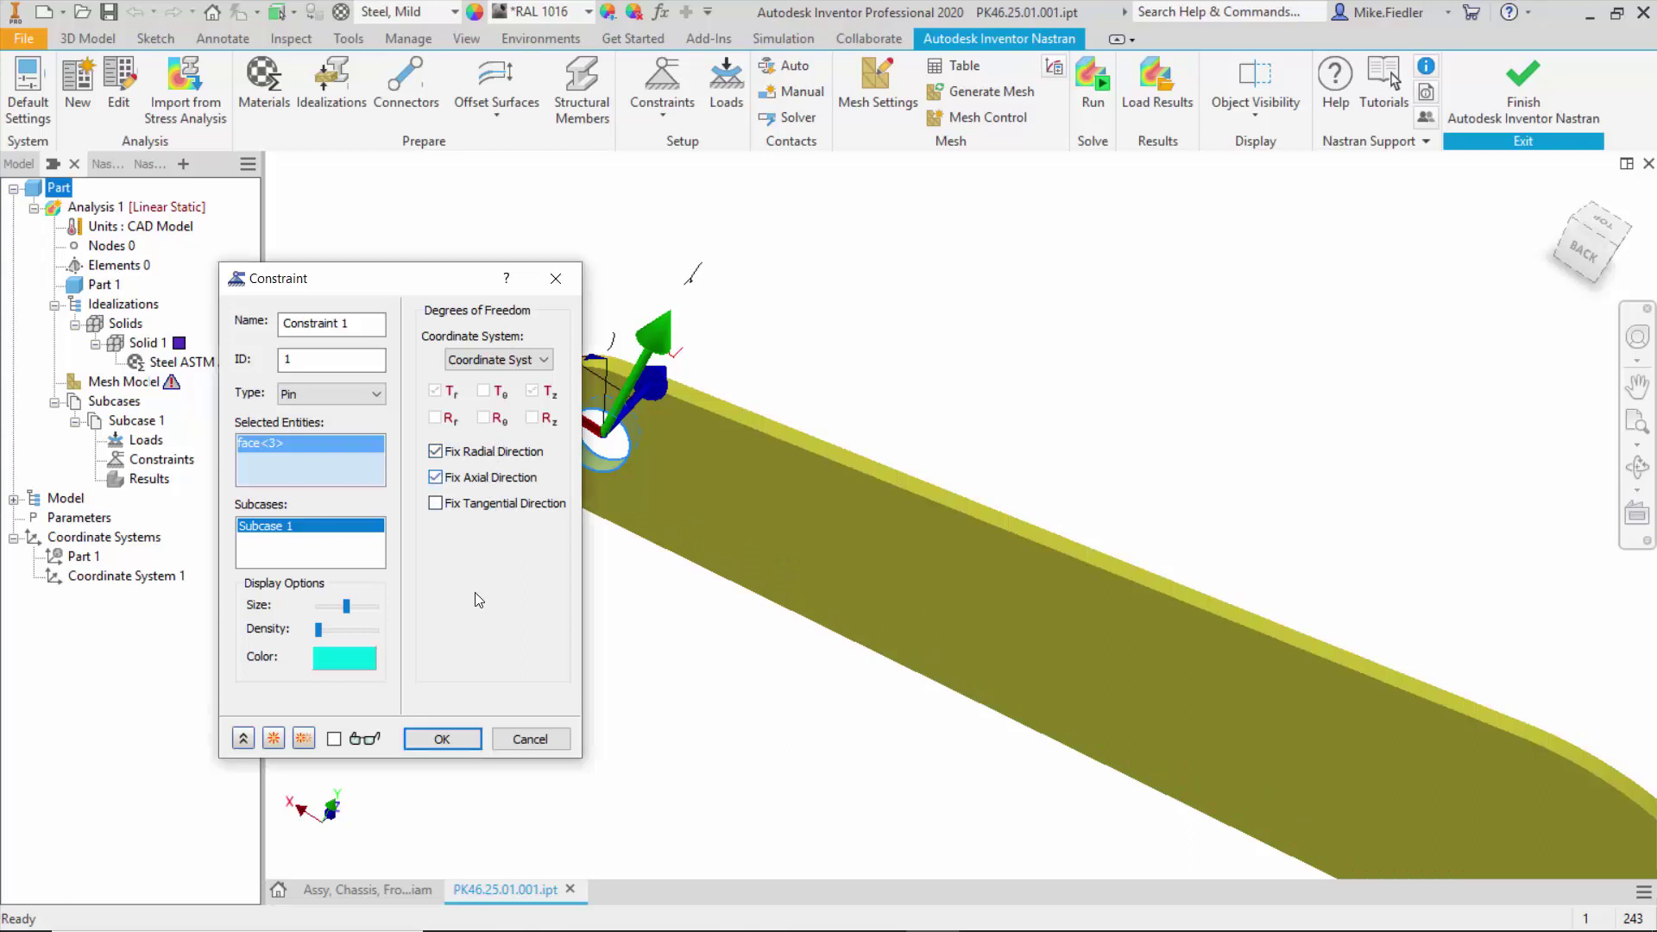
left_click(442, 740)
scroll(663, 641, "down", 5)
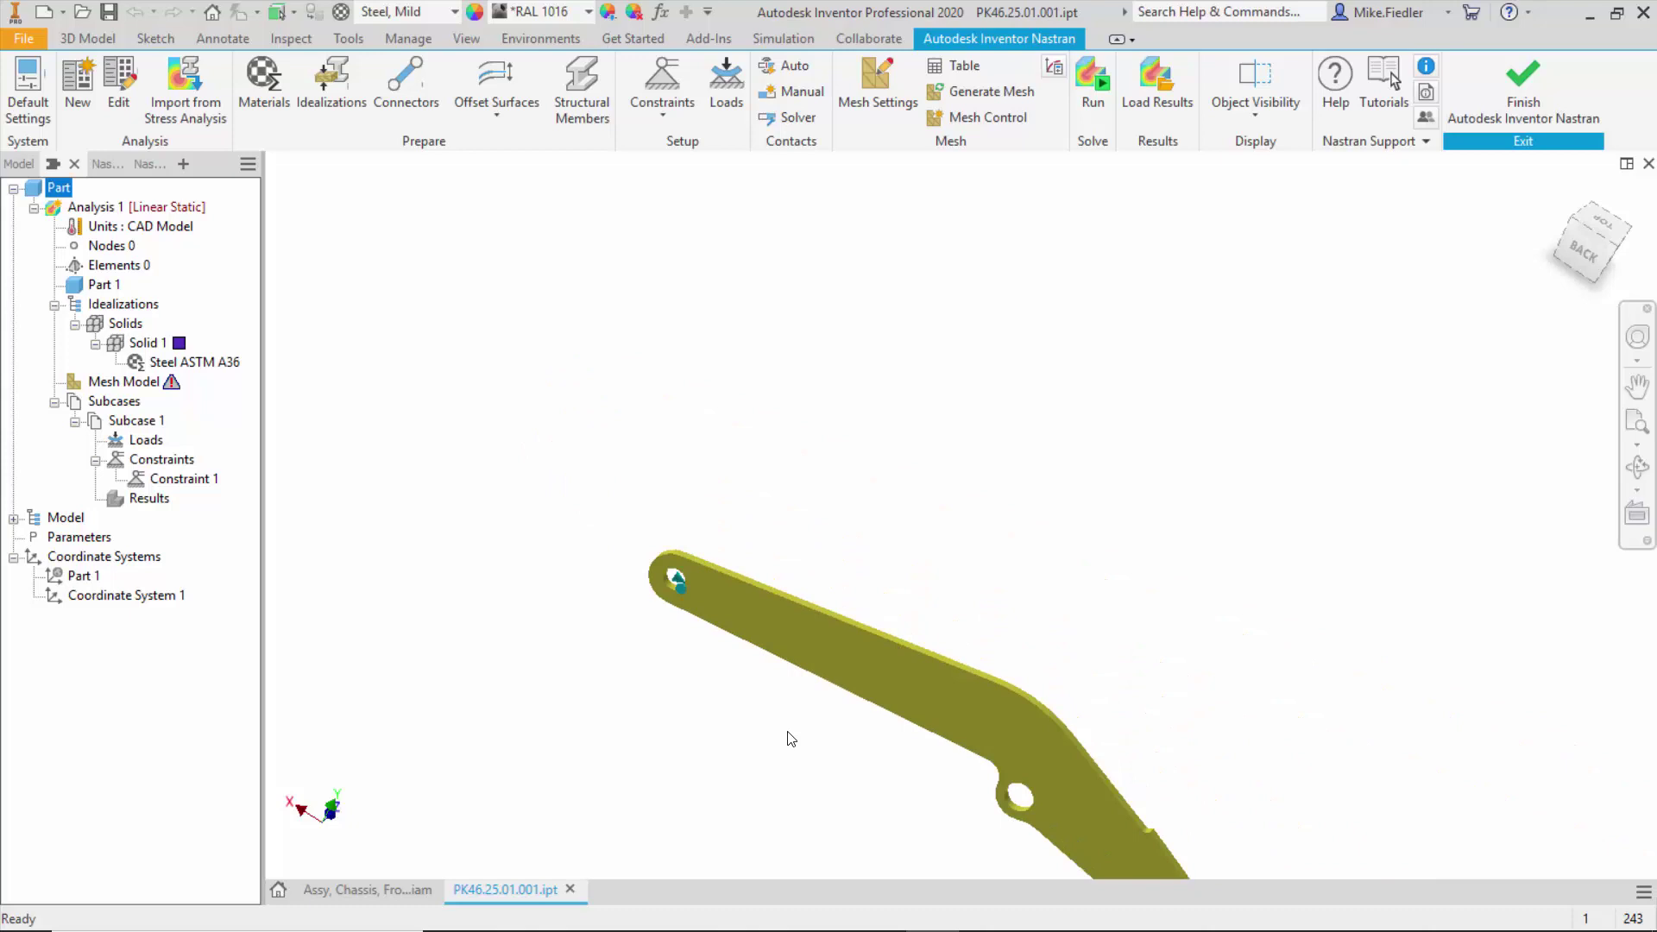
scroll(1027, 854, "up", 4)
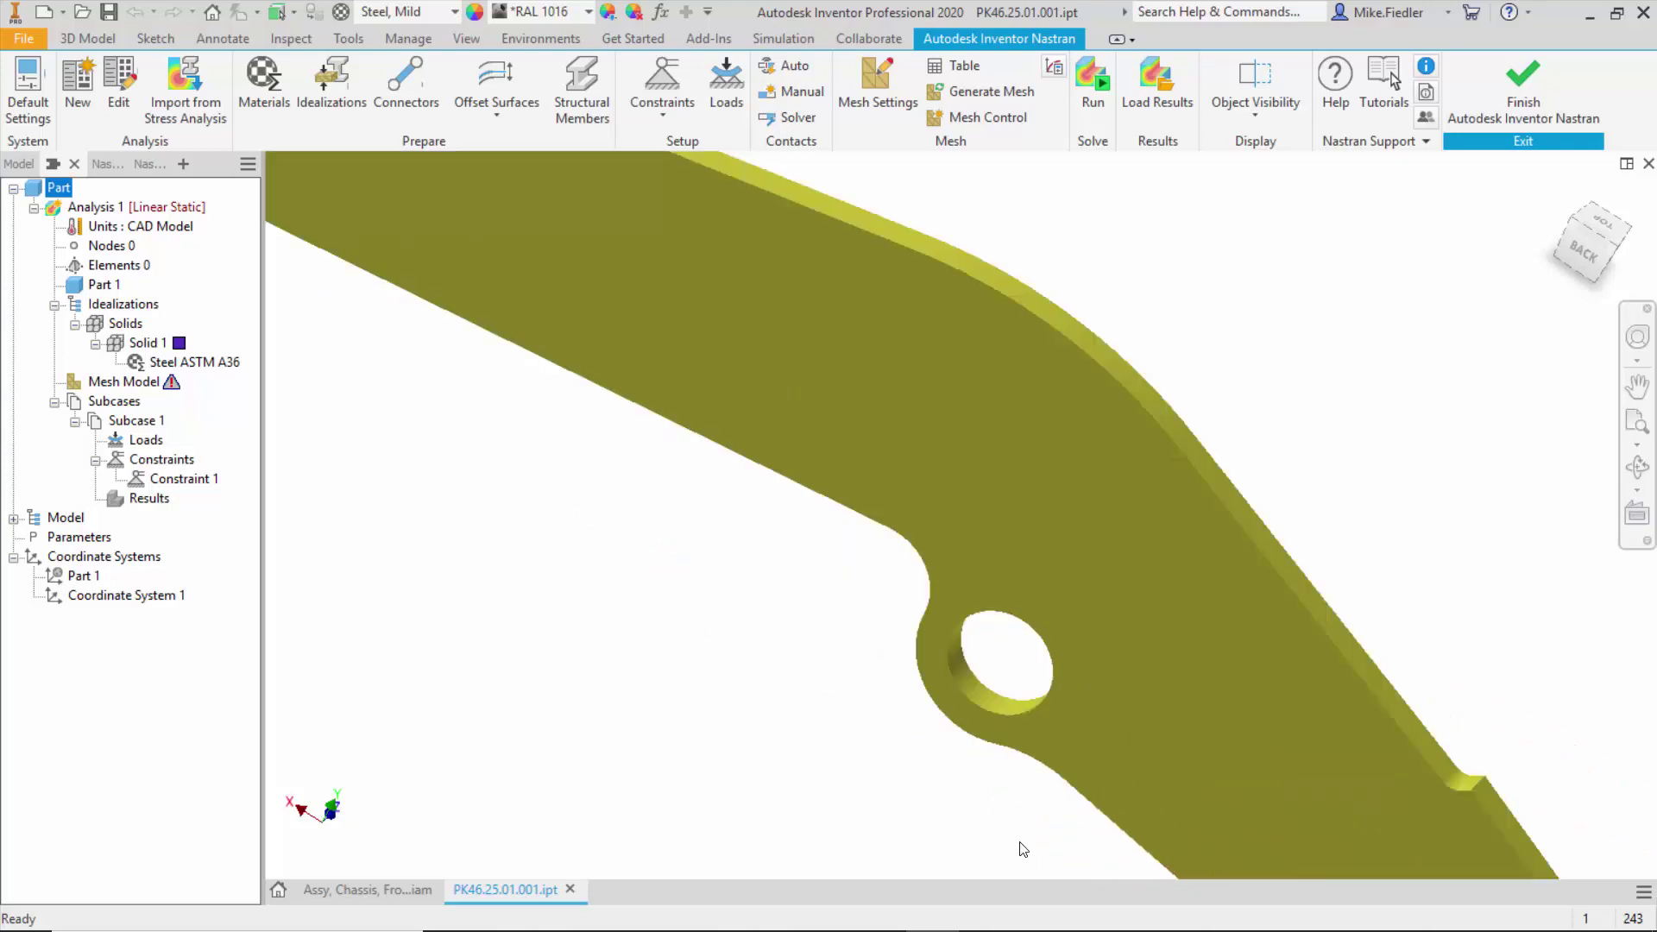
scroll(914, 688, "down", 5)
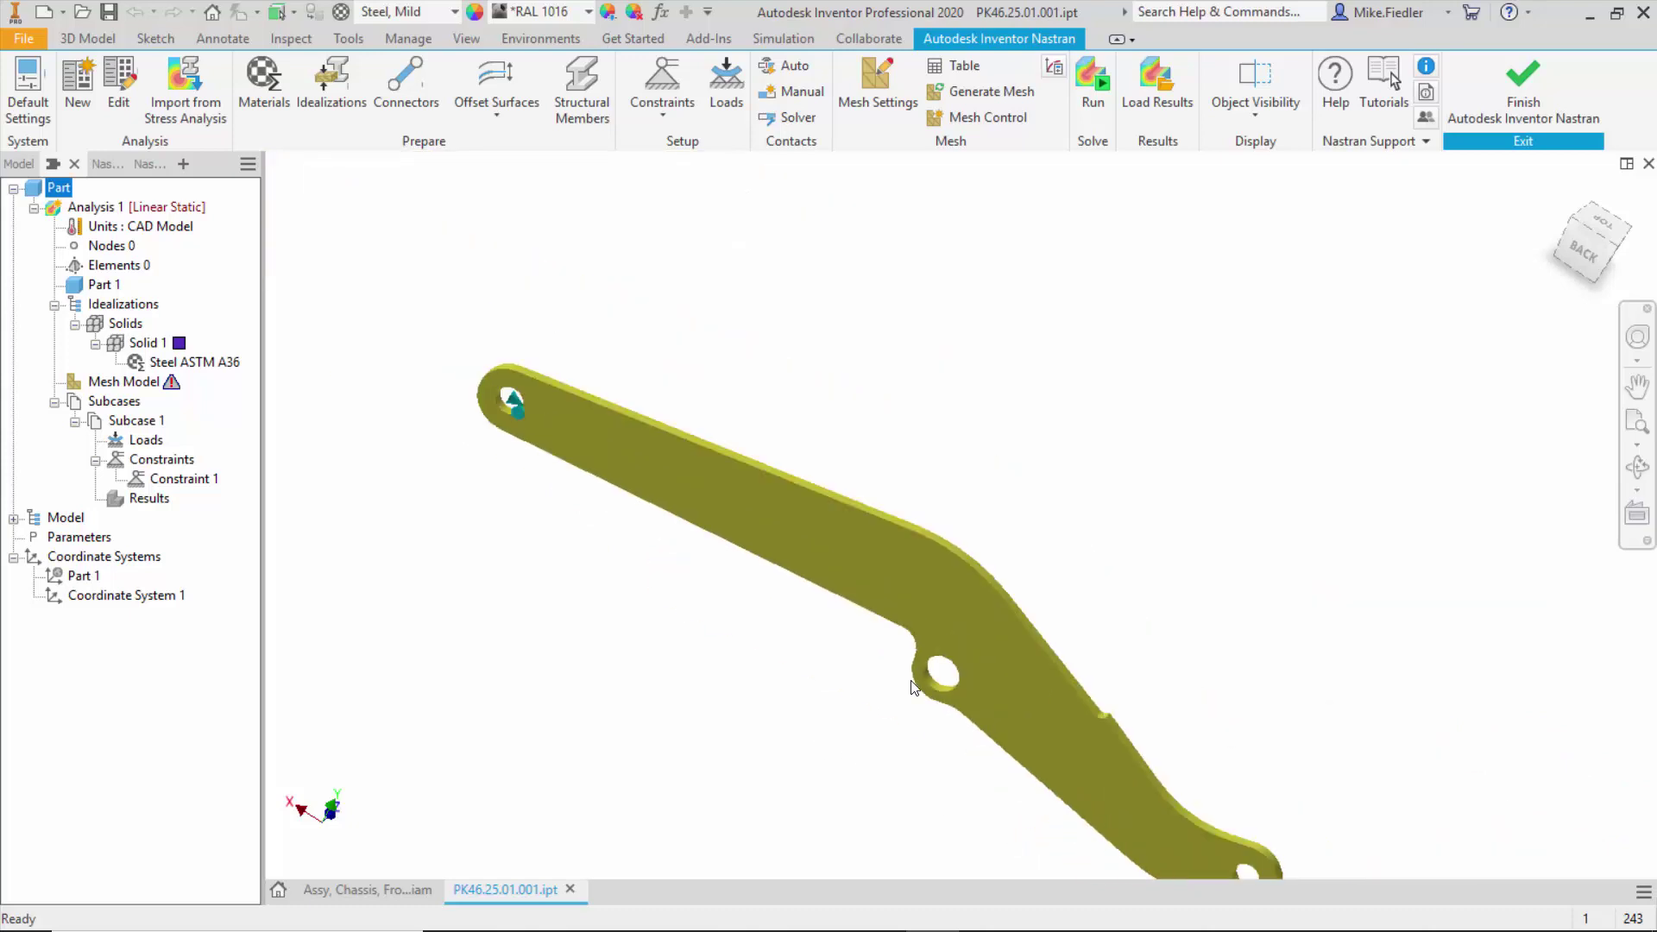
scroll(923, 713, "up", 3)
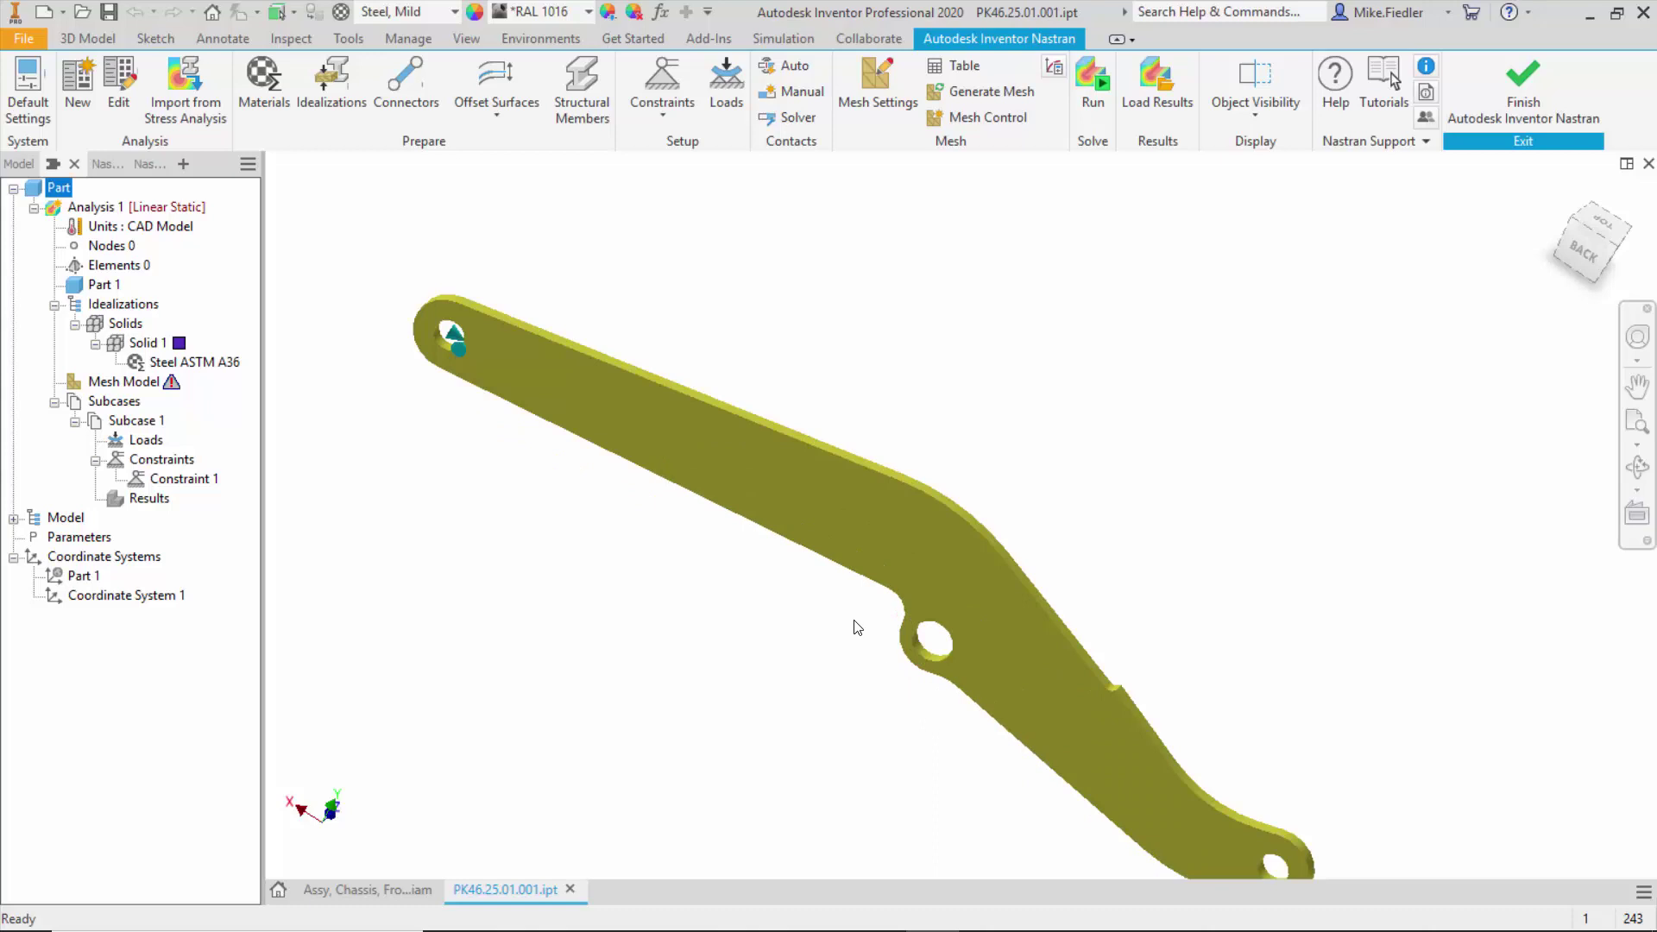
Pin the middle hole's inner face as Constraint 2 with radial and axial directions fixed.
left_click(662, 82)
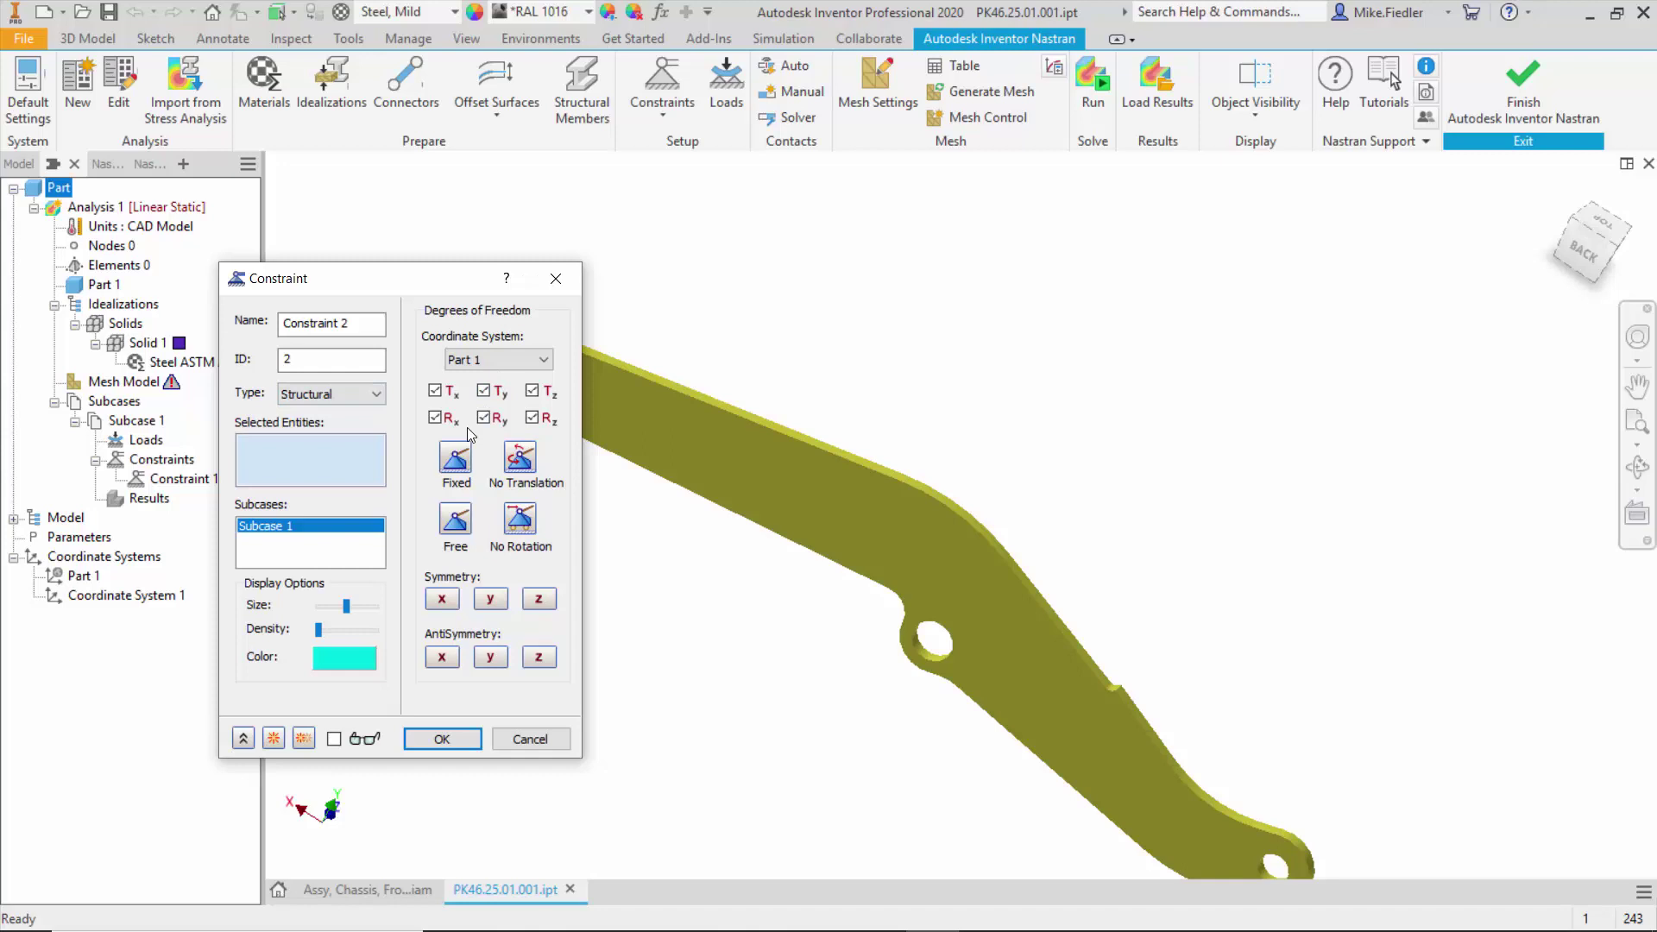
left_click(349, 394)
left_click(342, 428)
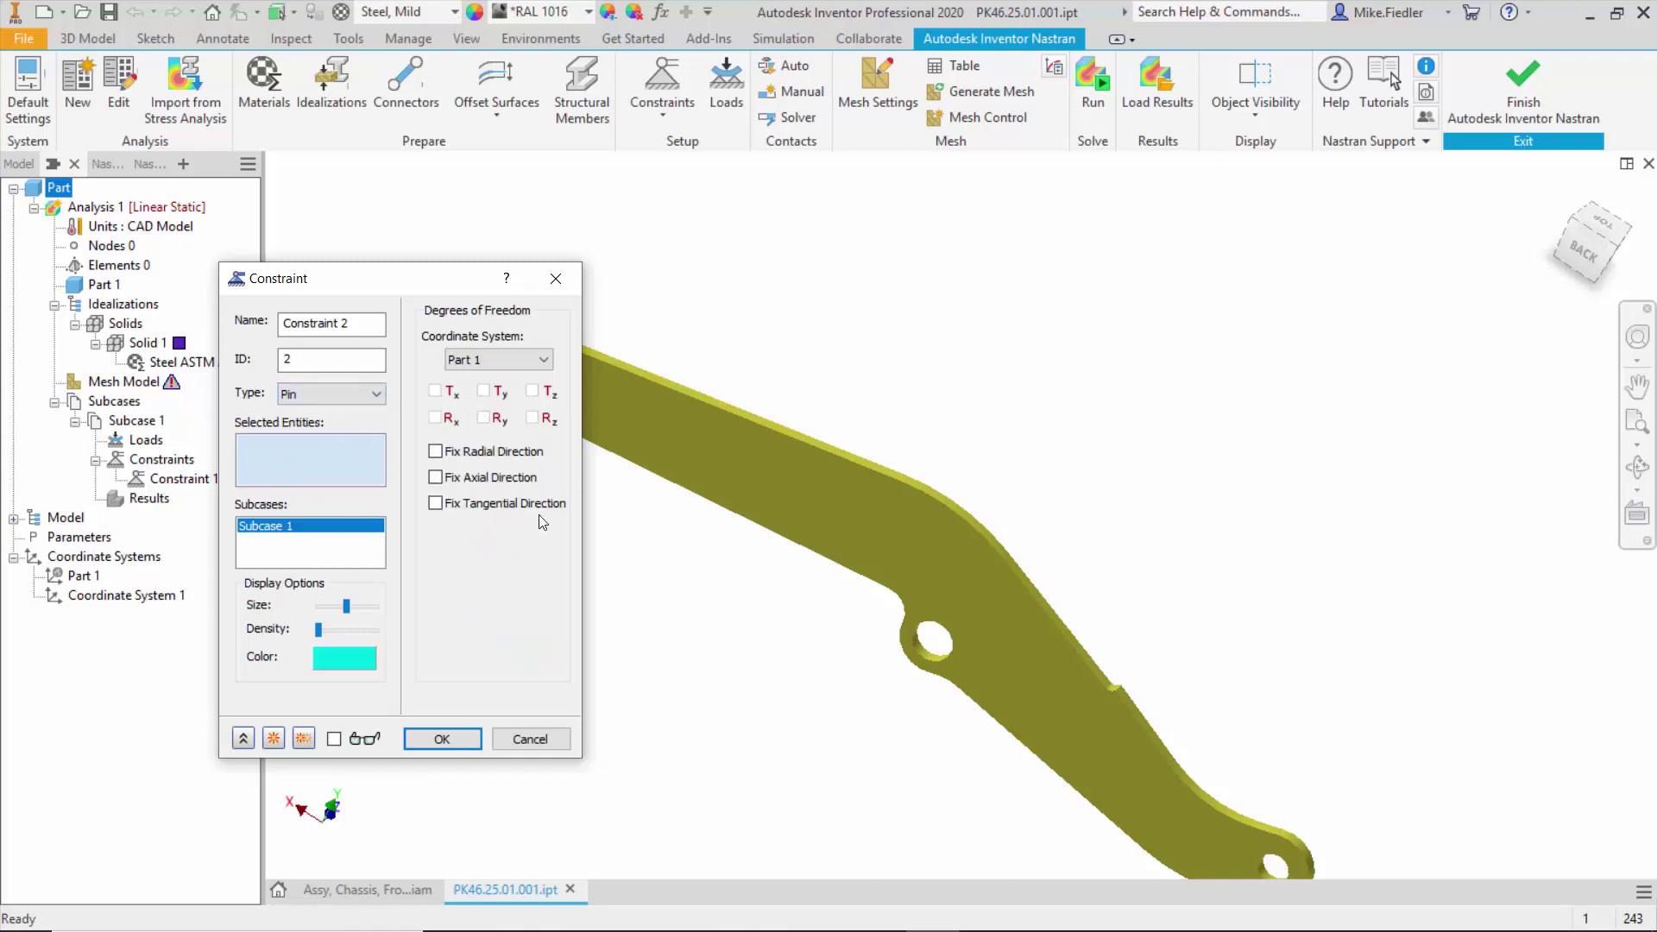
scroll(893, 674, "up", 5)
left_click(1126, 574)
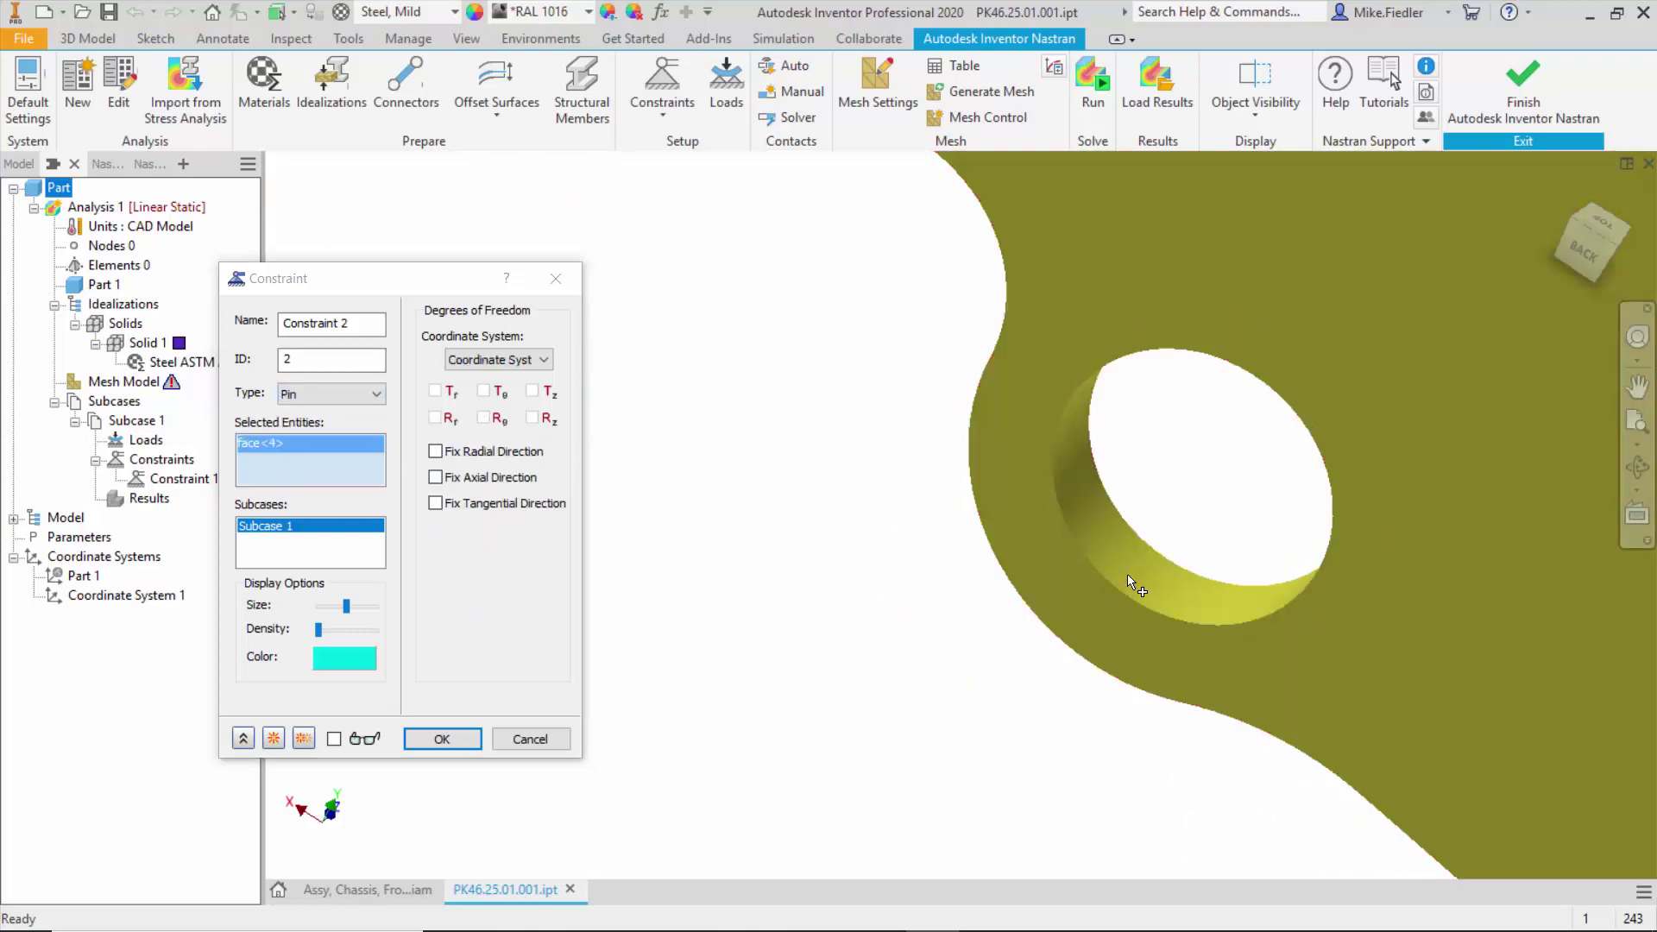
left_click(480, 452)
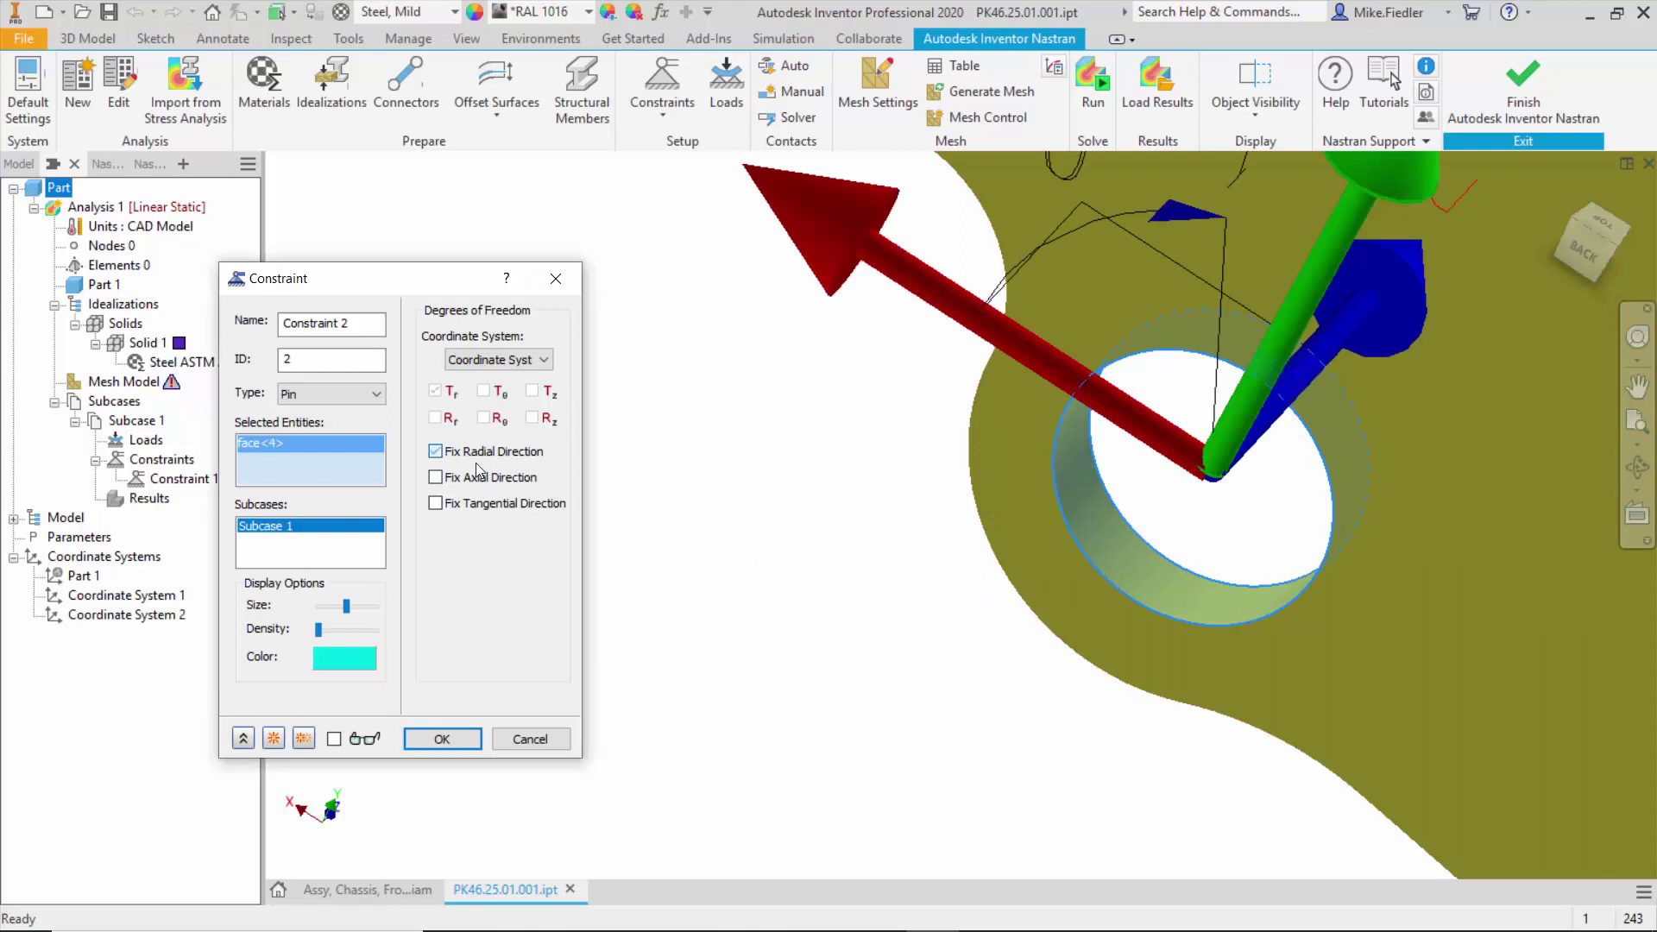
left_click(471, 482)
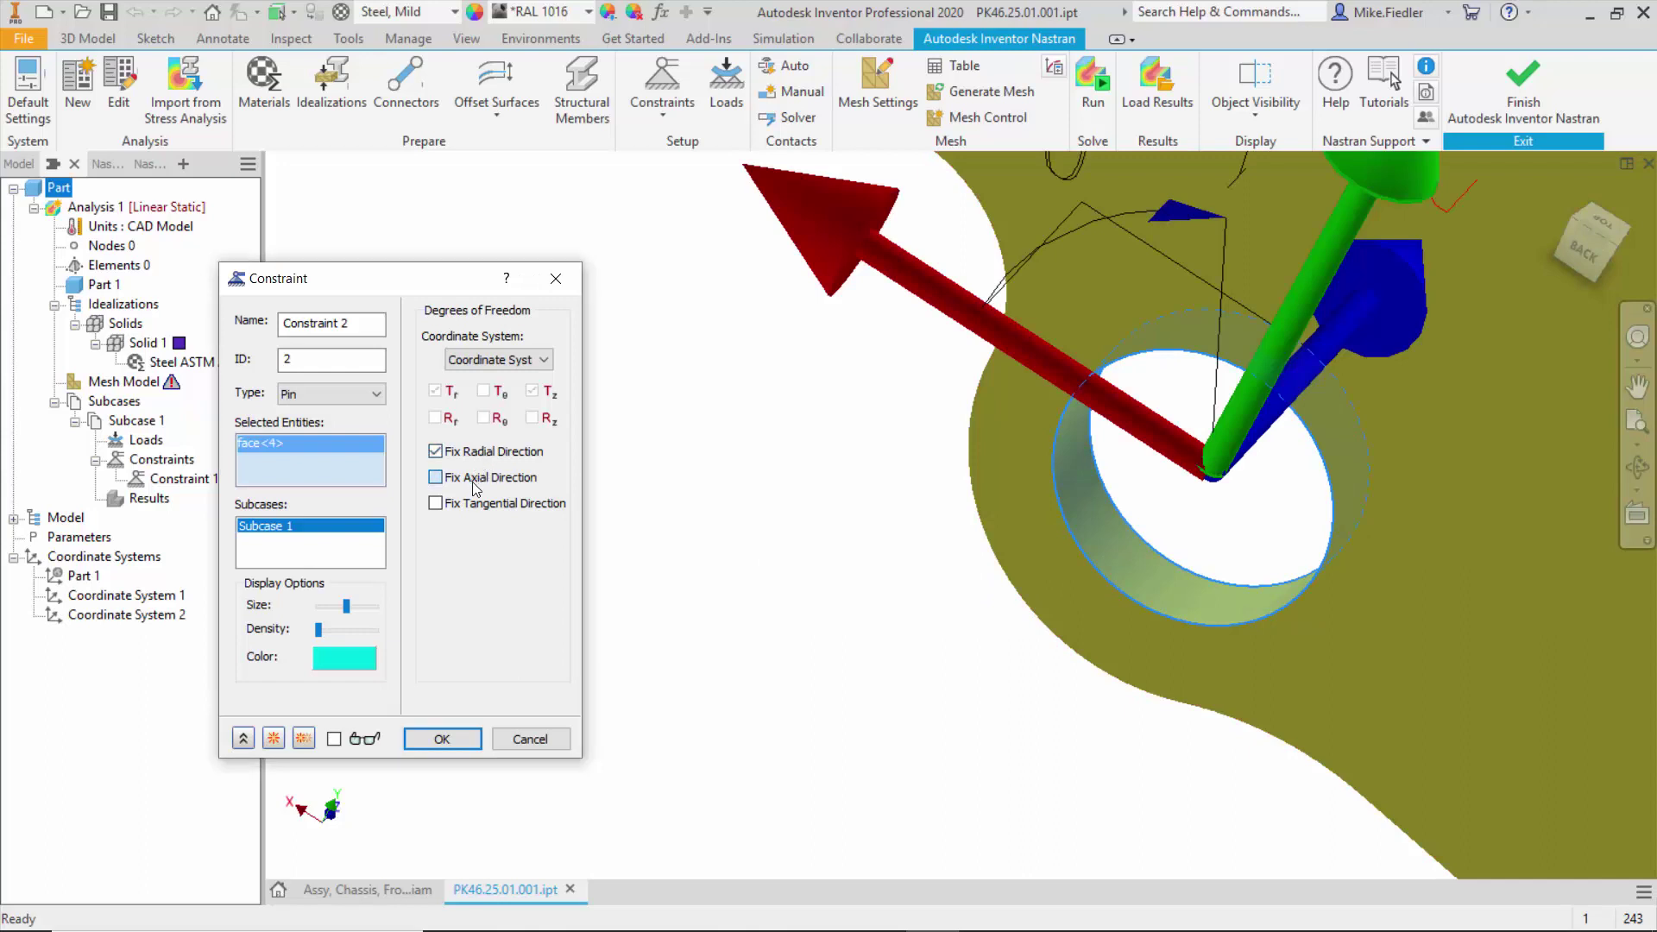
left_click(453, 740)
scroll(629, 508, "up", 5)
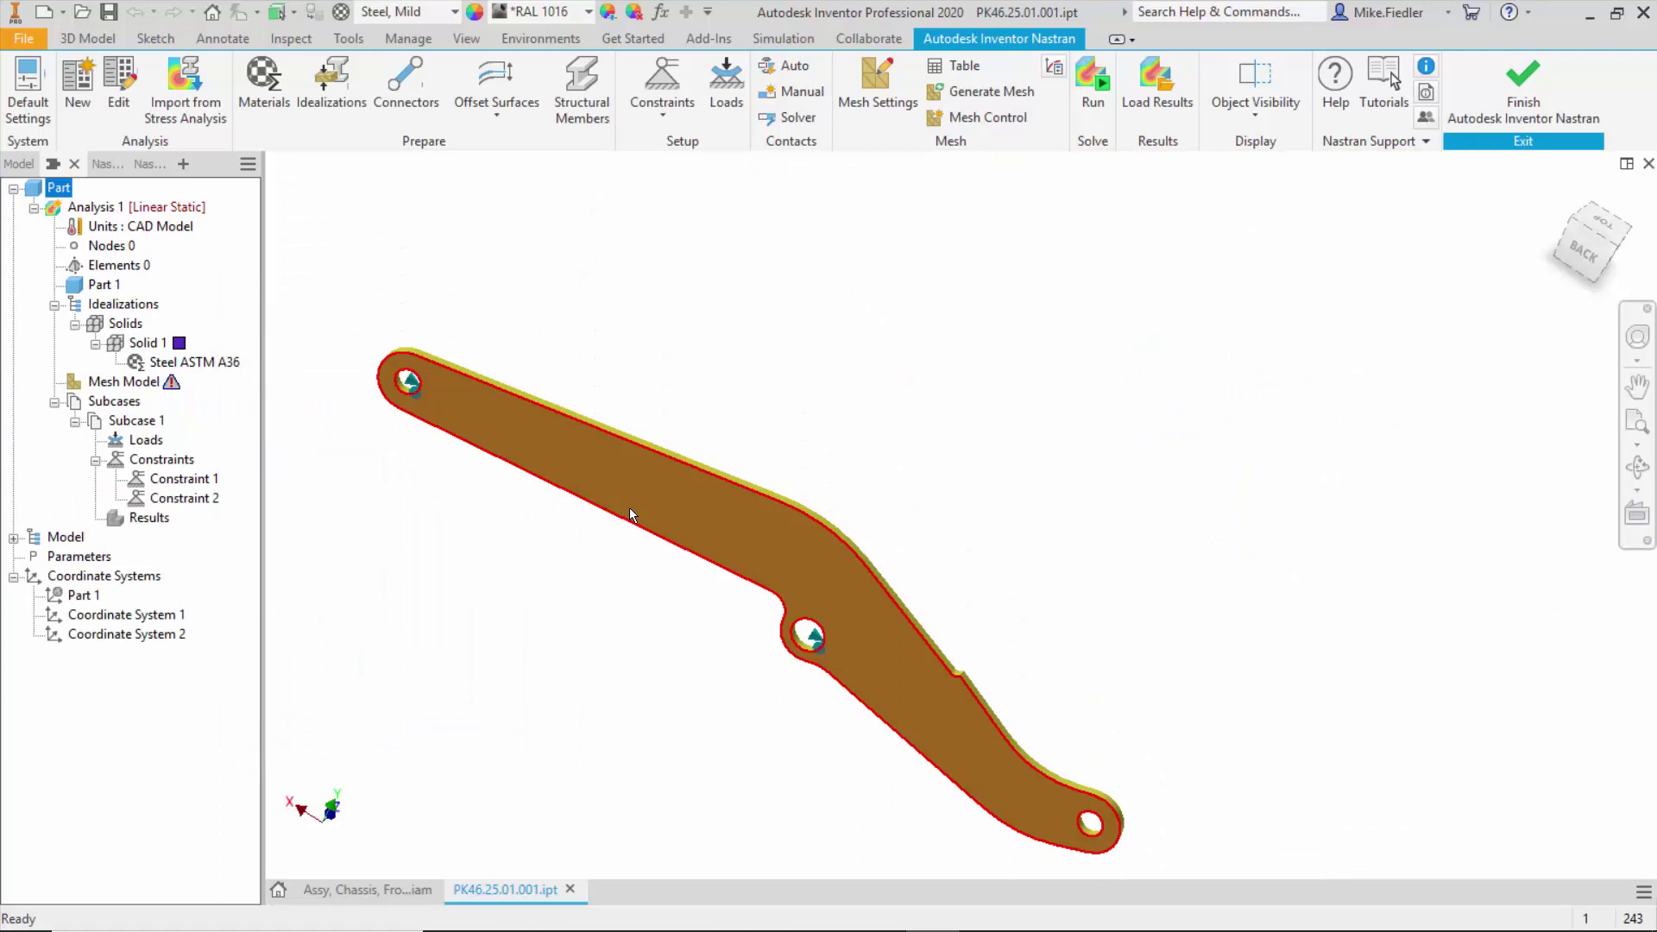
mouse_move(630, 507)
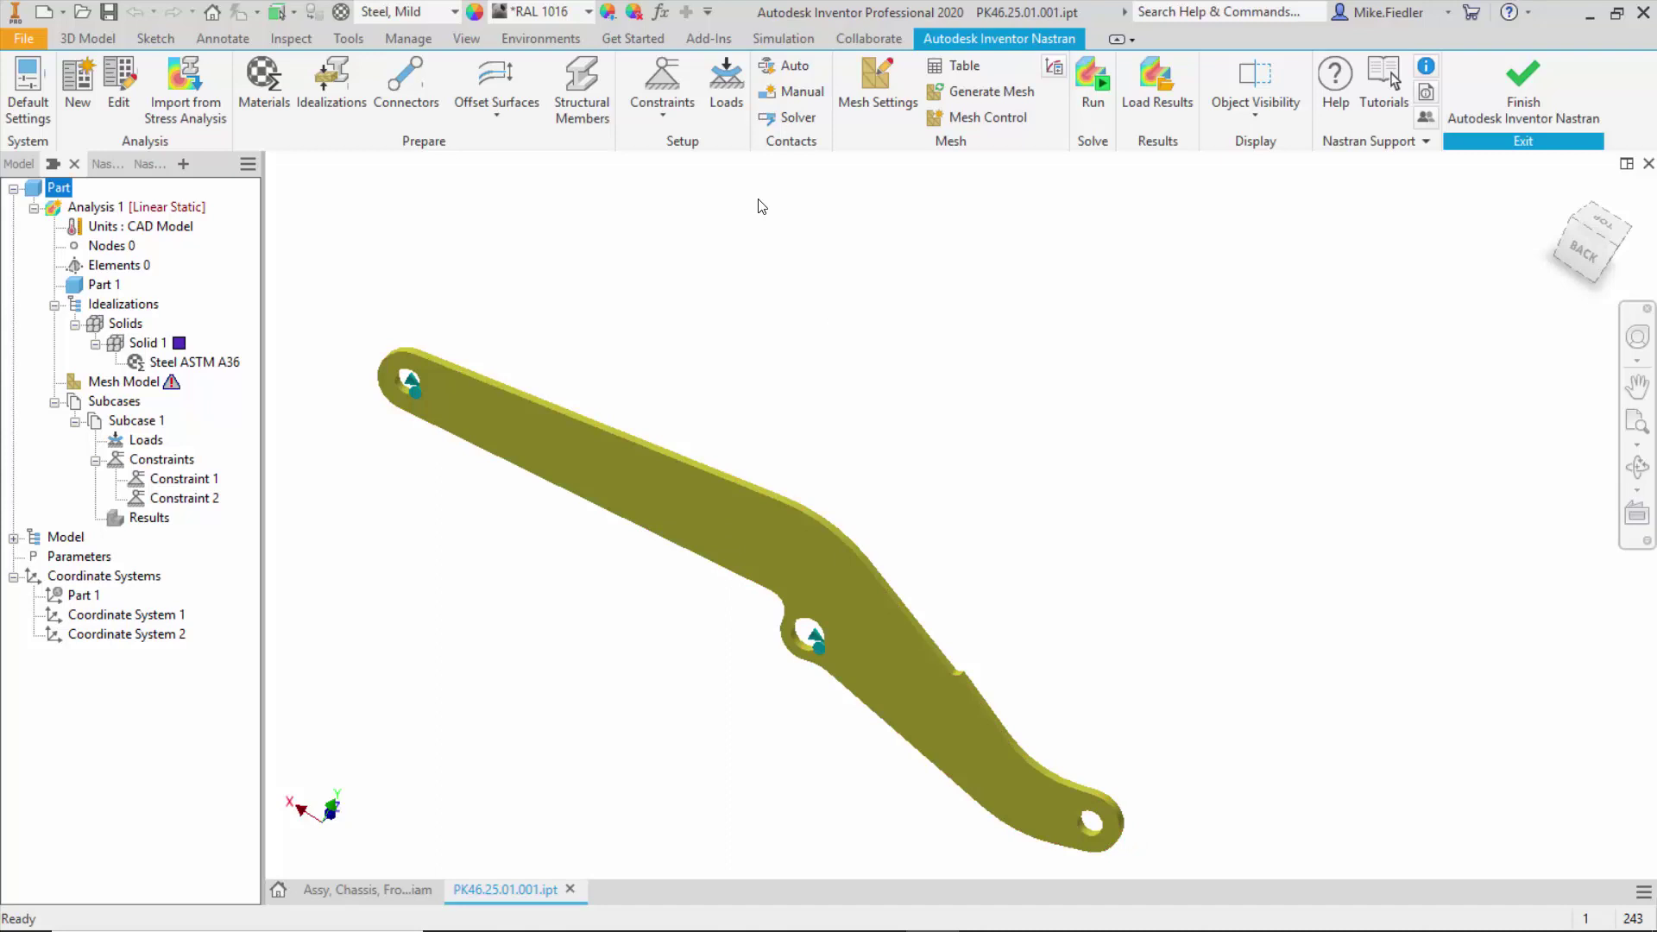
Apply a -10000 N Fy force to the arm's end hole face as Load 1.
left_click(738, 91)
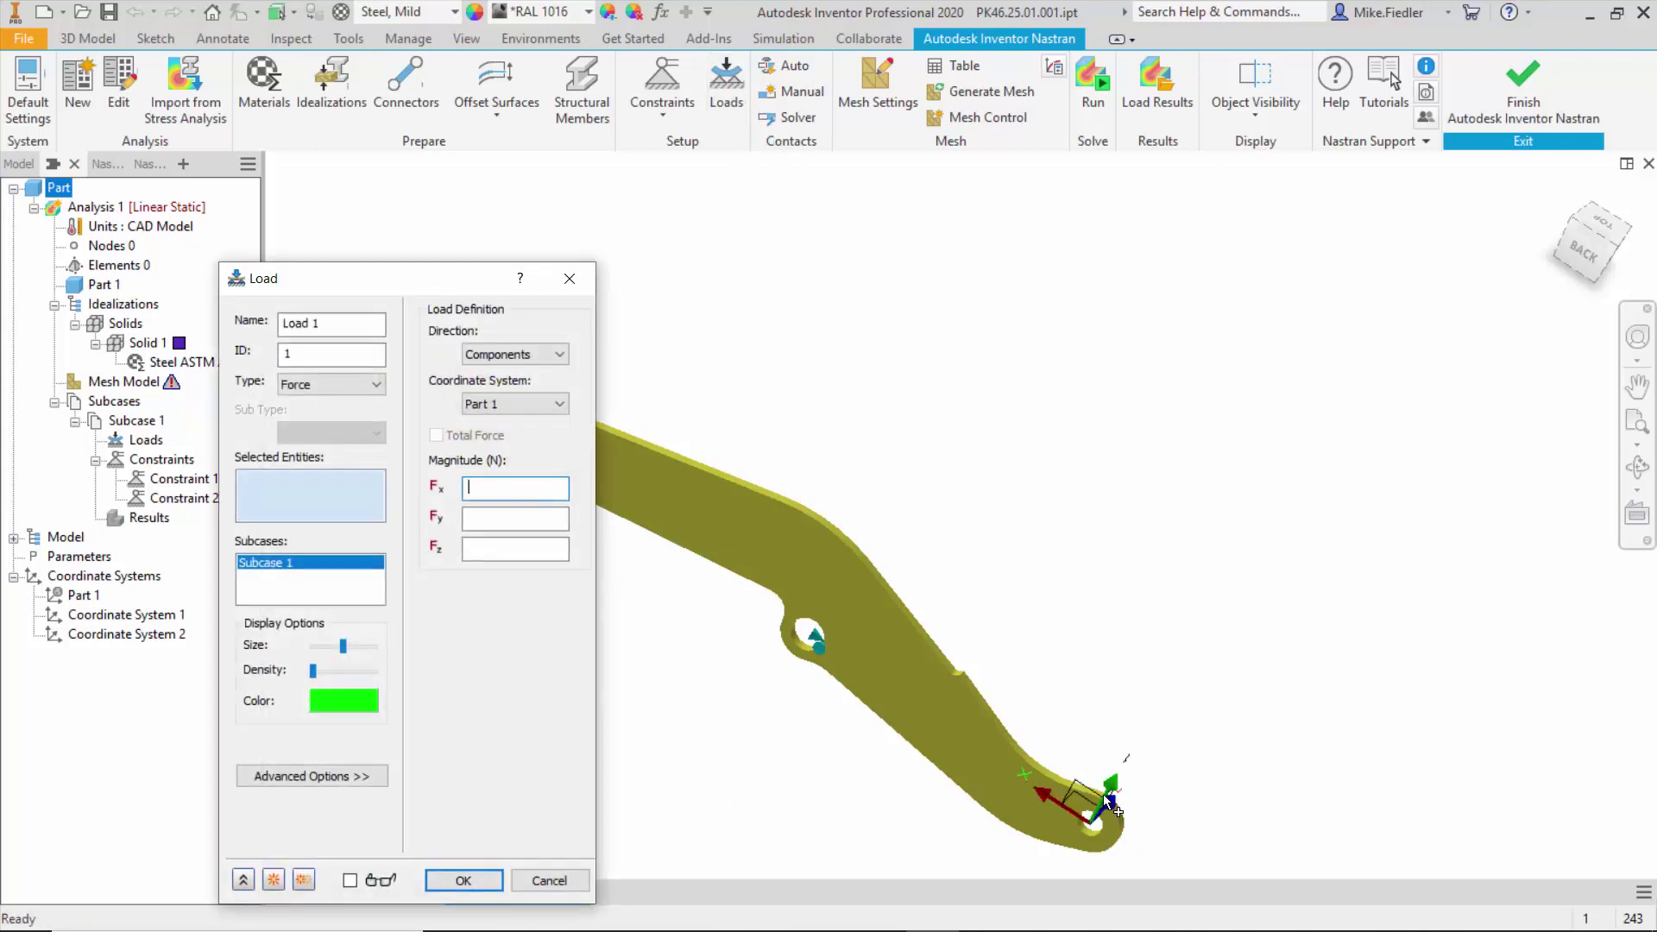
scroll(1084, 851, "down", 5)
scroll(1084, 851, "down", 3)
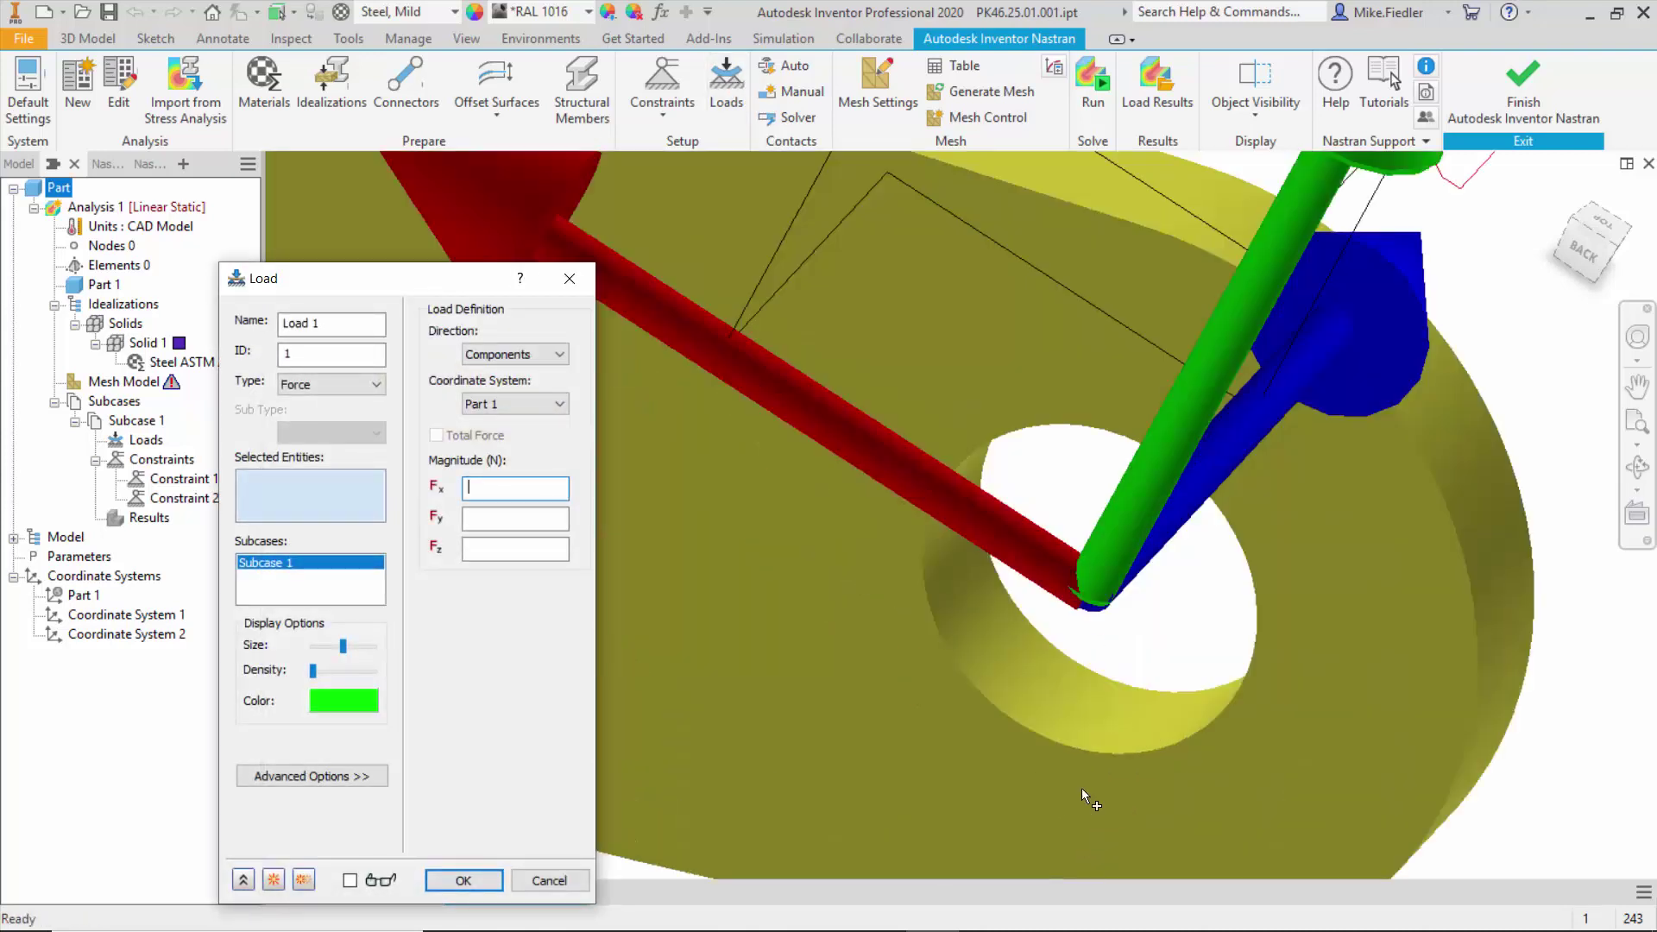
left_click(1066, 720)
scroll(1165, 647, "up", 6)
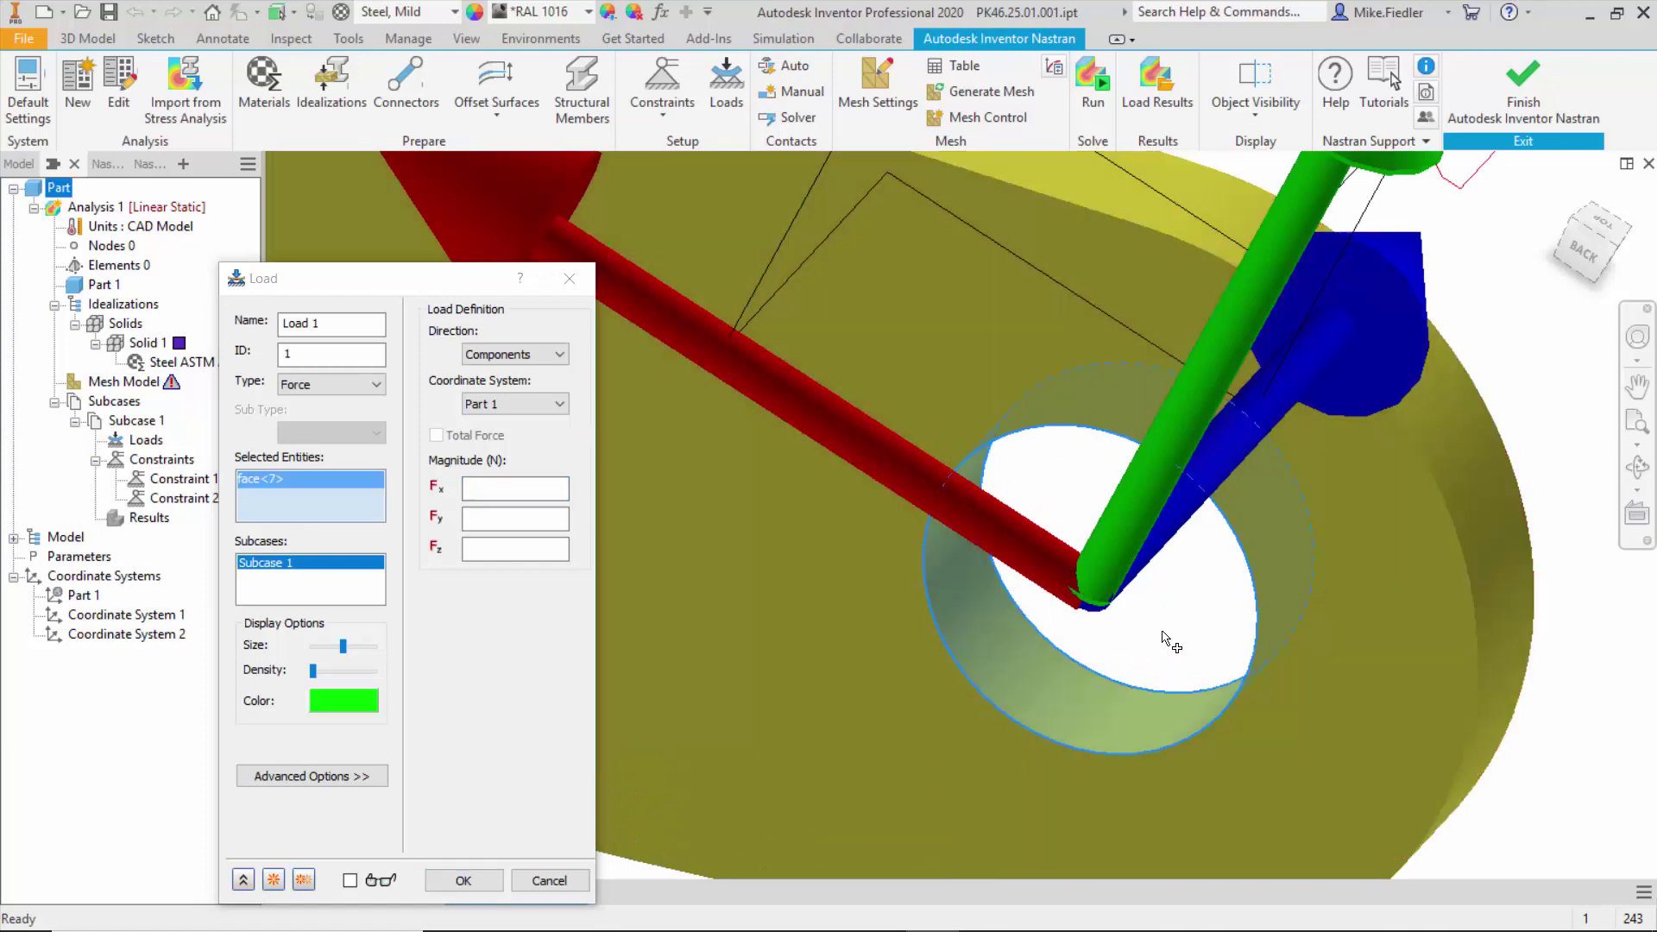
scroll(1194, 611, "up", 4)
scroll(1114, 600, "down", 2)
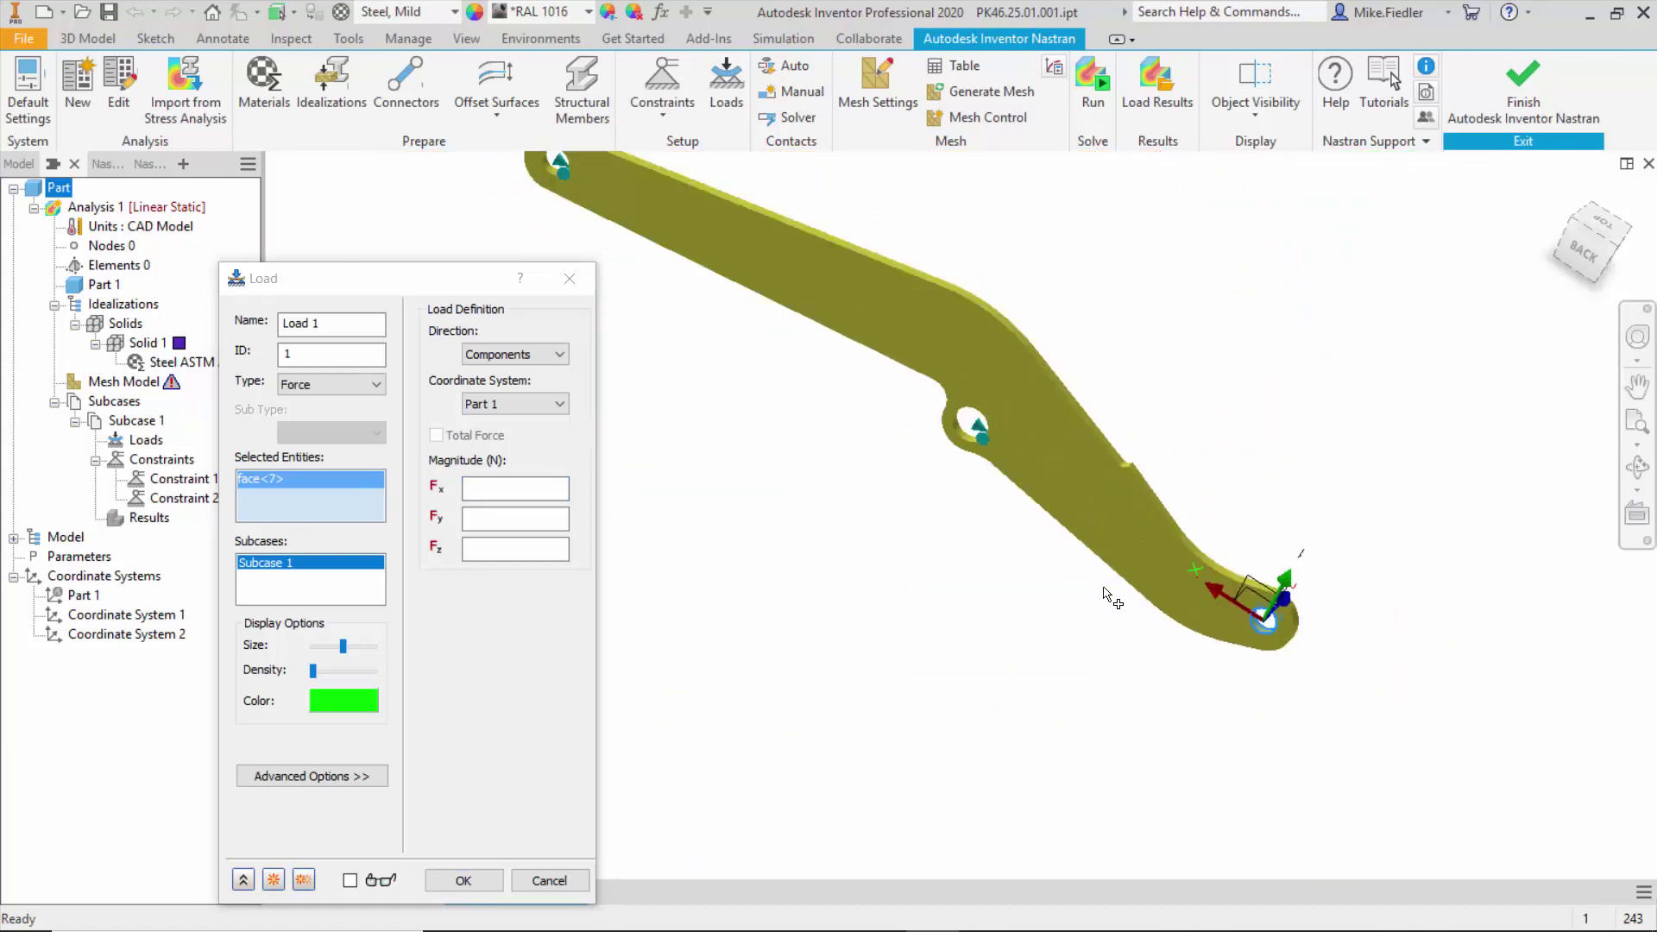
left_click_drag(449, 284, 868, 221)
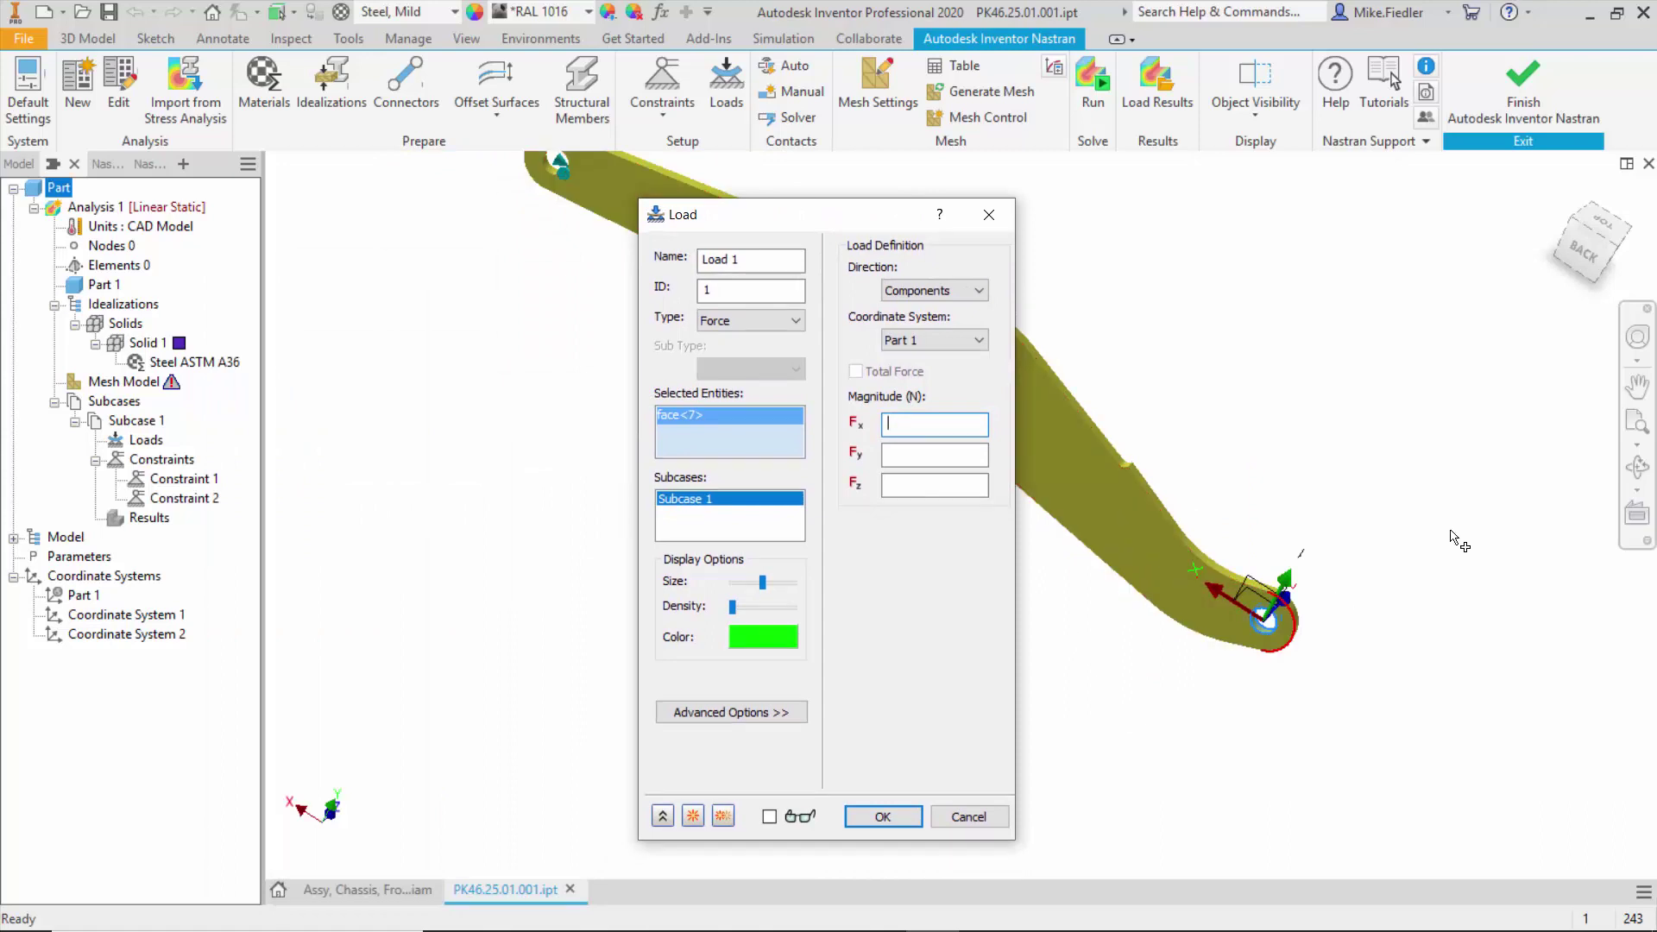
left_click(1588, 258)
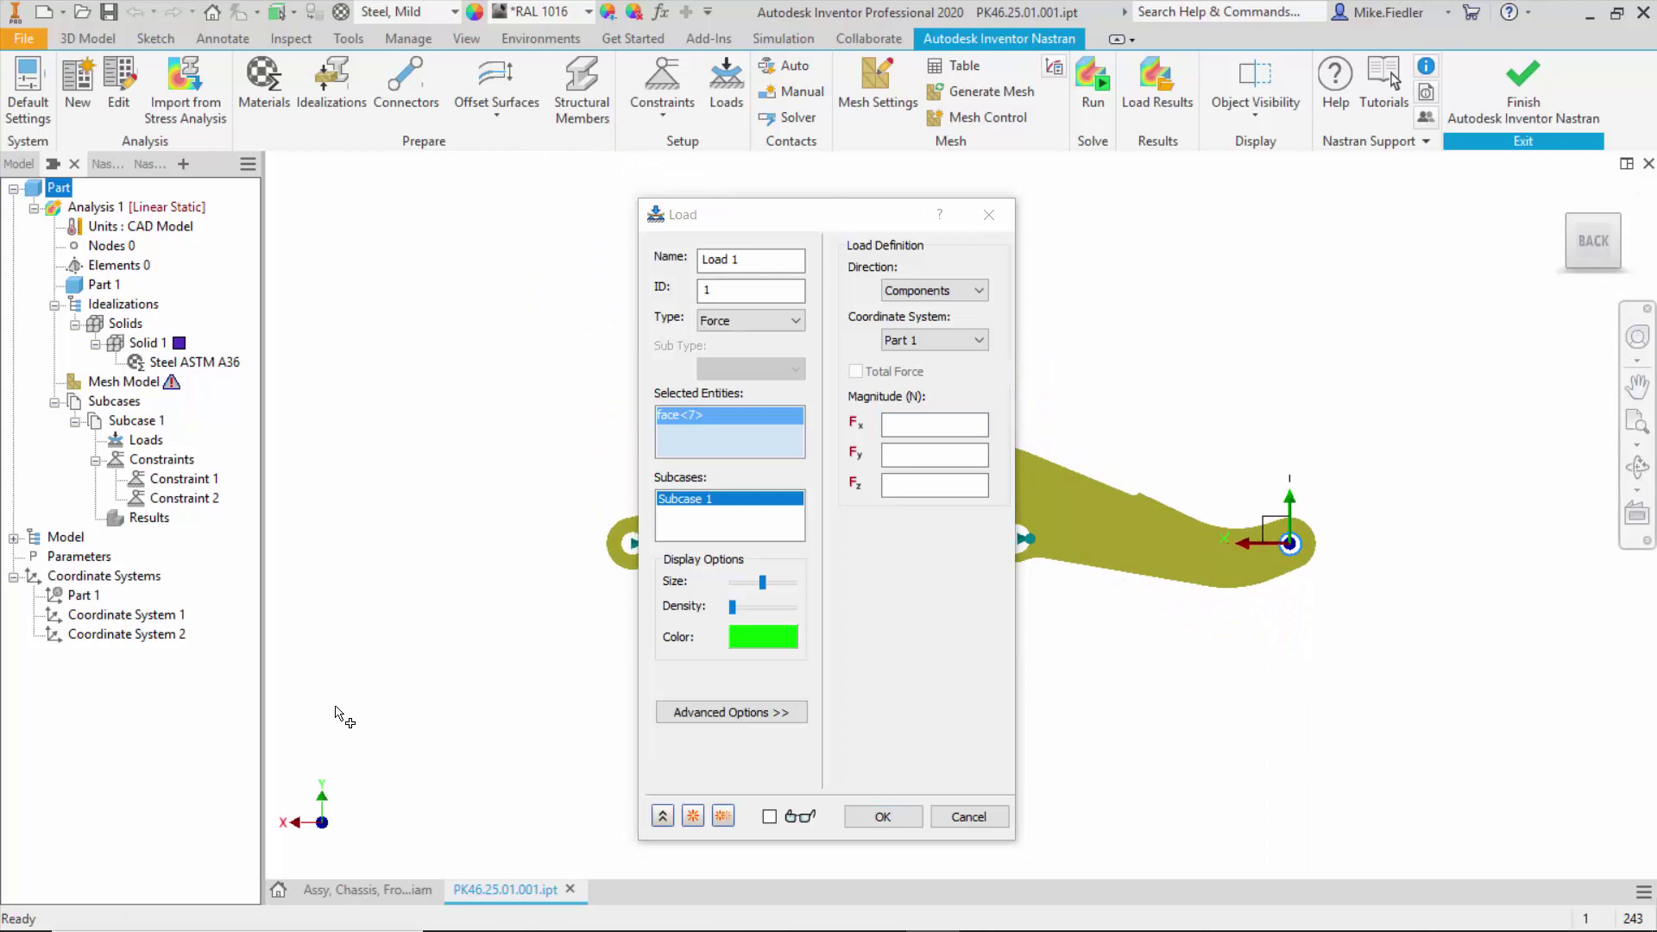
left_click(937, 455)
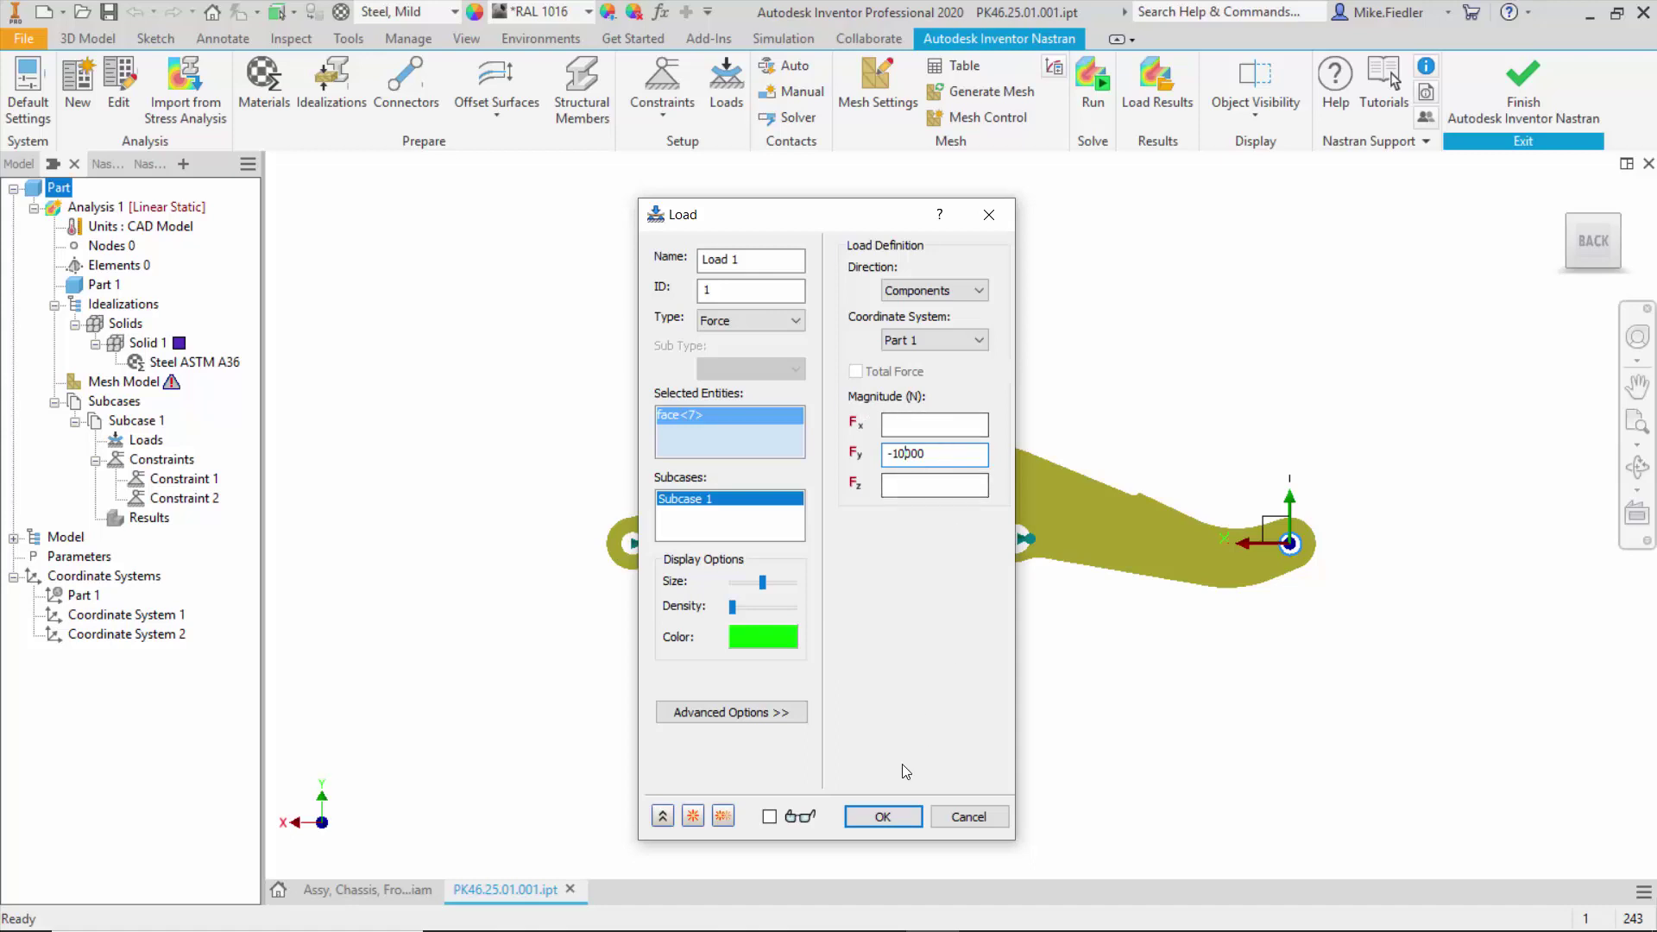
left_click(882, 816)
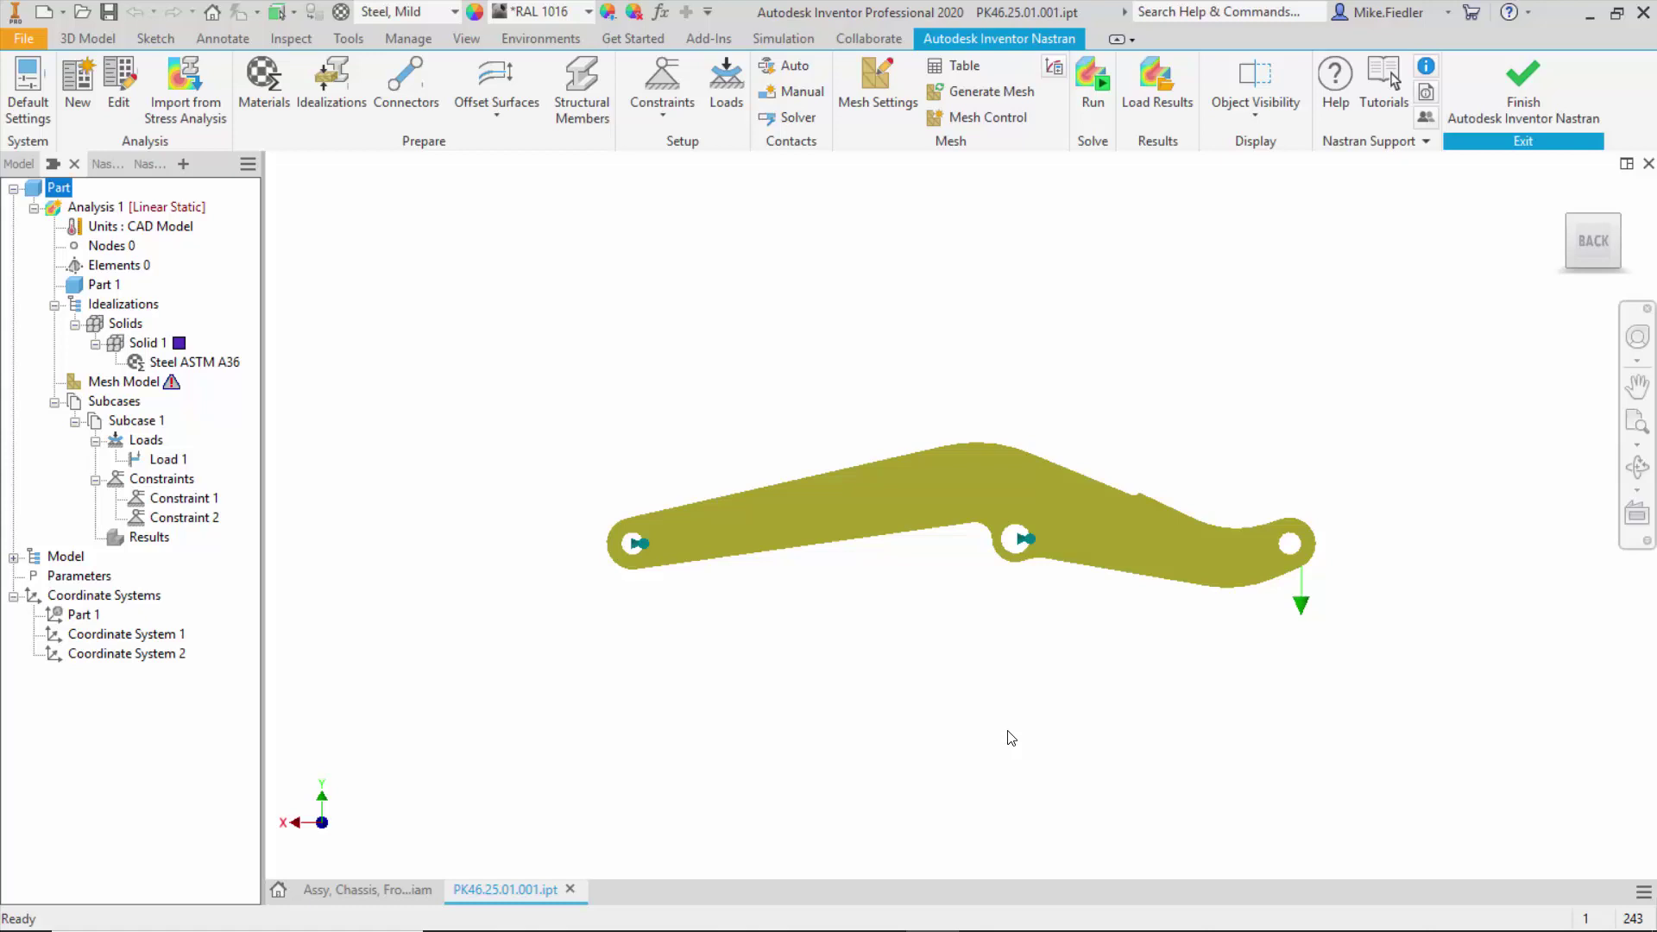
Generate a default mesh, then remesh the arm at 50 mm (2983 elements, 6439 nodes).
mouse_move(1588, 235)
left_click(877, 97)
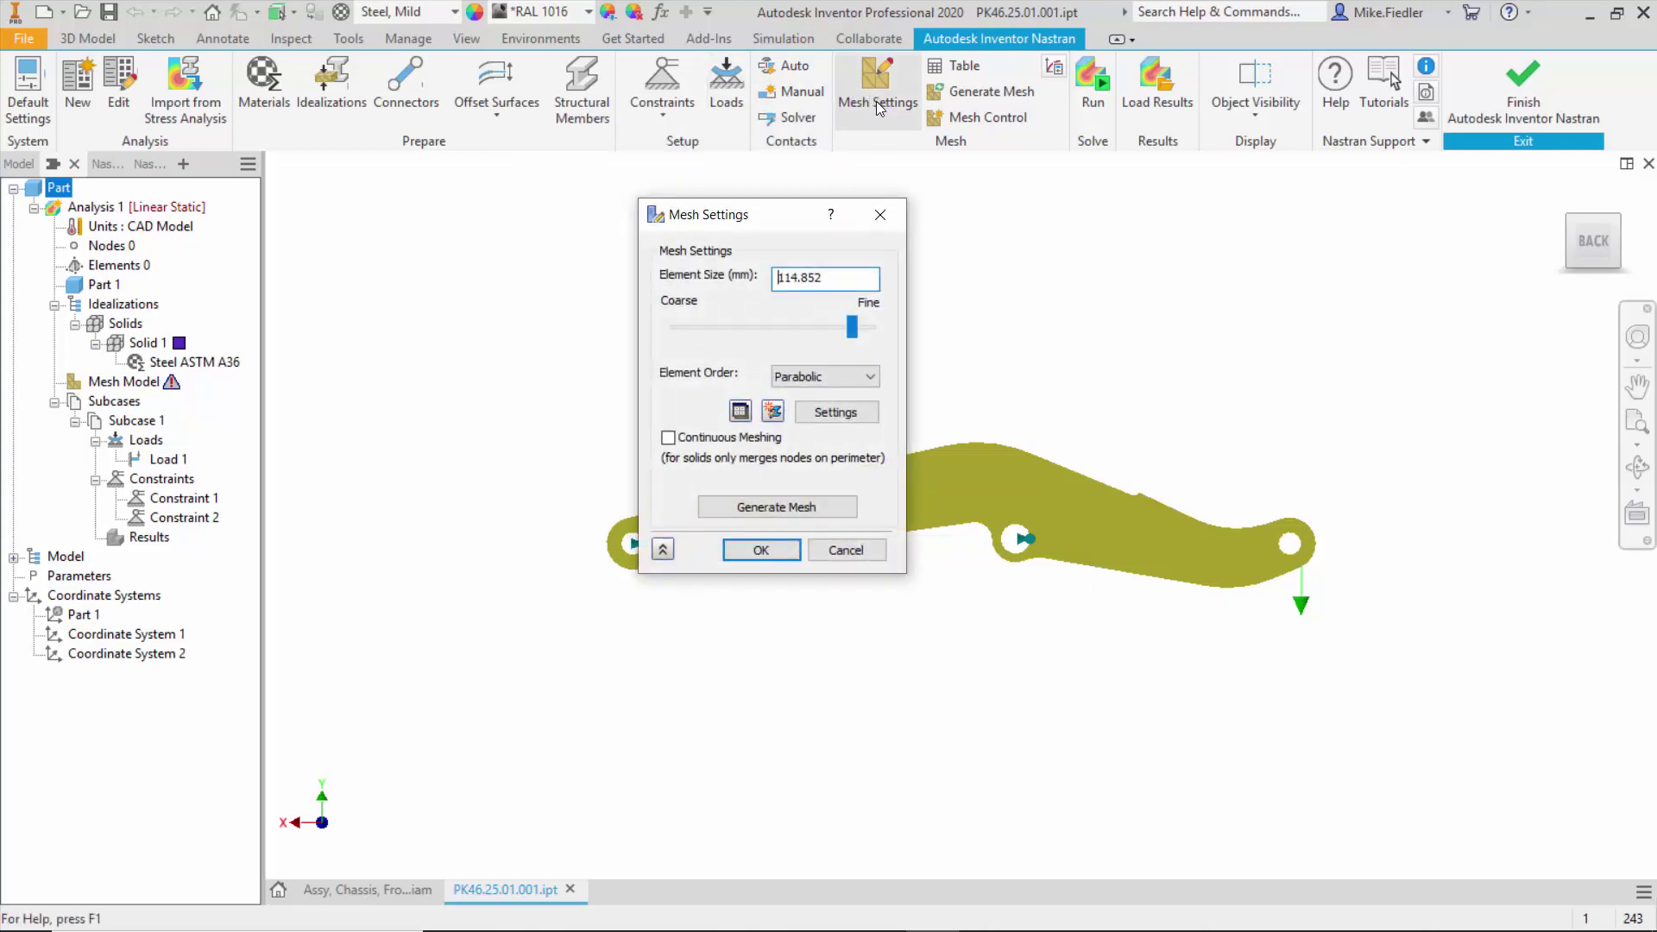
left_click(777, 507)
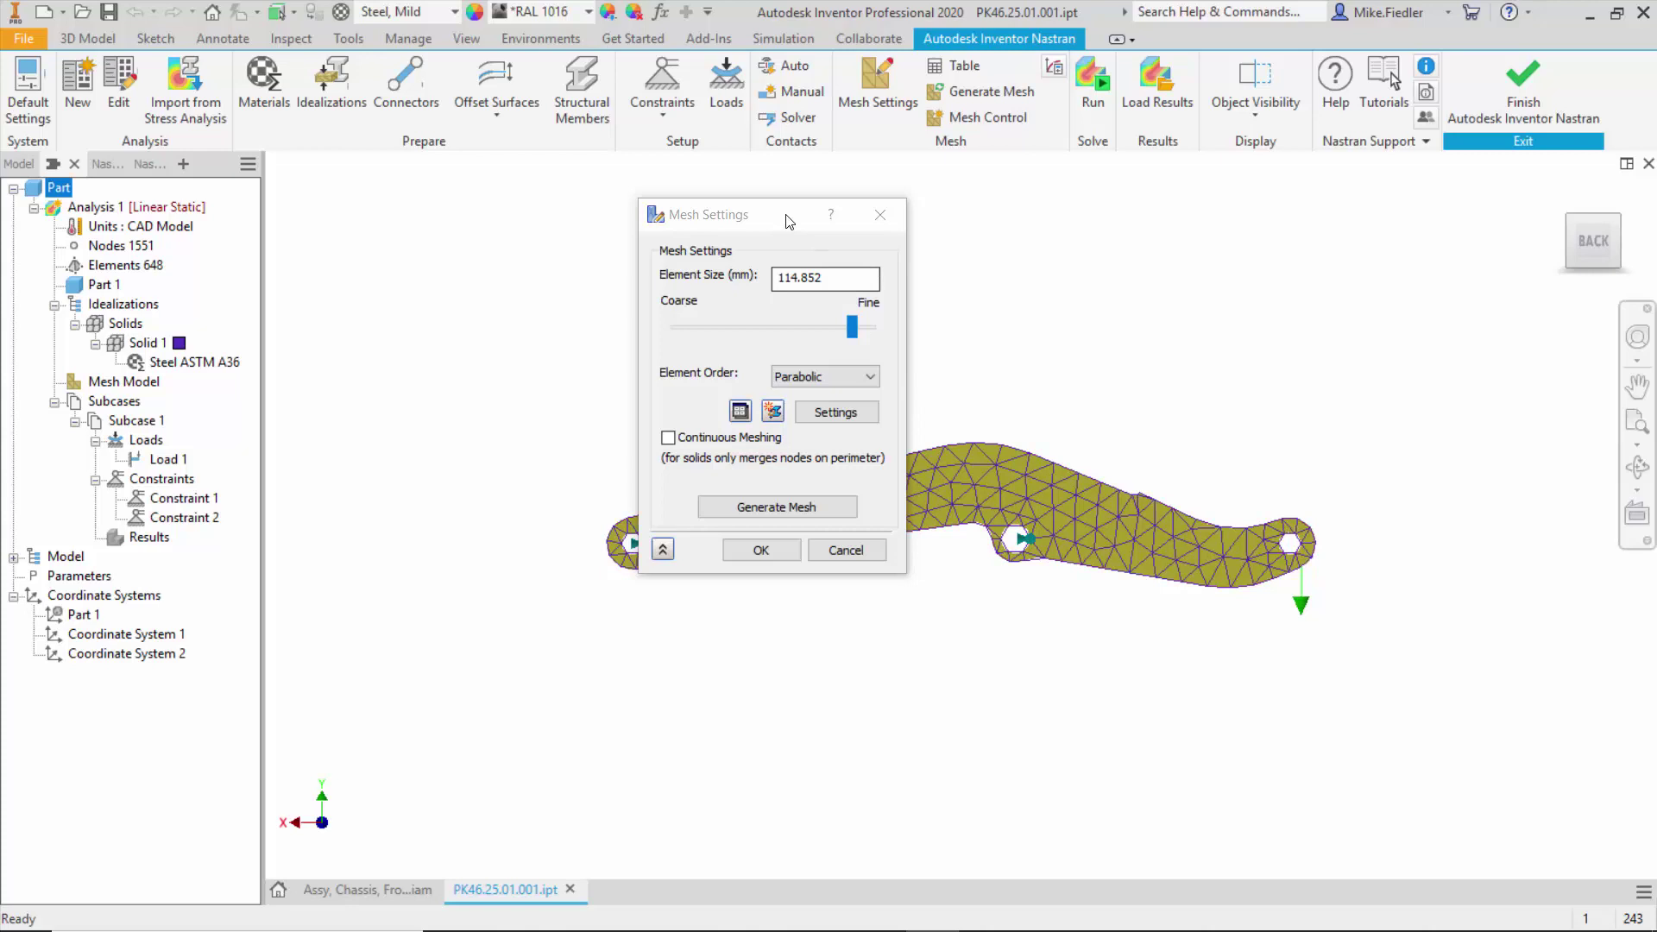
left_click_drag(788, 222, 515, 237)
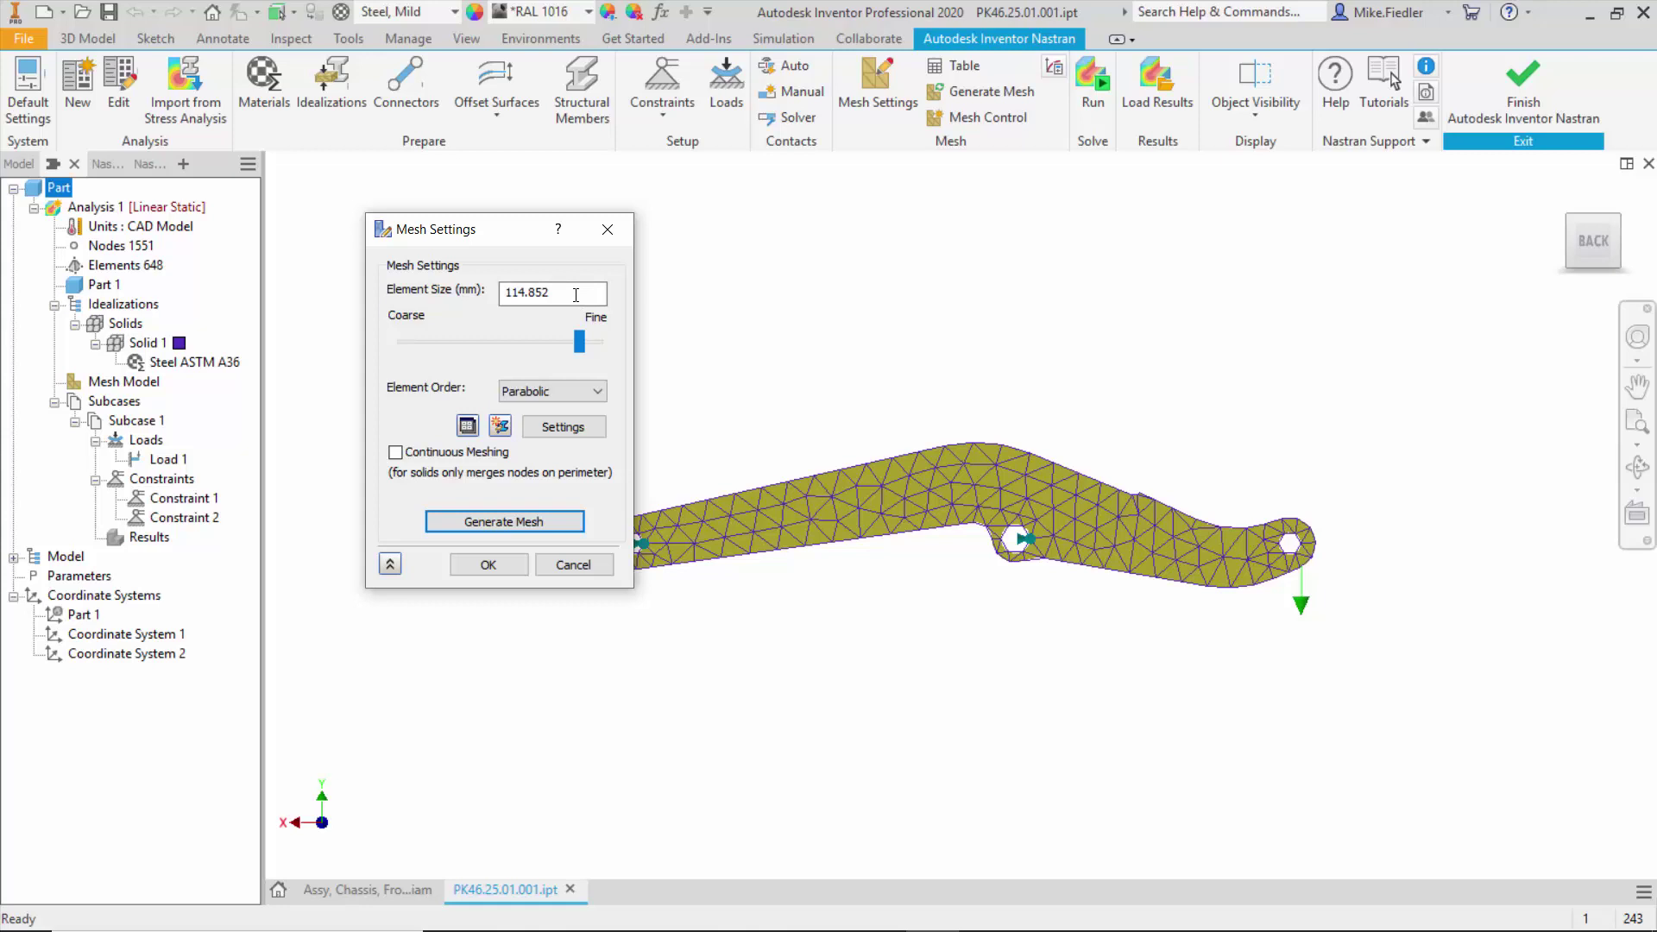
left_click_drag(576, 293, 343, 292)
type("50")
left_click(478, 522)
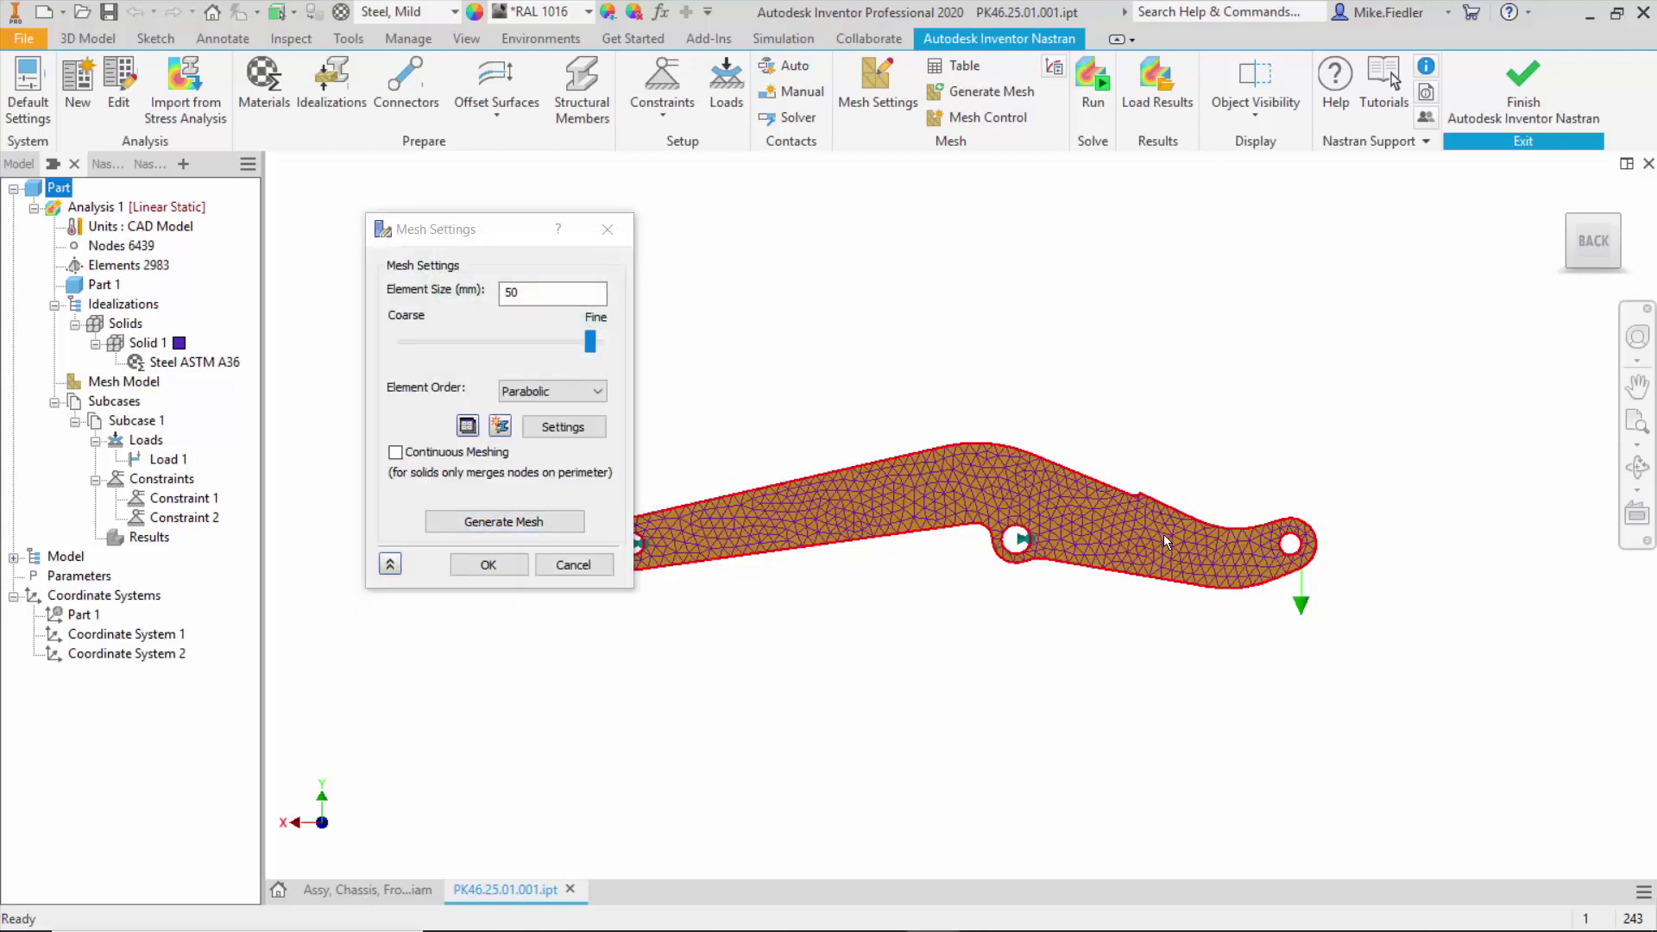
left_click(488, 565)
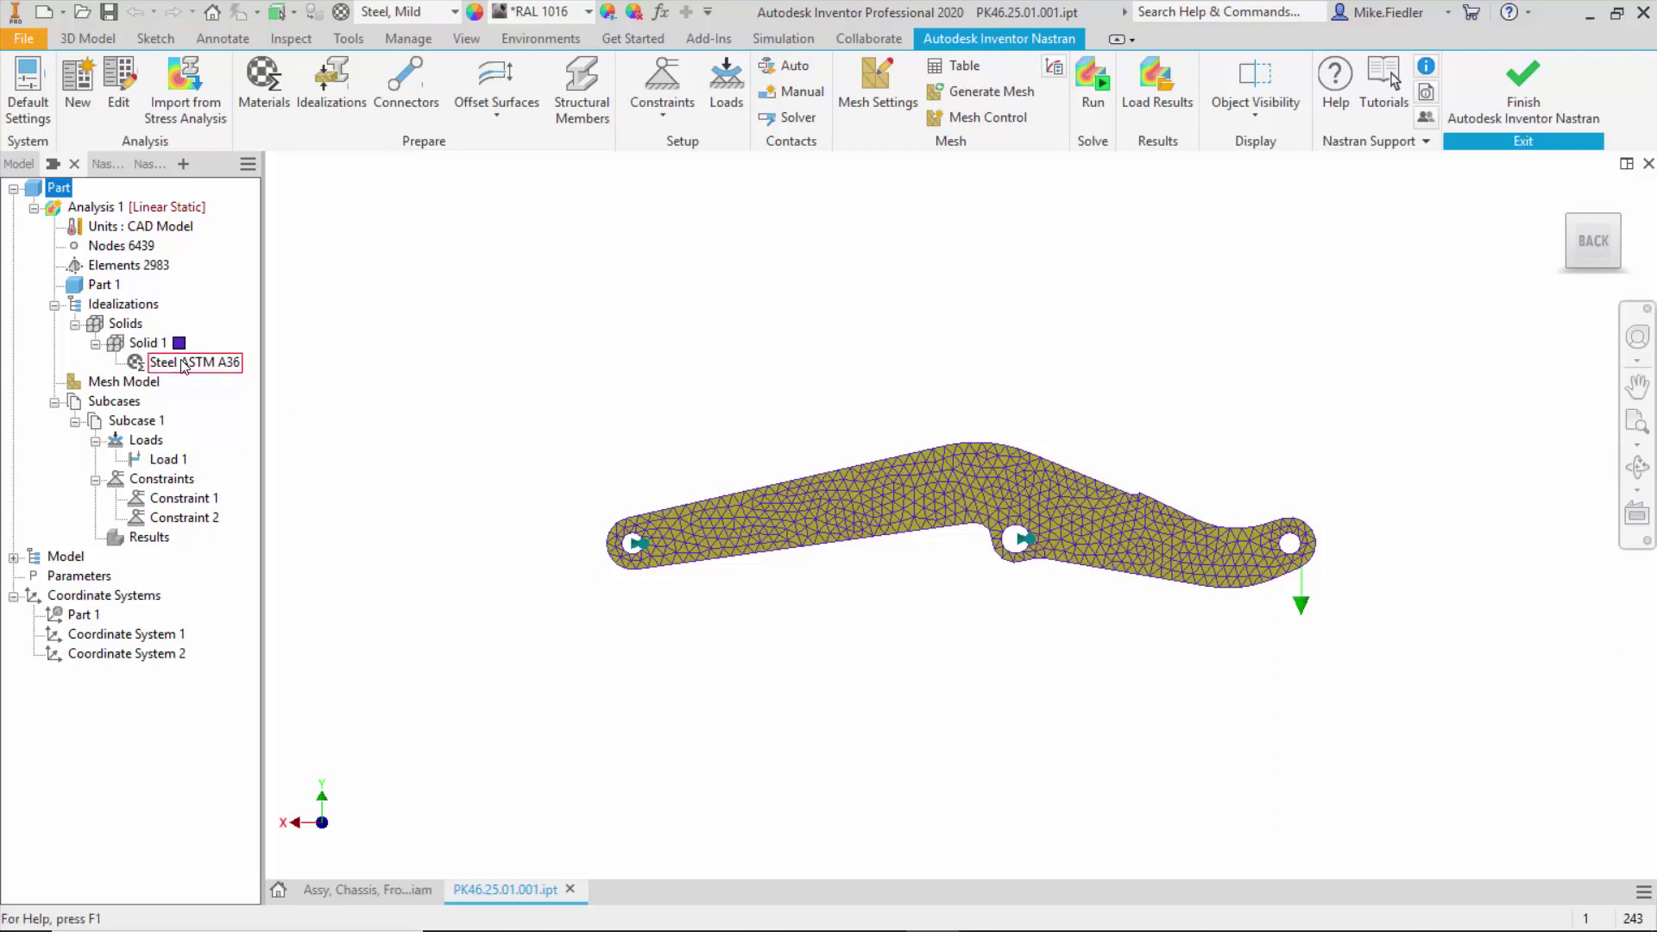
left_click(185, 506)
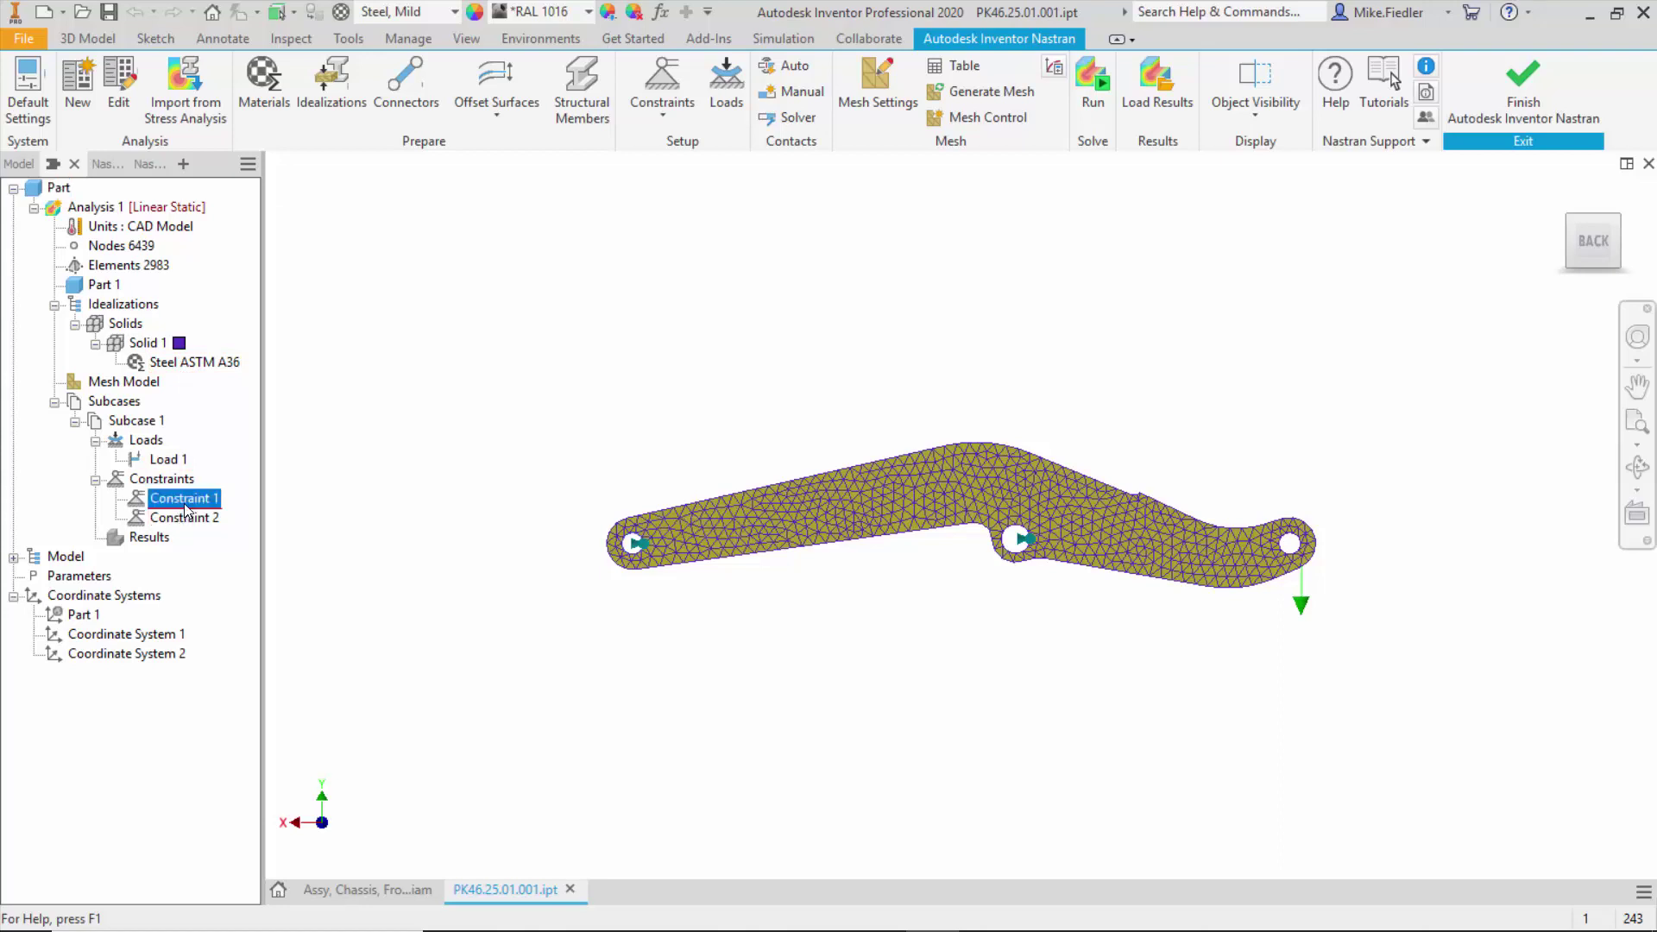
double_click(184, 506)
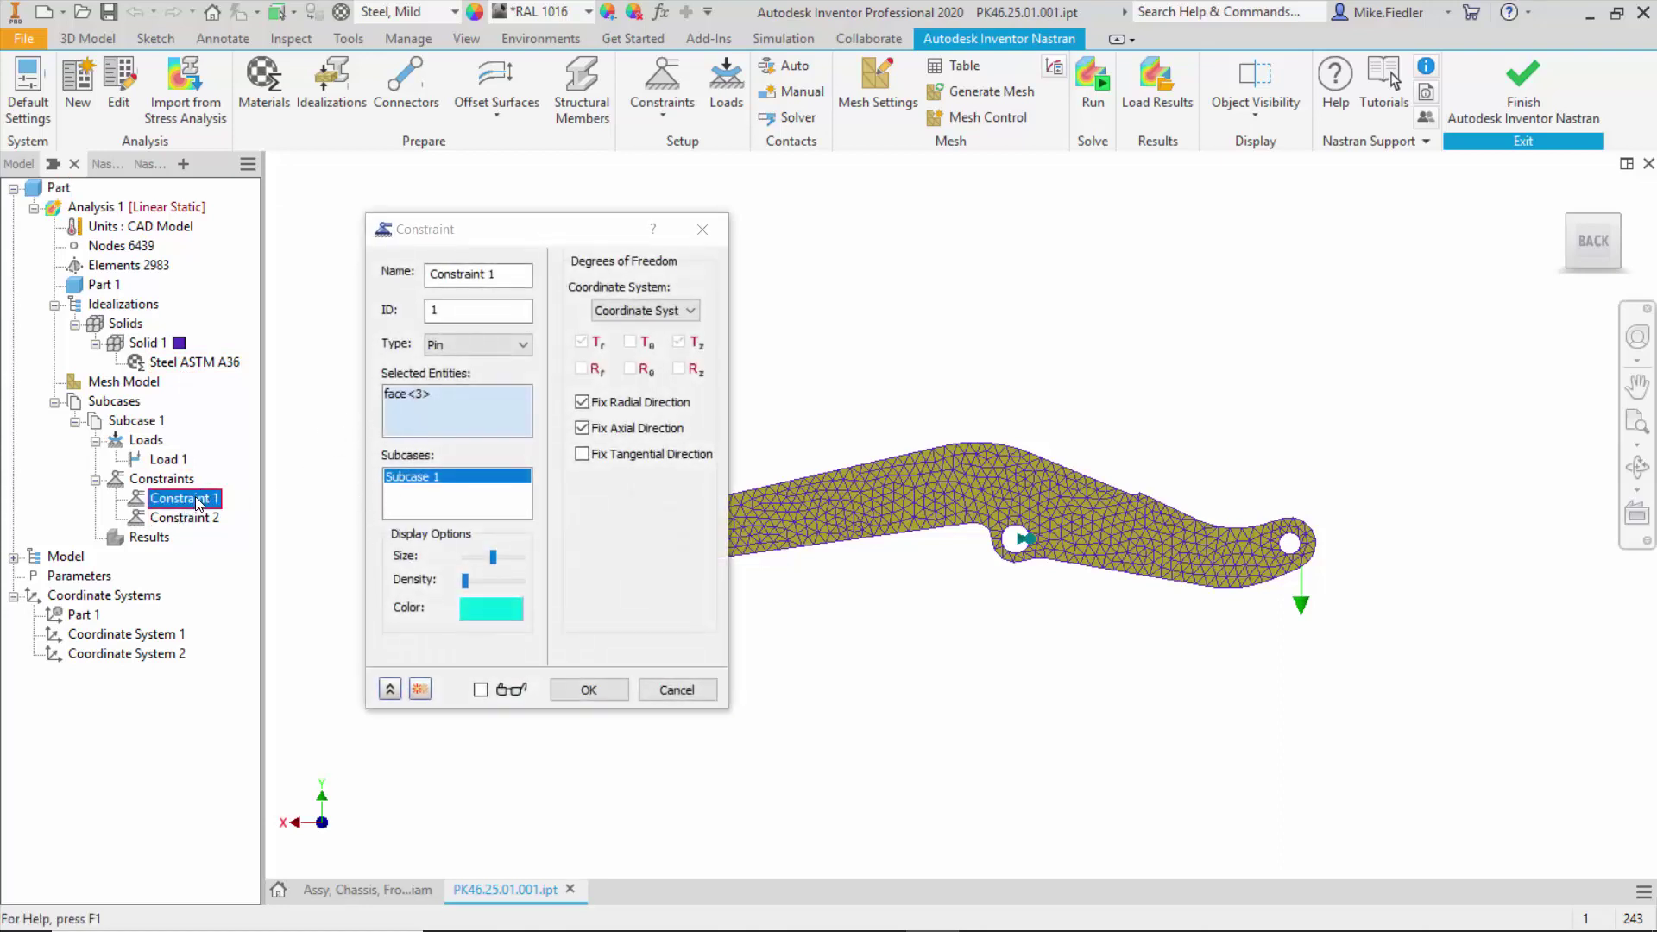
left_click(653, 690)
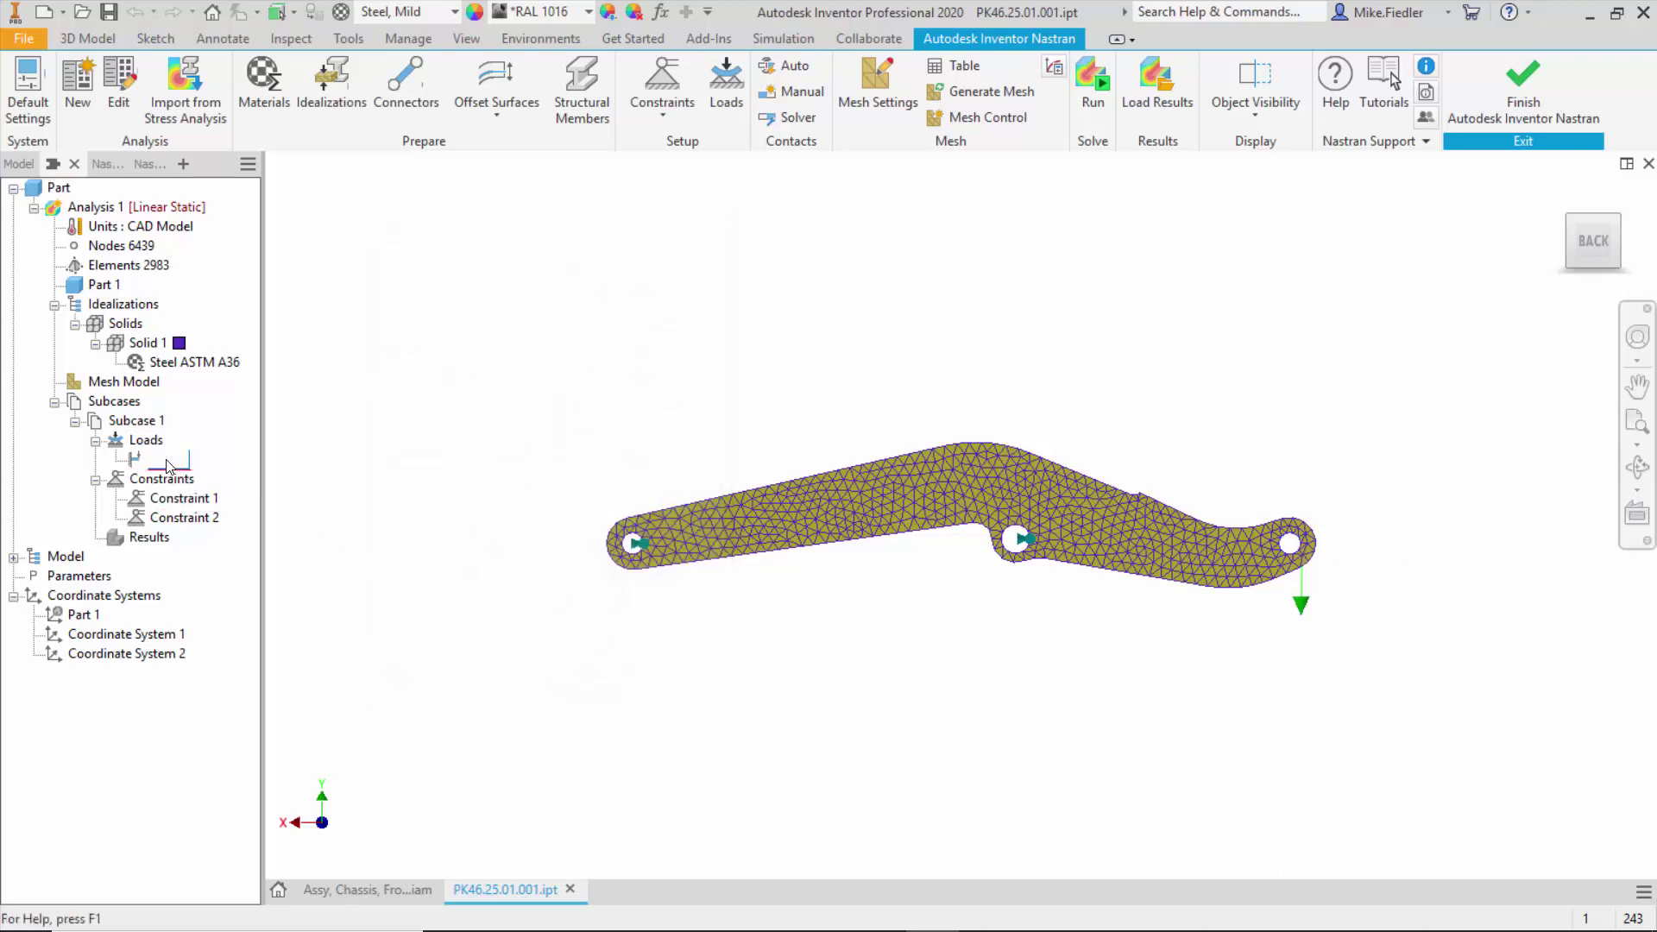
double_click(166, 460)
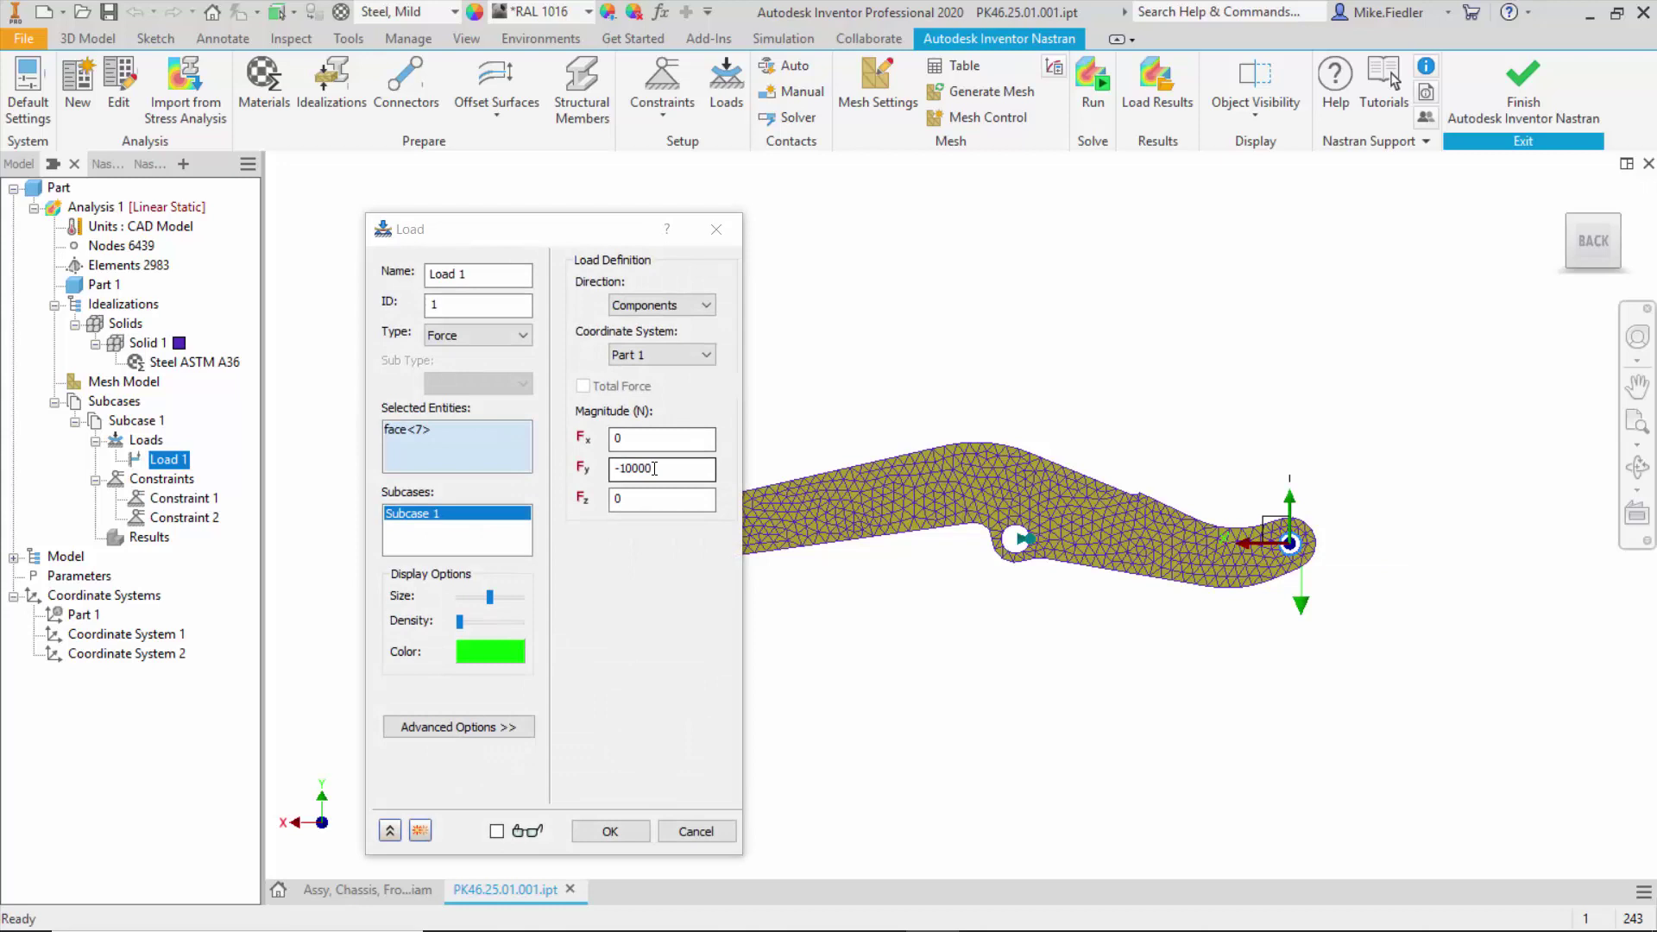
left_click(695, 831)
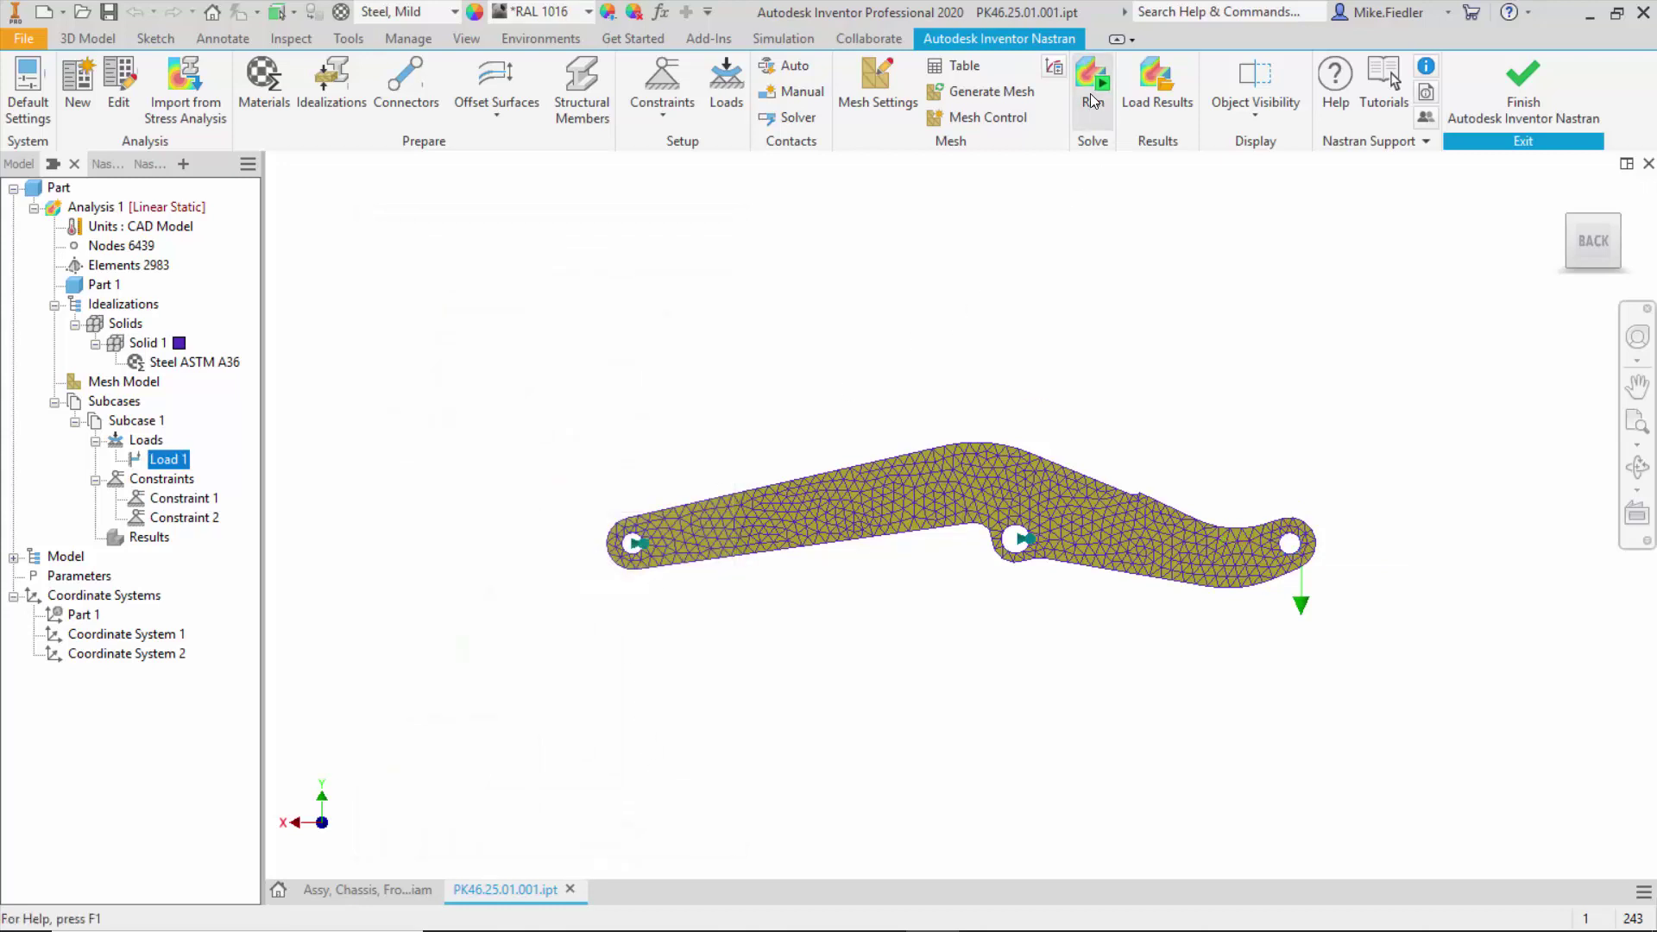
Solve the linear static analysis in Nastran, giving a 14.79 MPa peak von Mises stress.
left_click(1092, 102)
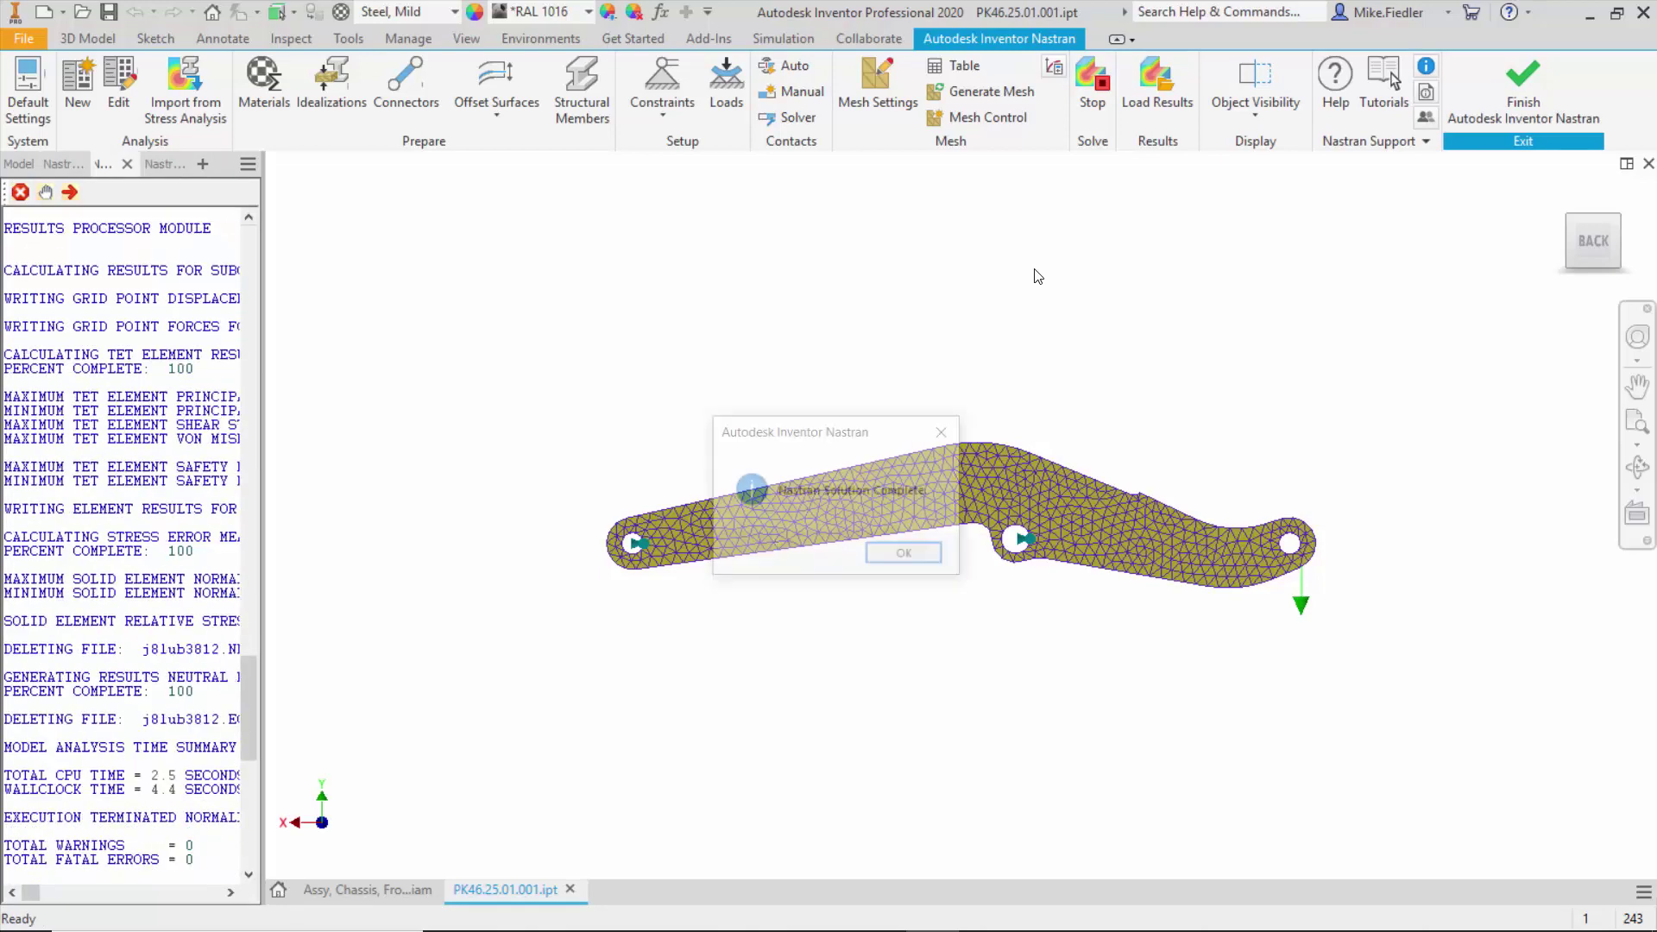
left_click(894, 559)
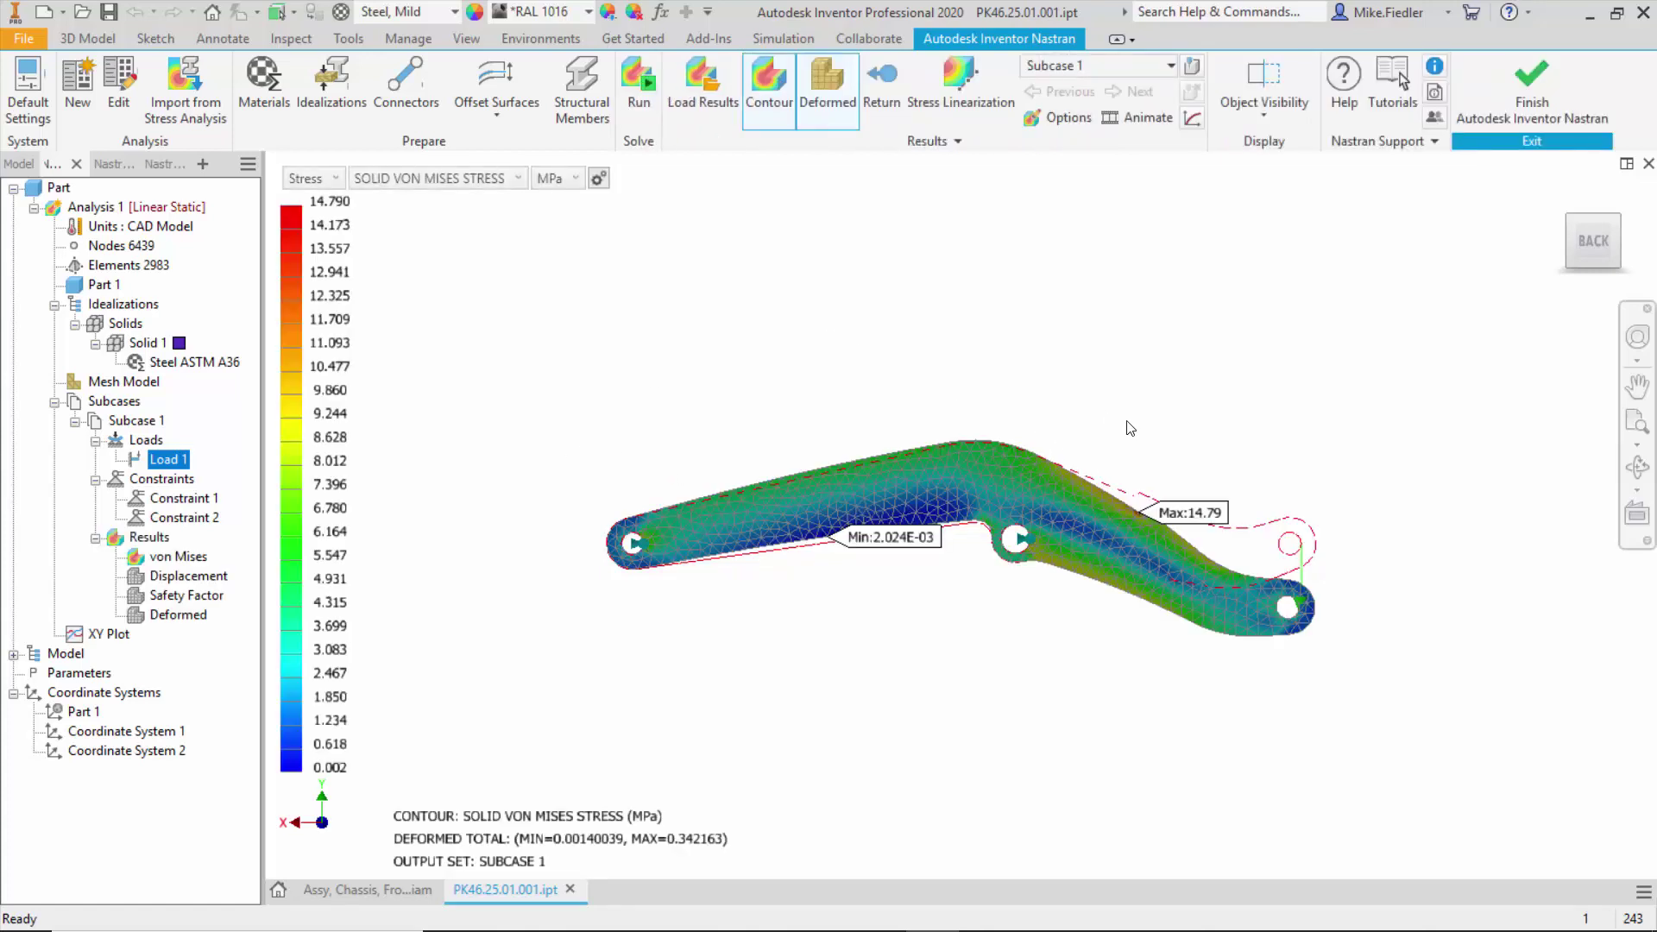
Orbit the deformed arm and show the stress results in psi.
left_click_drag(1123, 485, 1043, 521)
key("Escape")
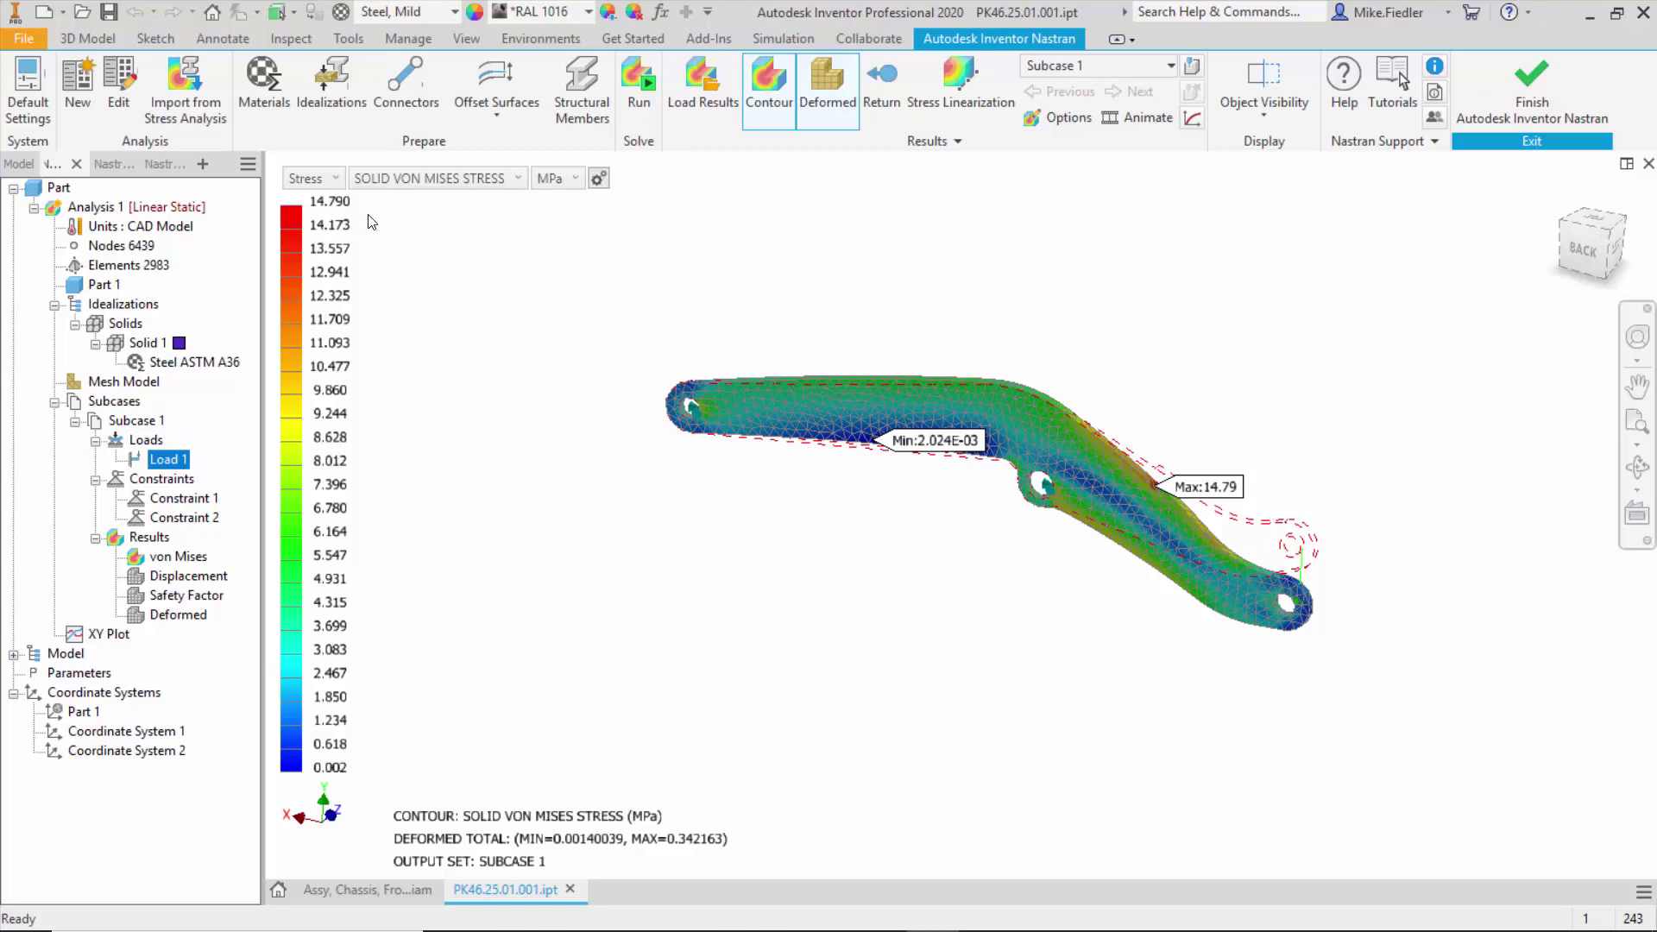
left_click(563, 183)
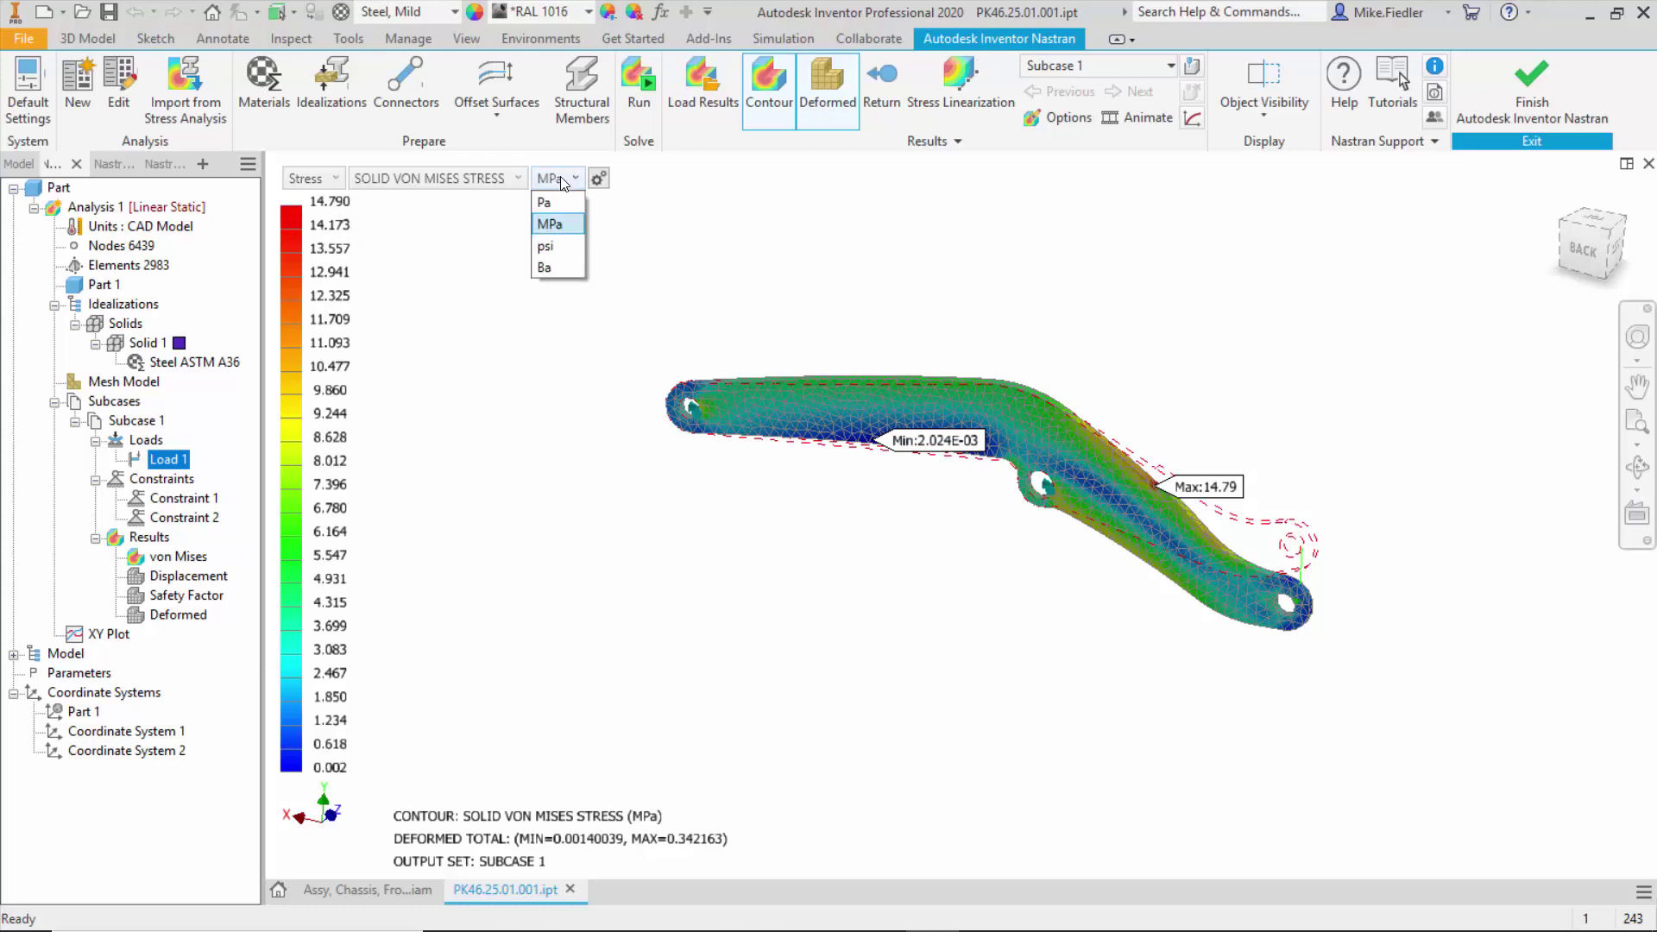
left_click(557, 247)
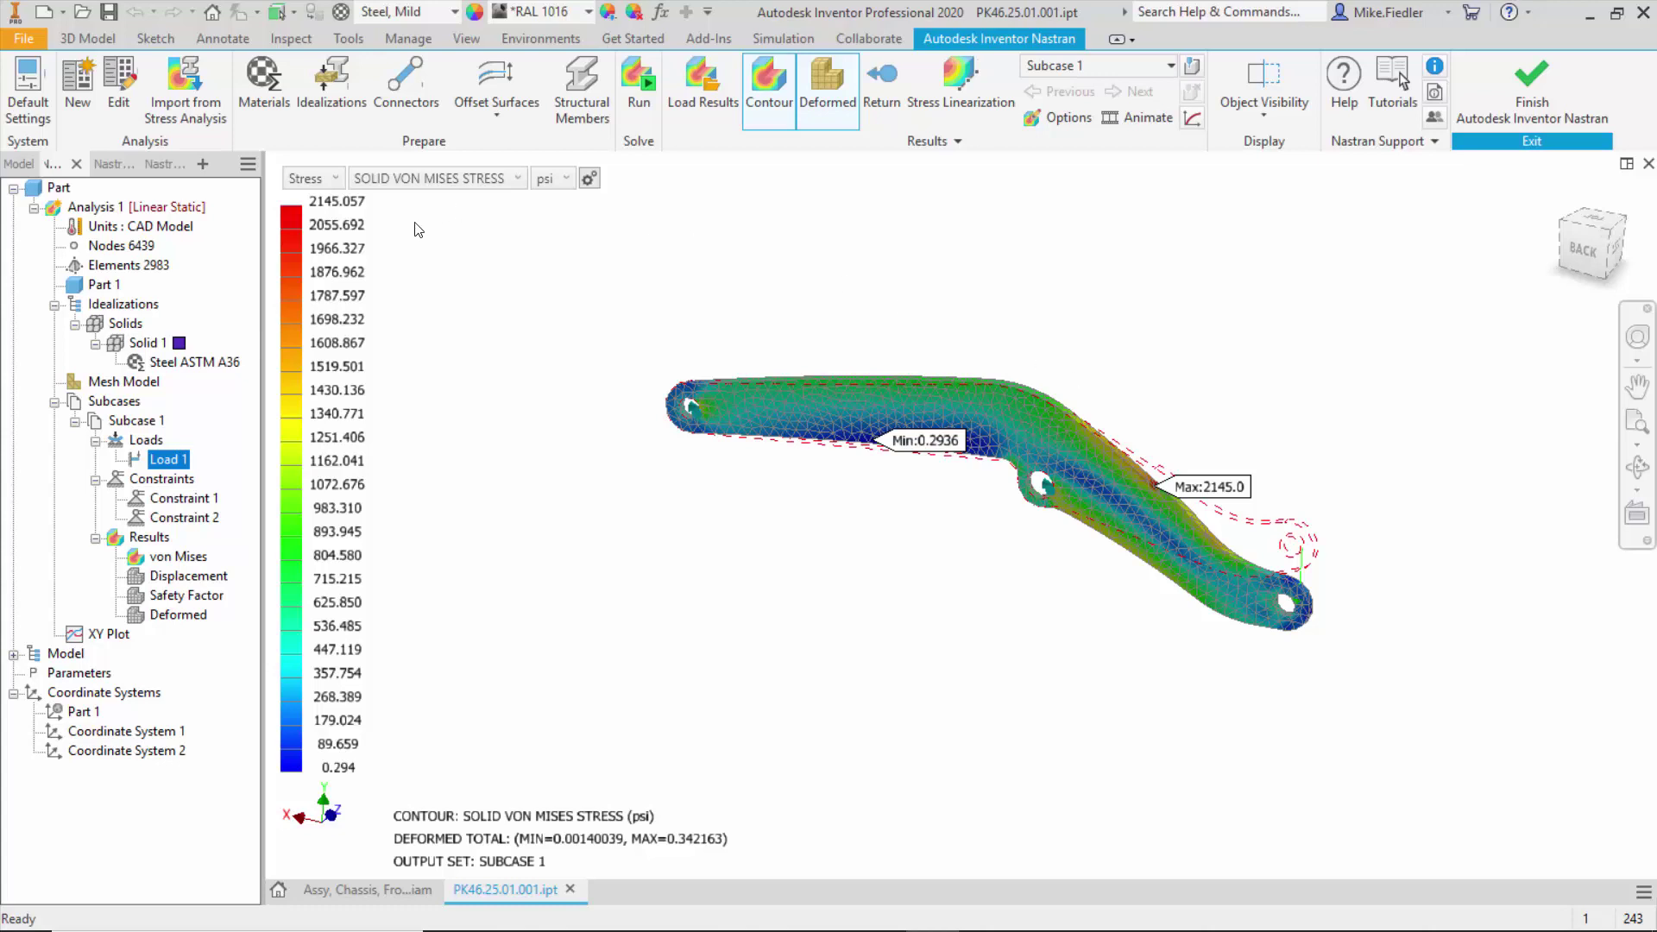
Show the displacement results in inches, then exit the results display.
left_click(329, 183)
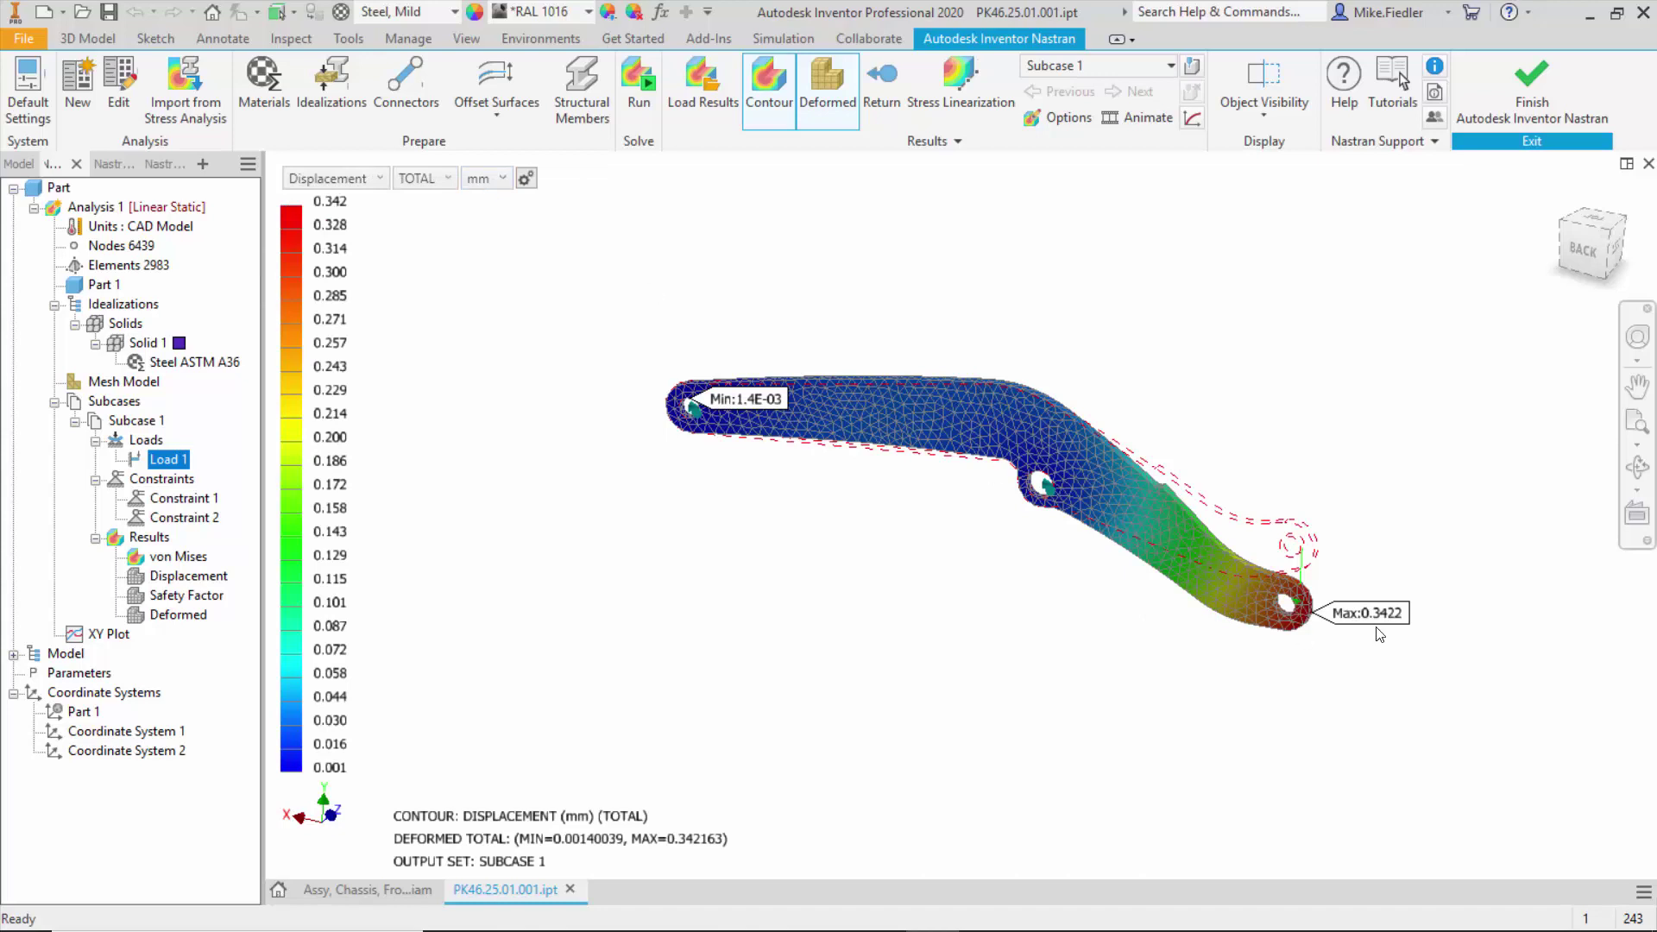
left_click(503, 180)
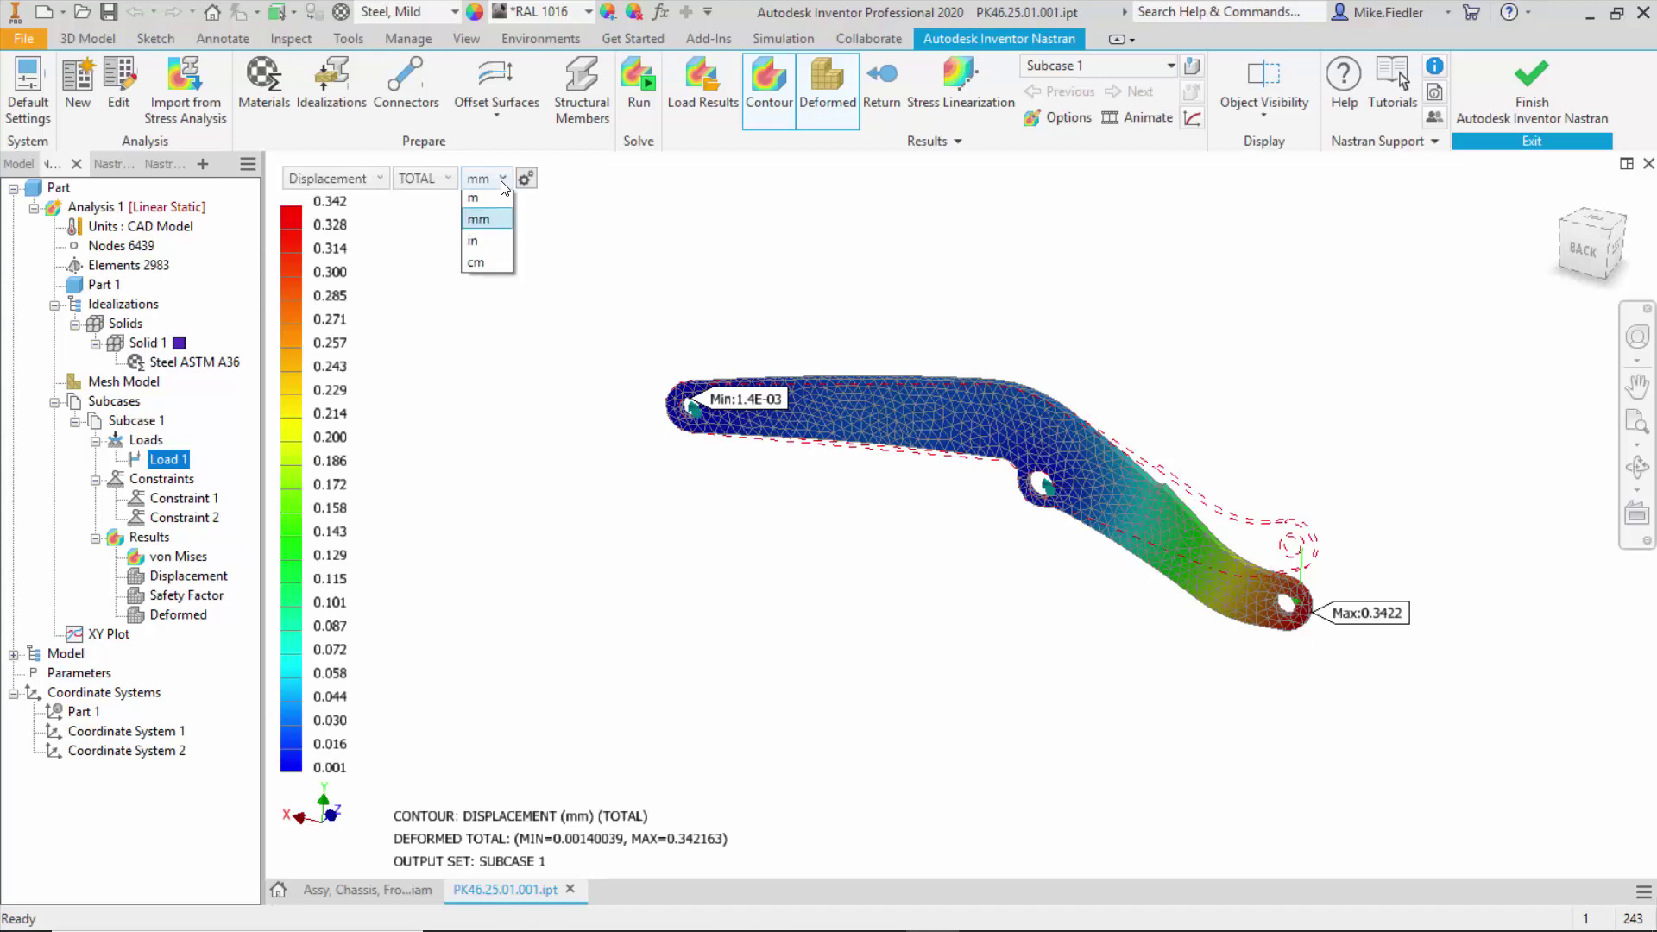
left_click(491, 246)
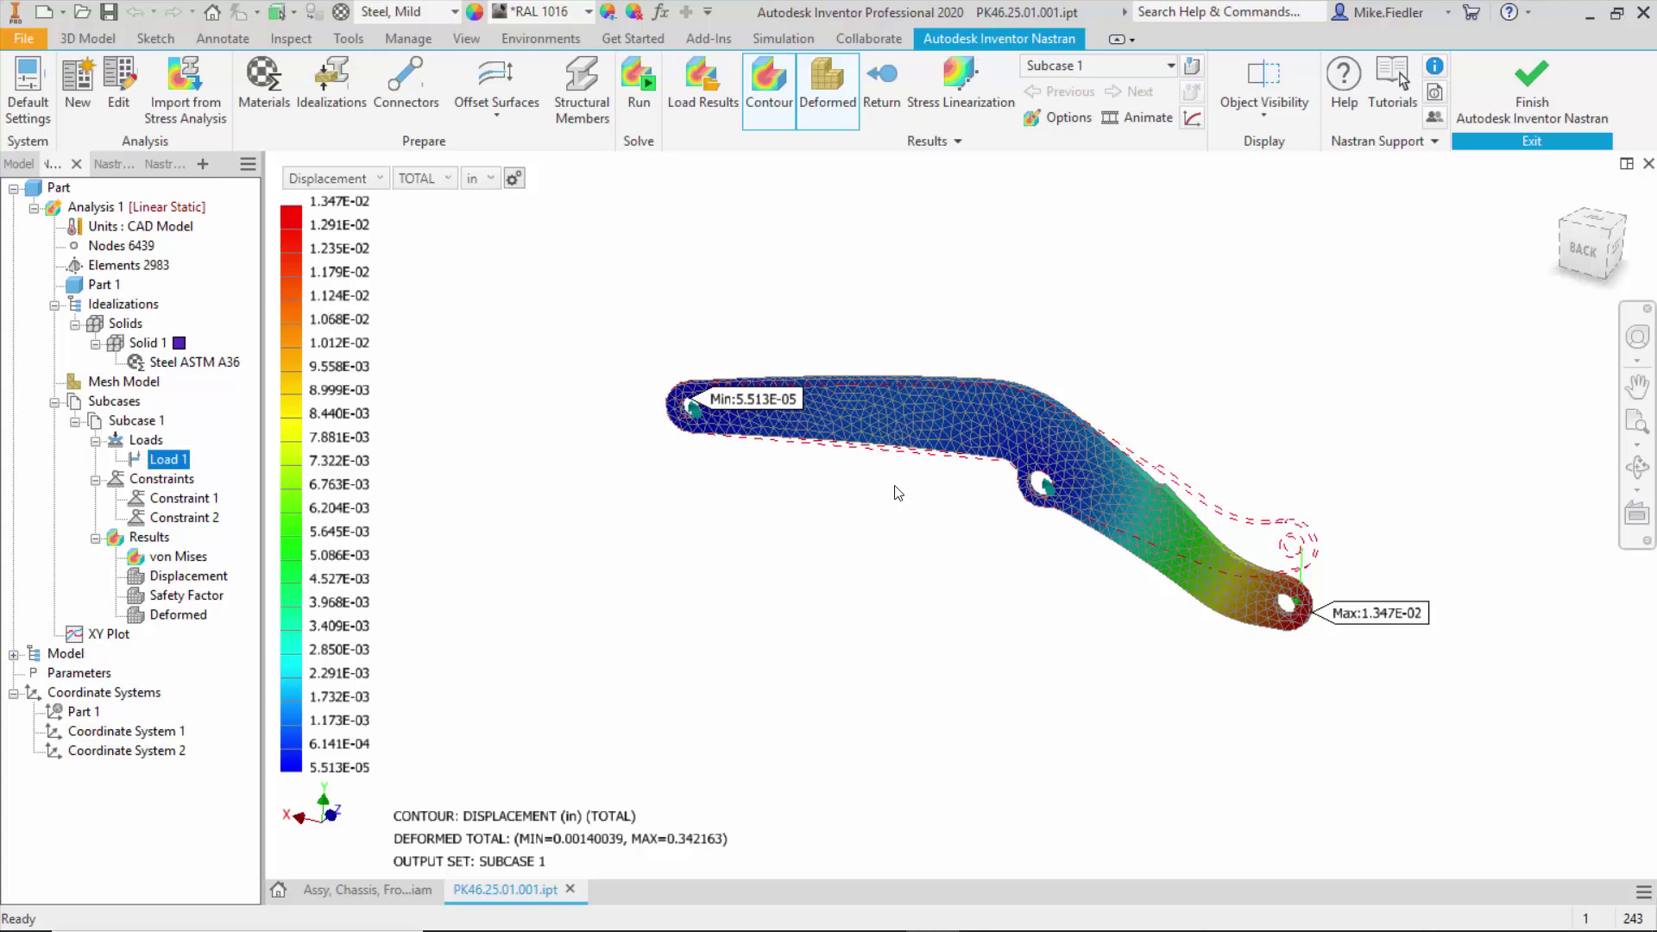
left_click(881, 86)
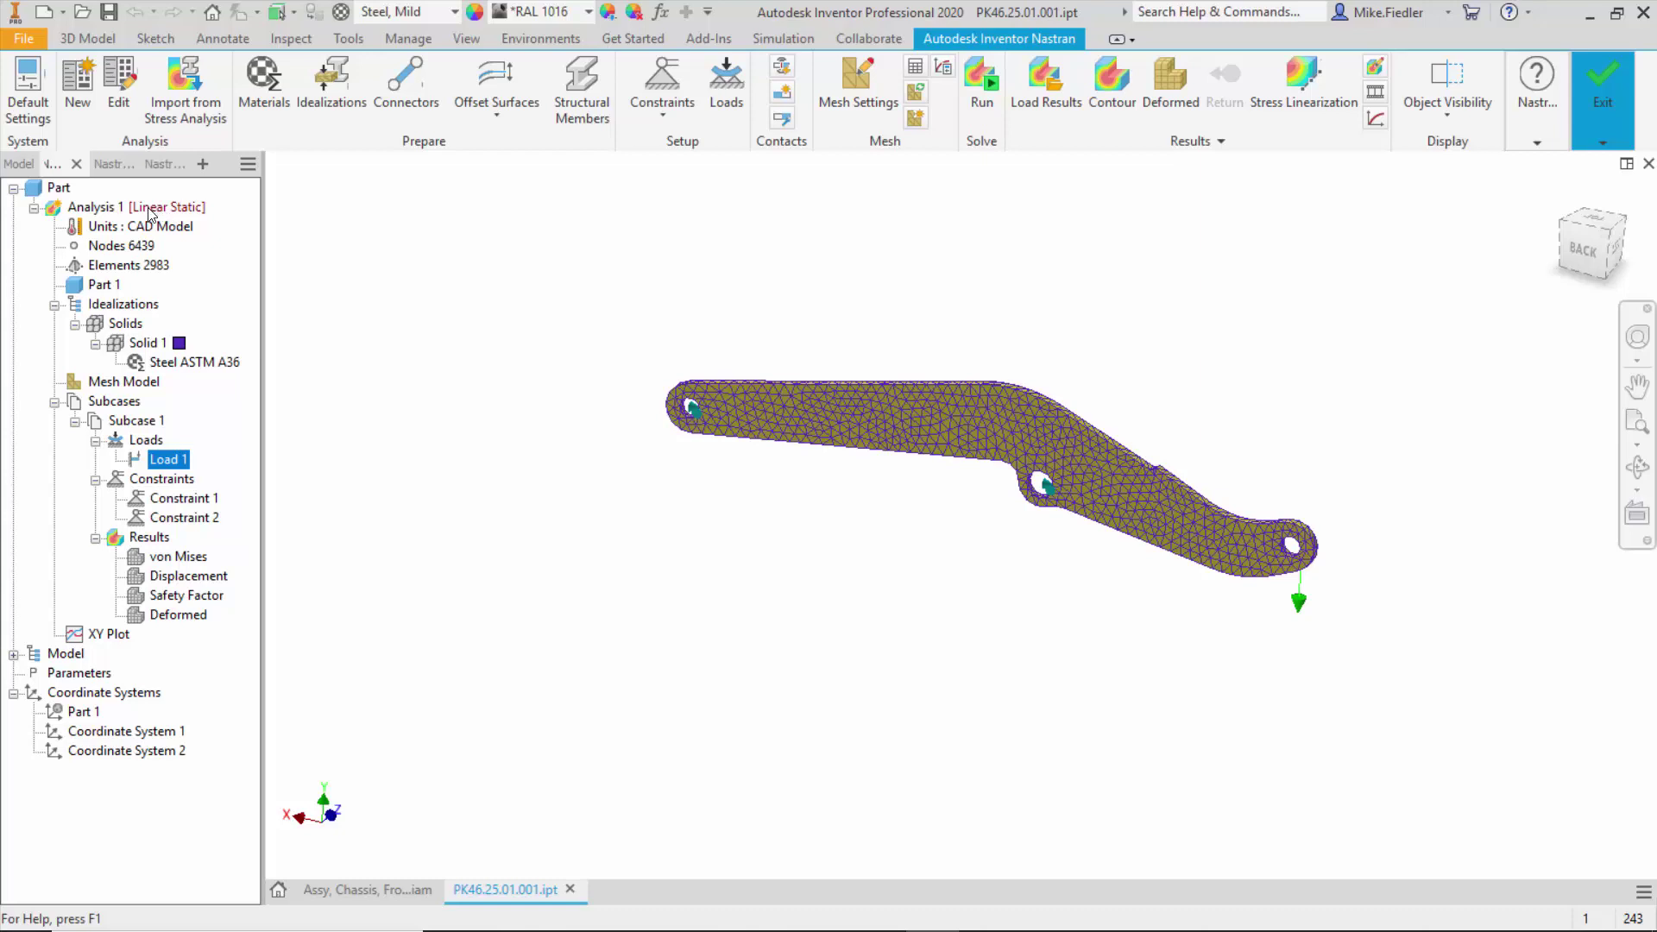
Duplicate Analysis 1 and rename the copy 'Analysis 2 Nonlin'.
right_click(92, 211)
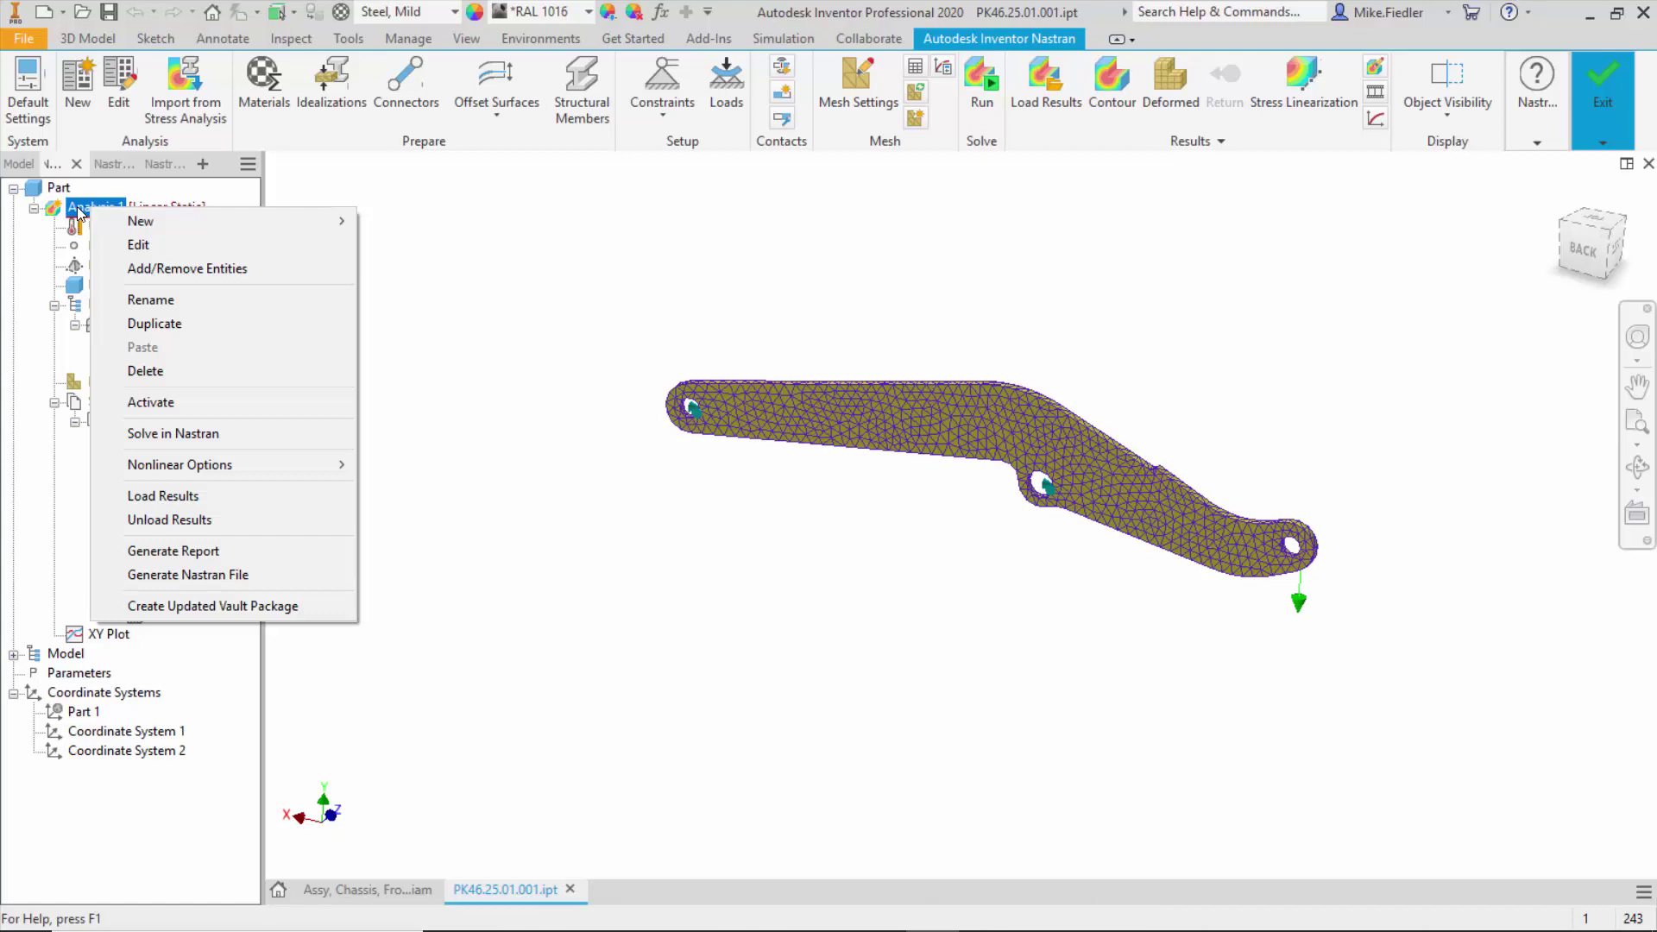
left_click(159, 324)
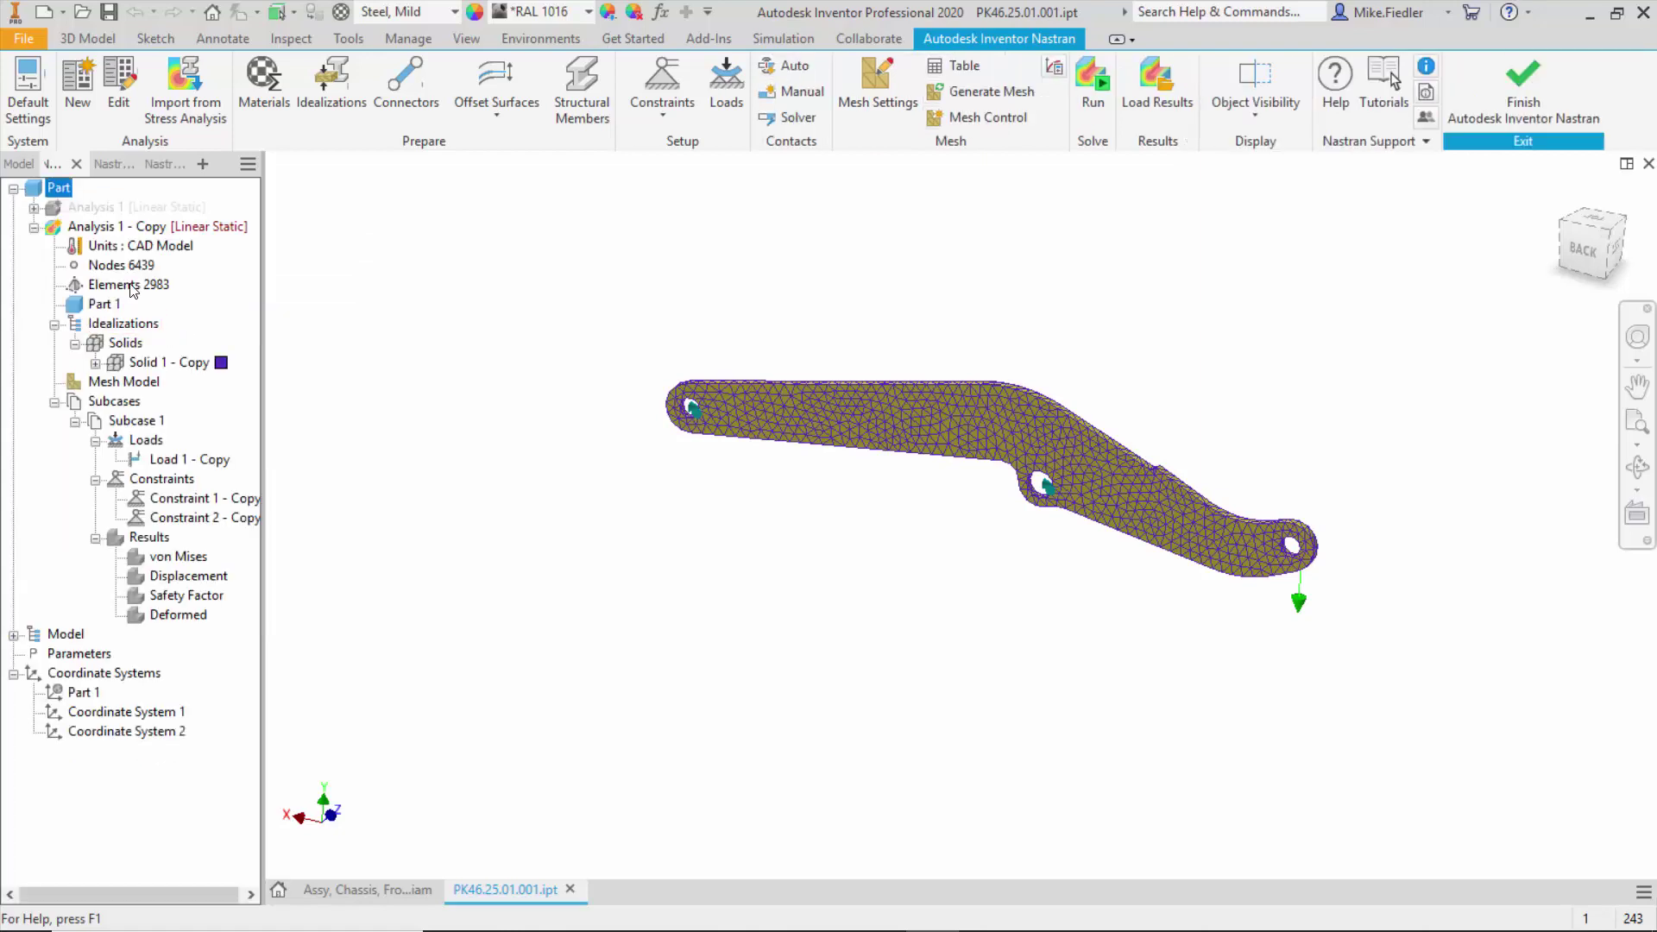
right_click(139, 226)
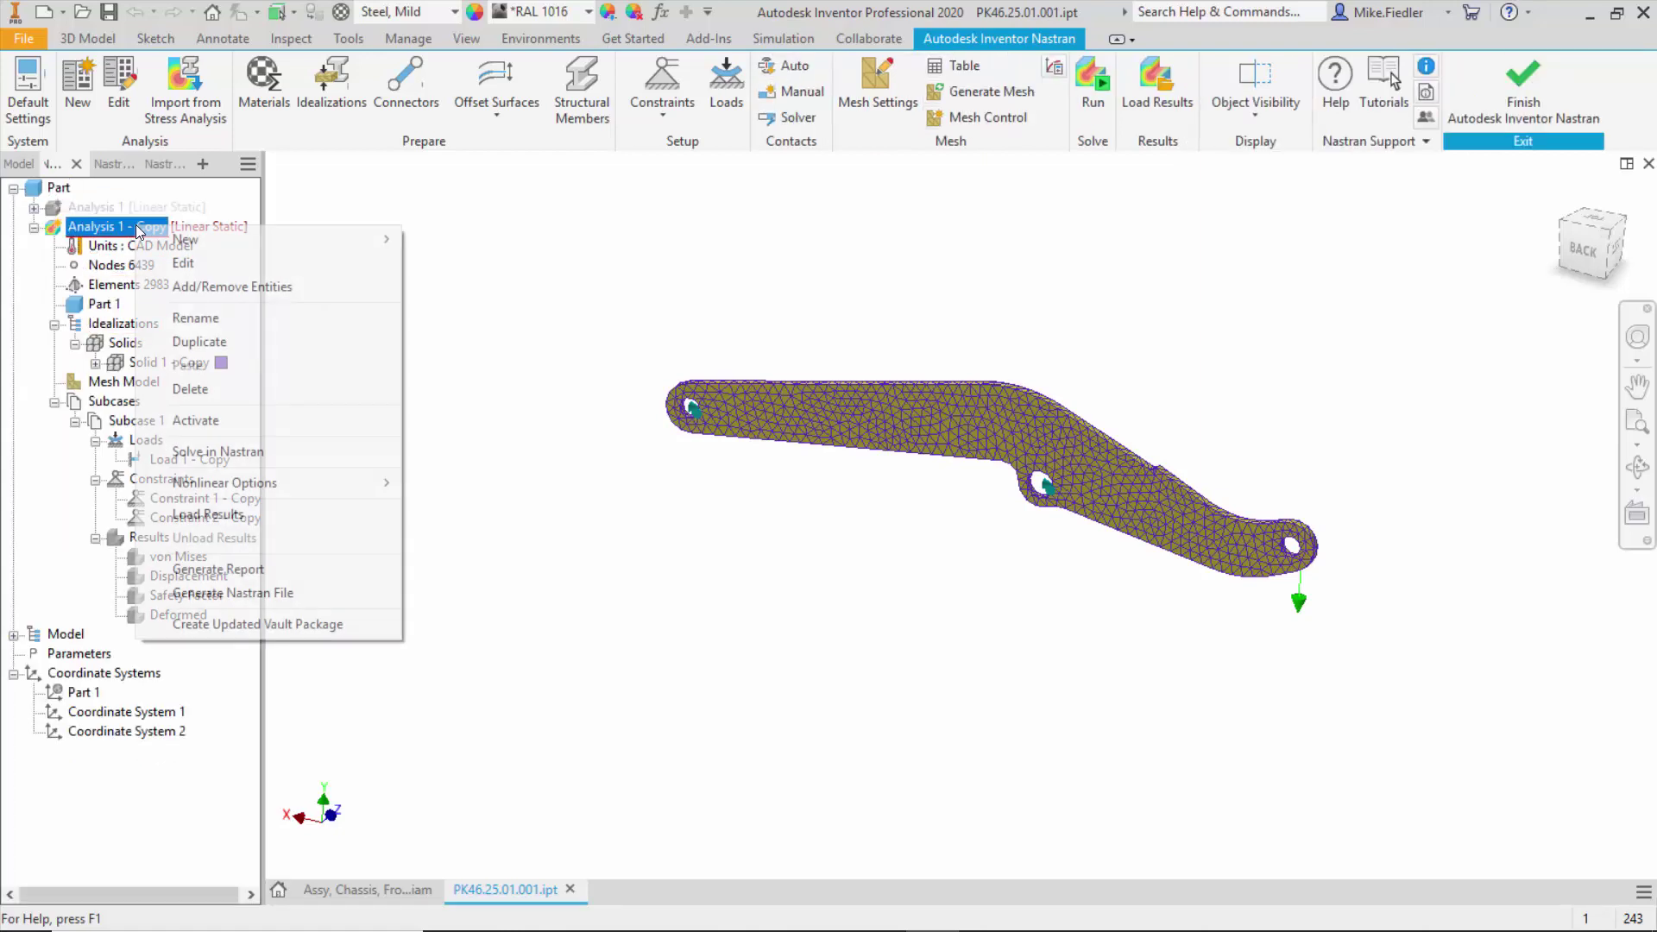
left_click(217, 317)
type("An")
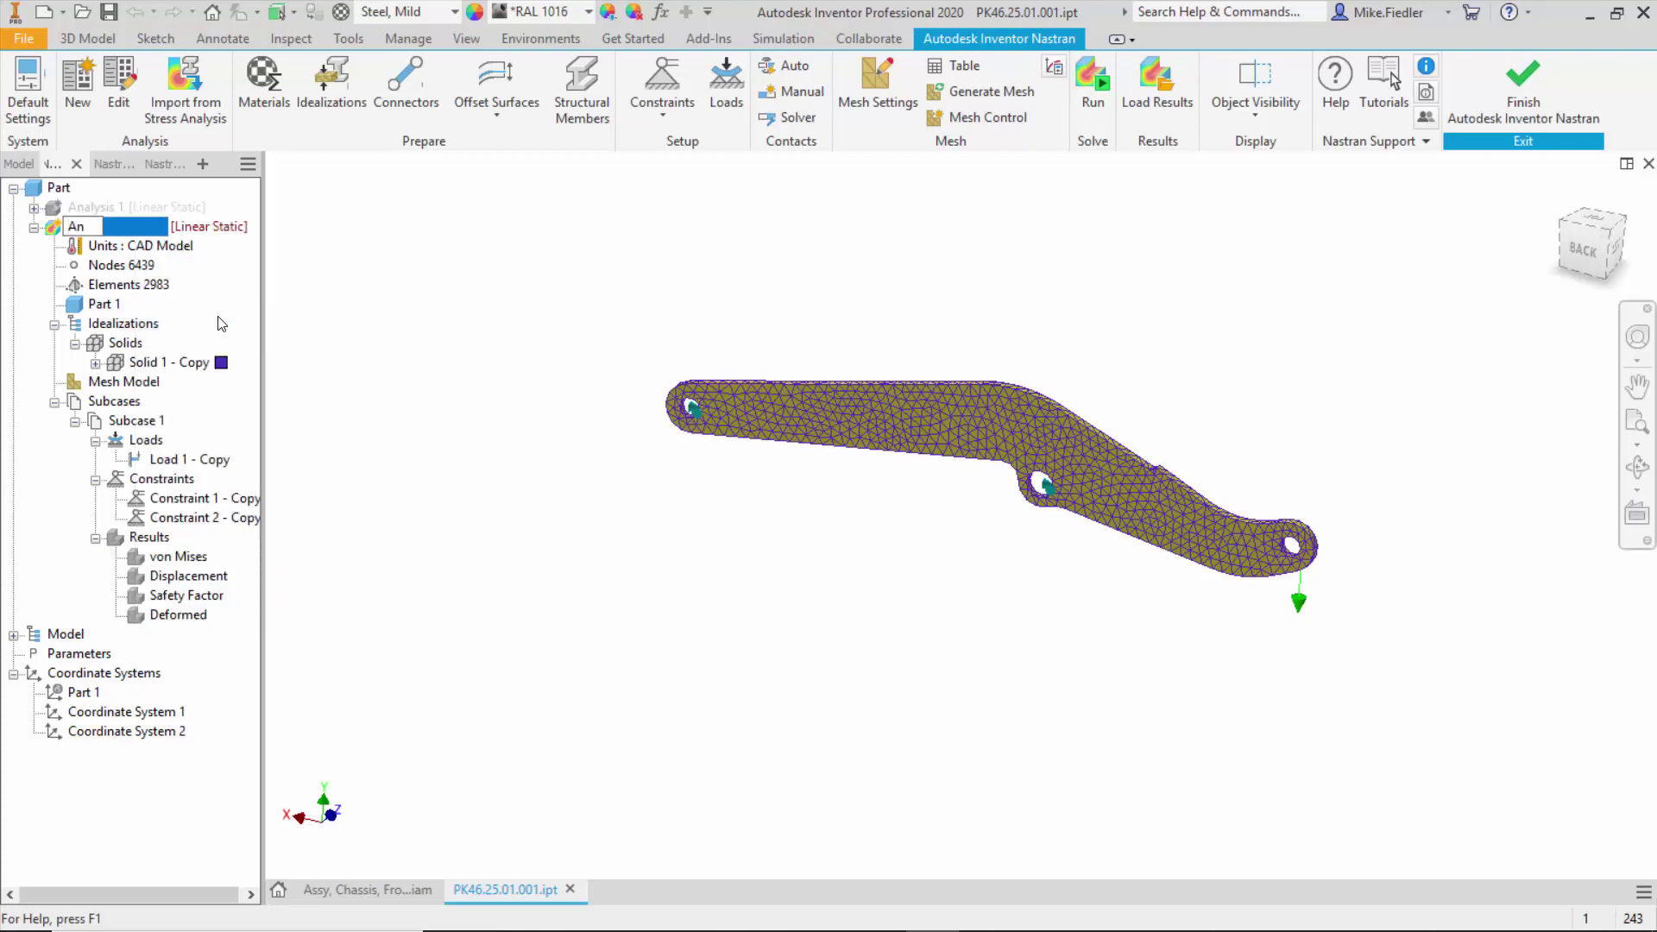
type("alysis 2 Nonlin")
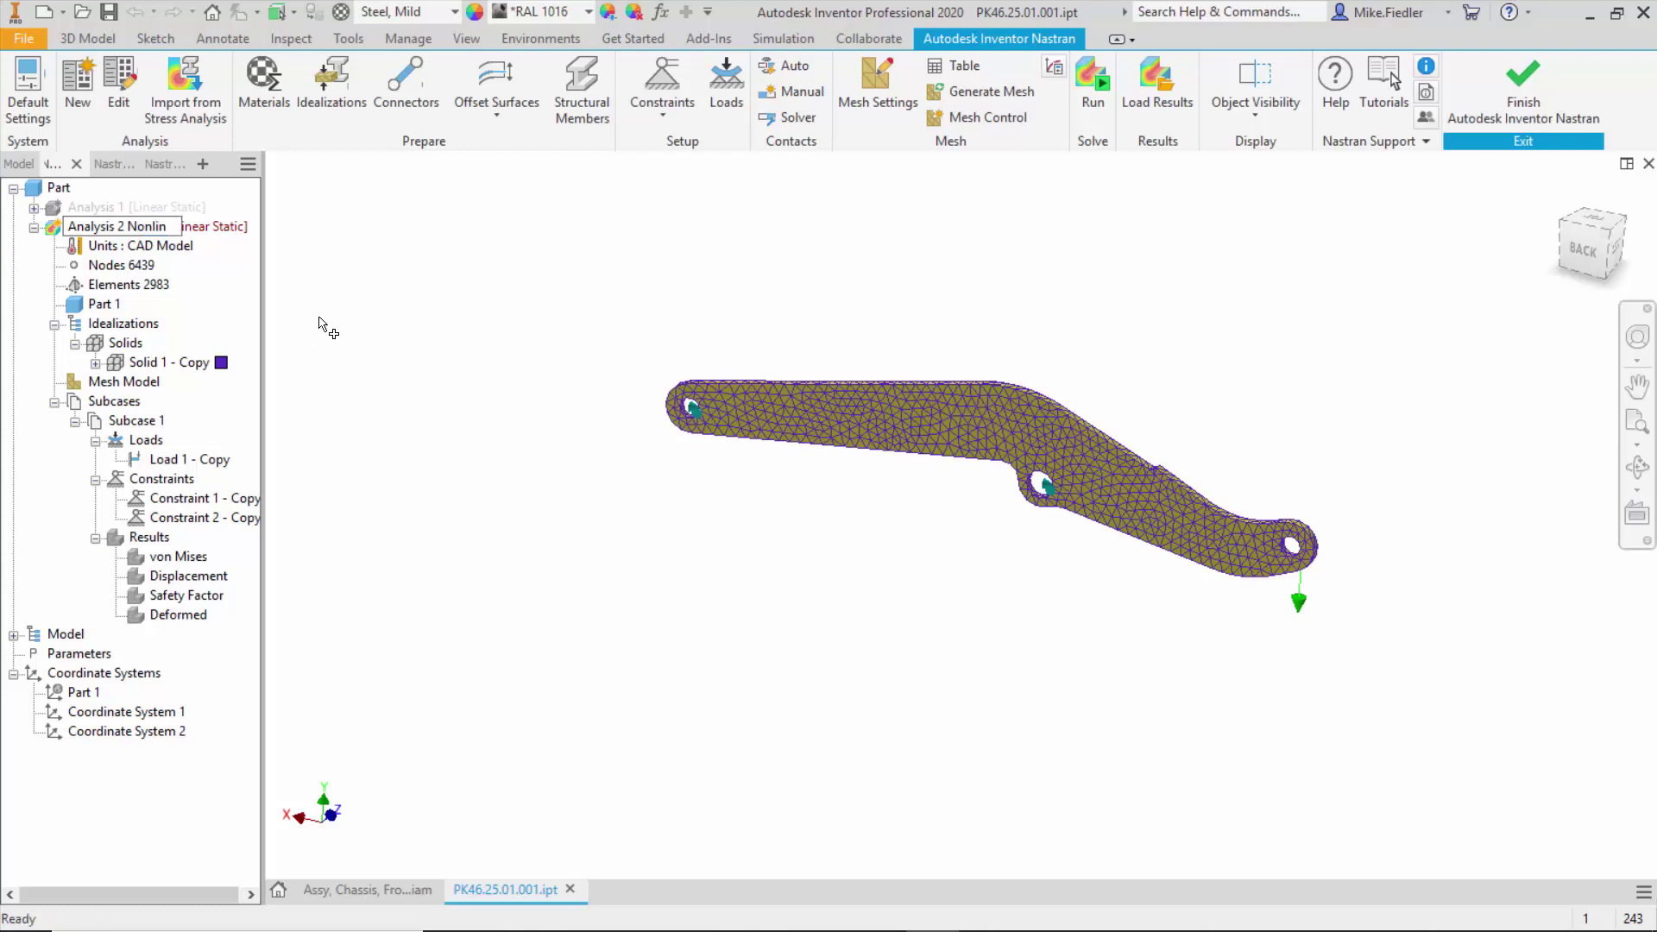
key("Return")
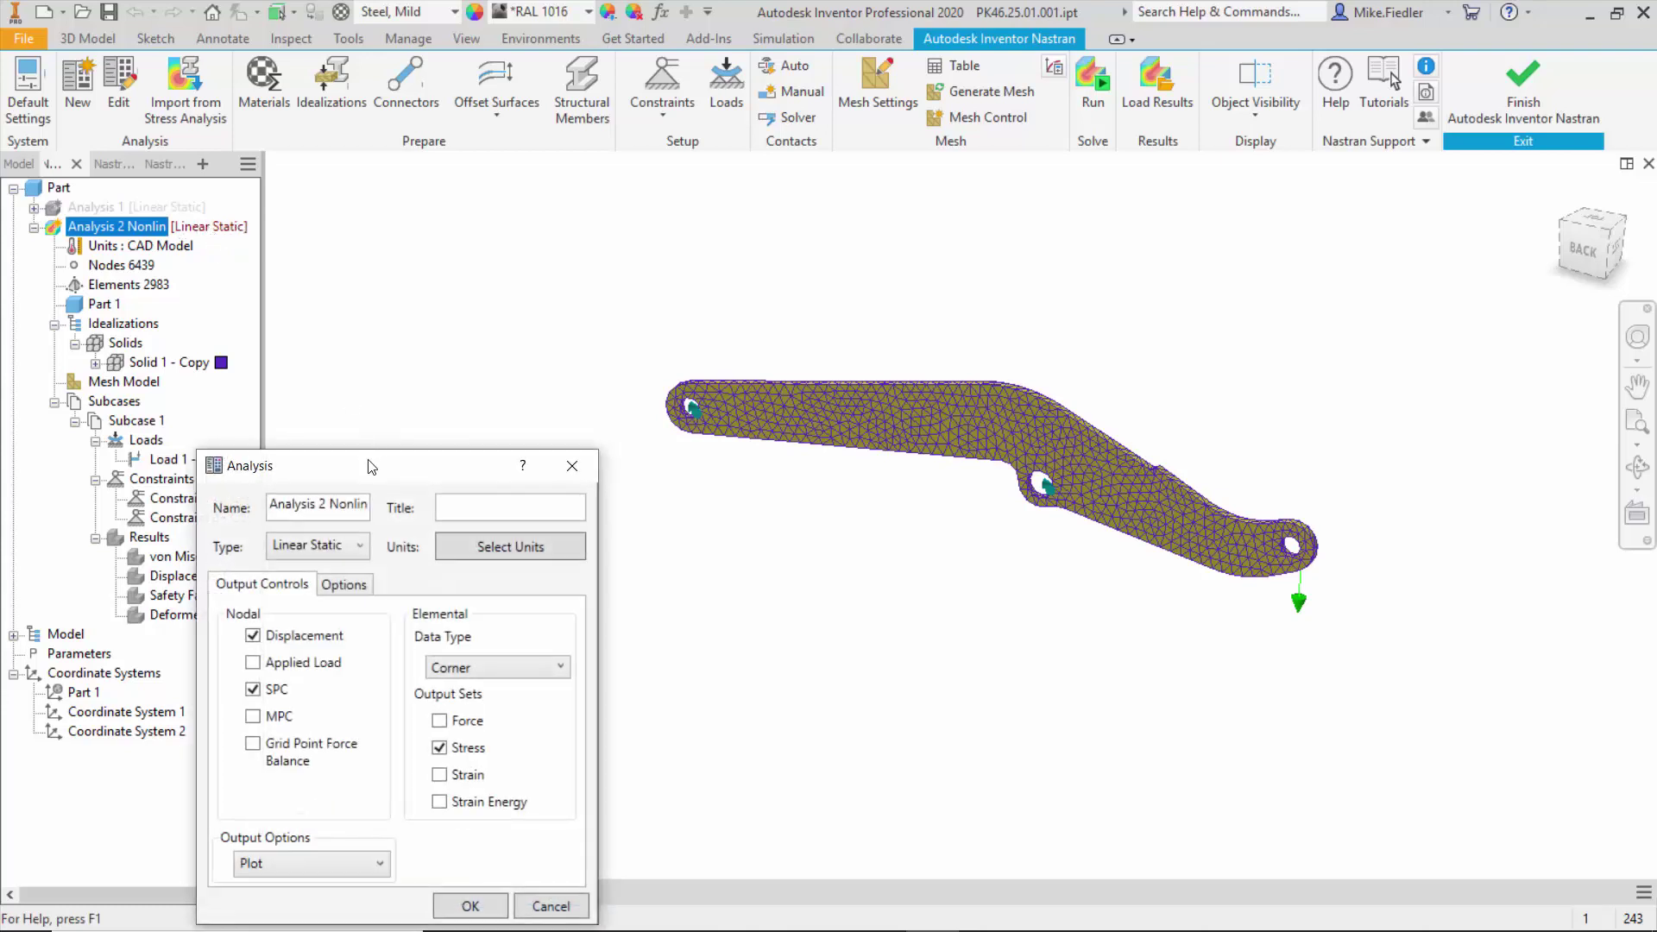
Set Analysis 2 Nonlin's type to Nonlinear Static with Large Displacements on.
left_click_drag(369, 474, 415, 219)
left_click(388, 294)
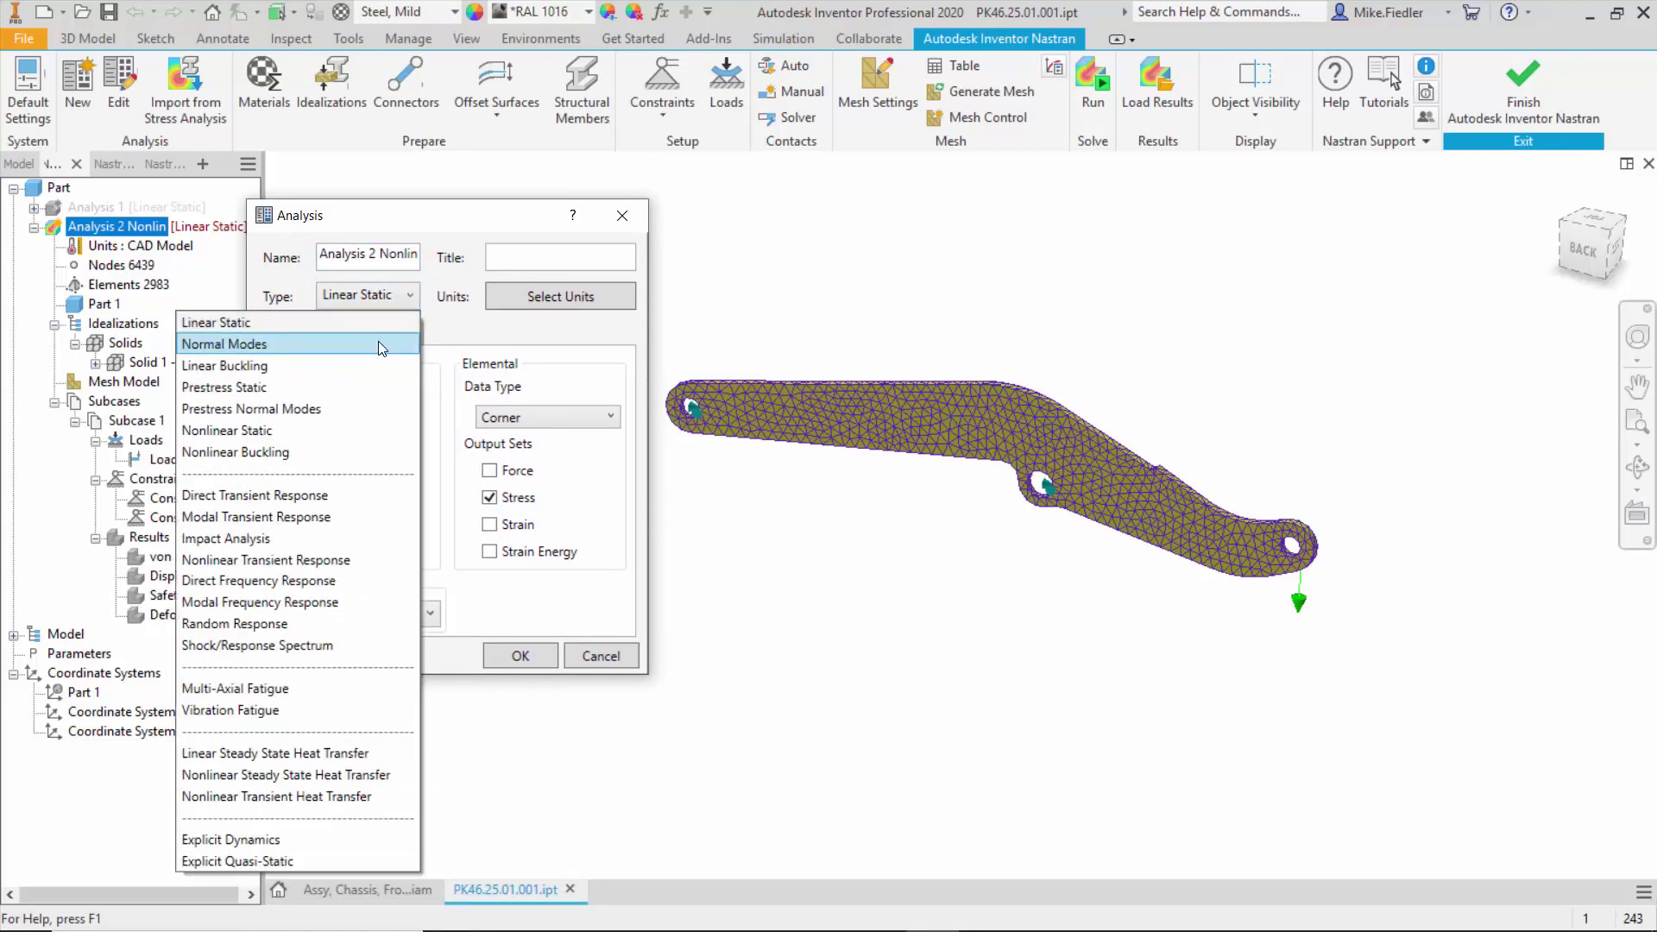
left_click(354, 428)
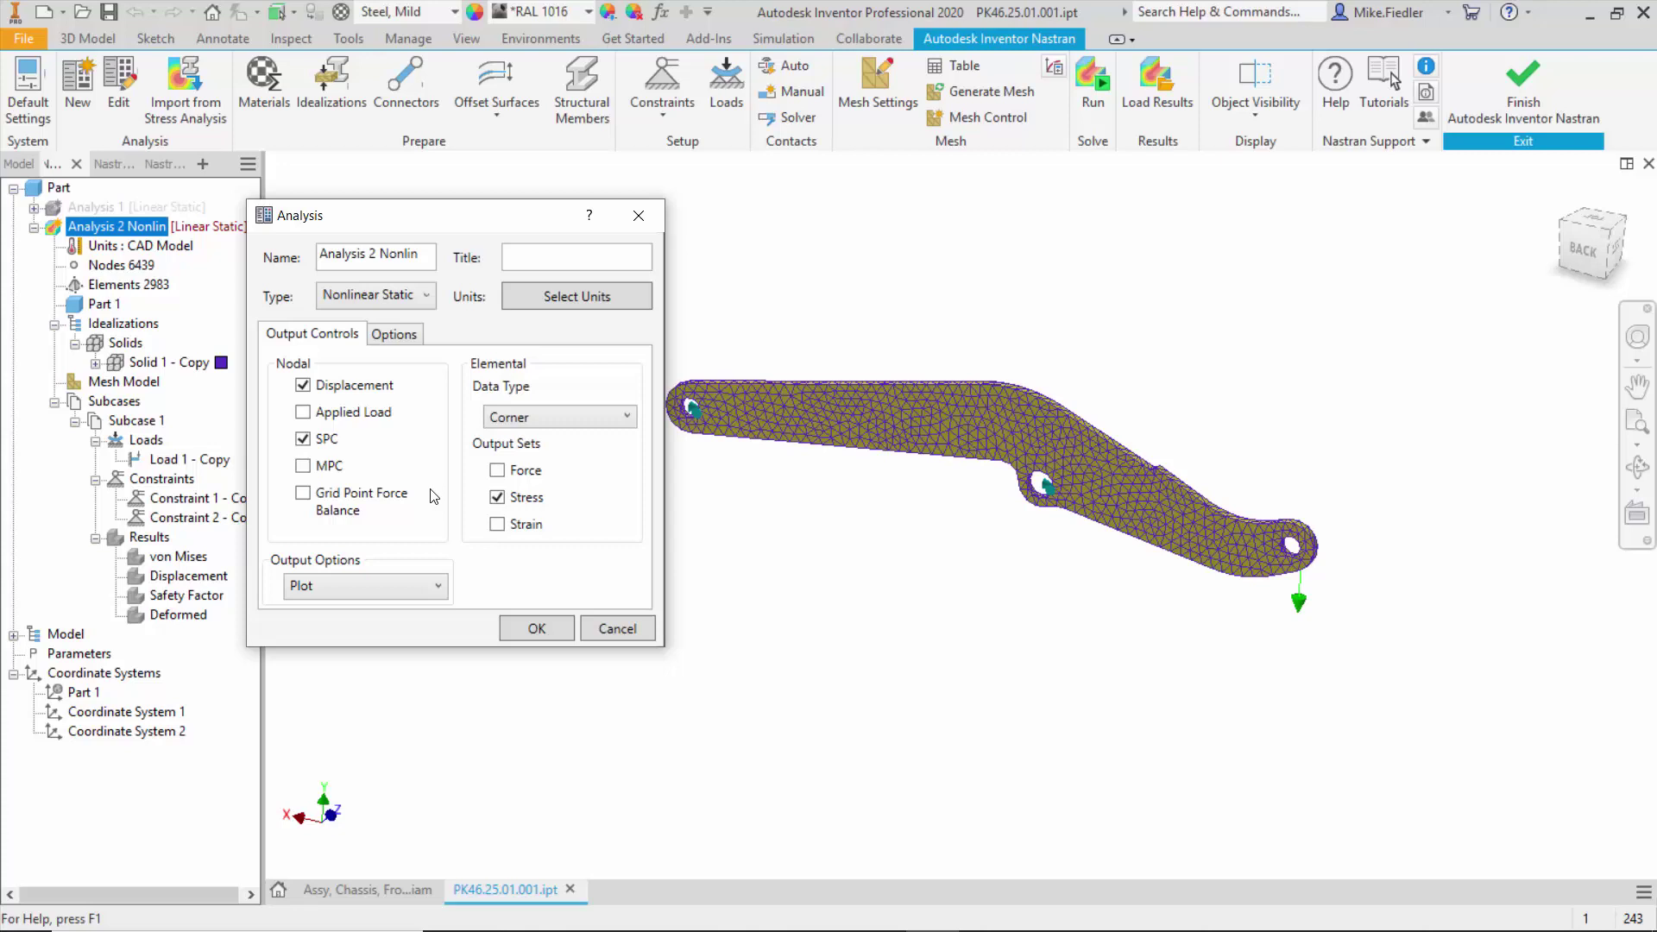
left_click(401, 341)
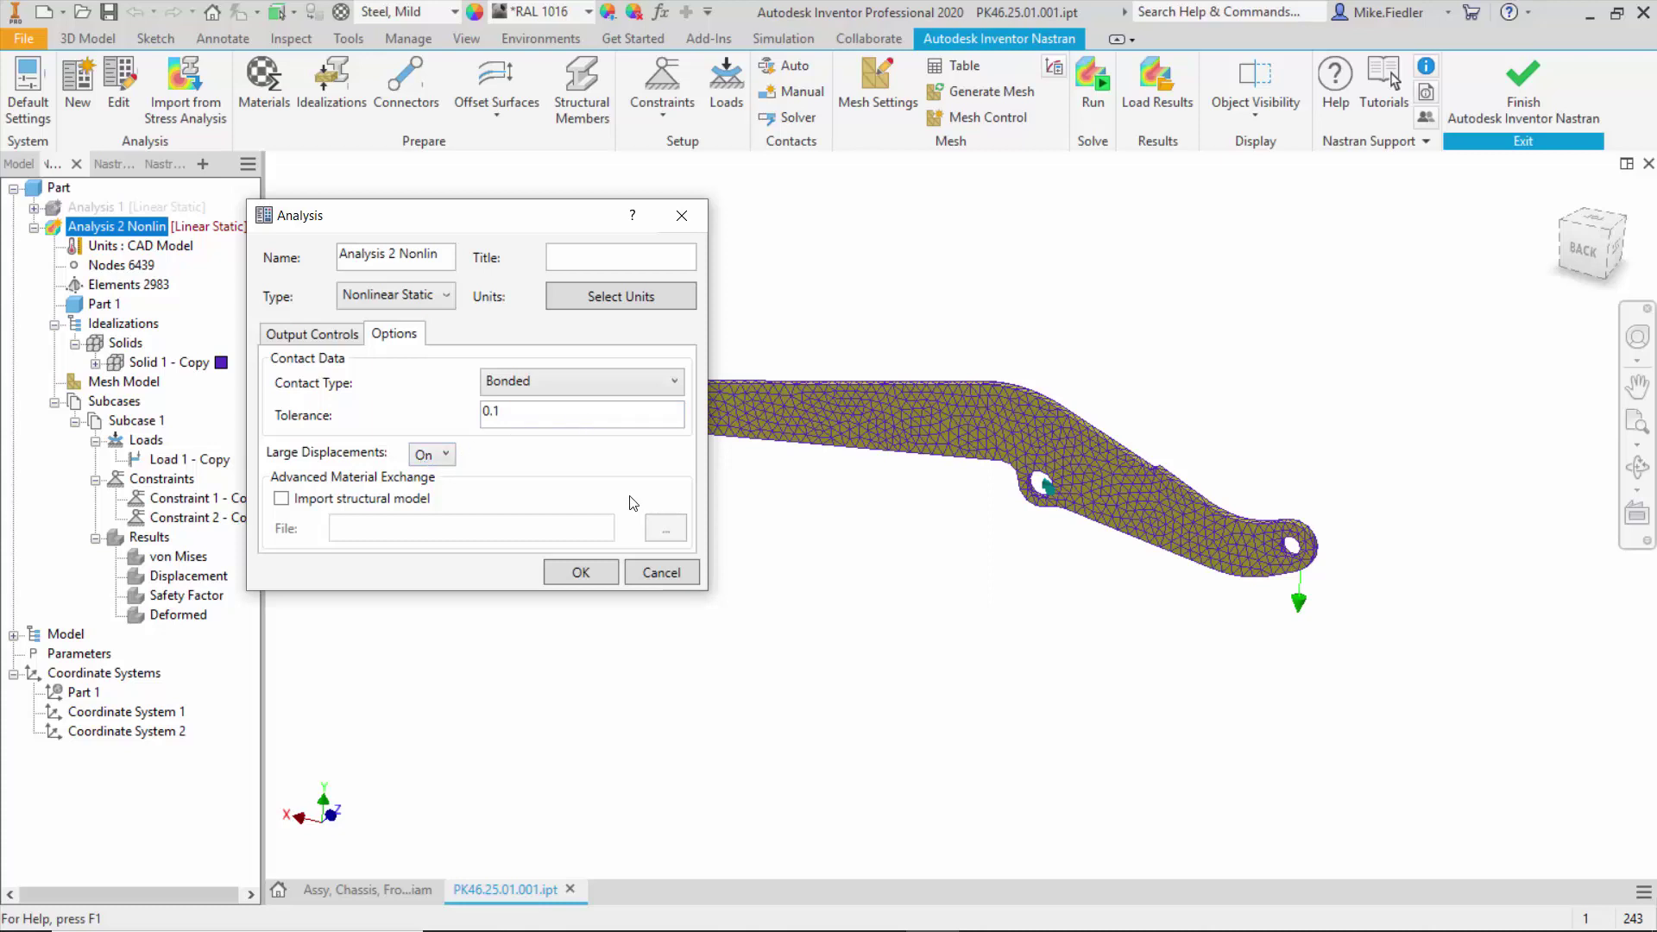
left_click(581, 573)
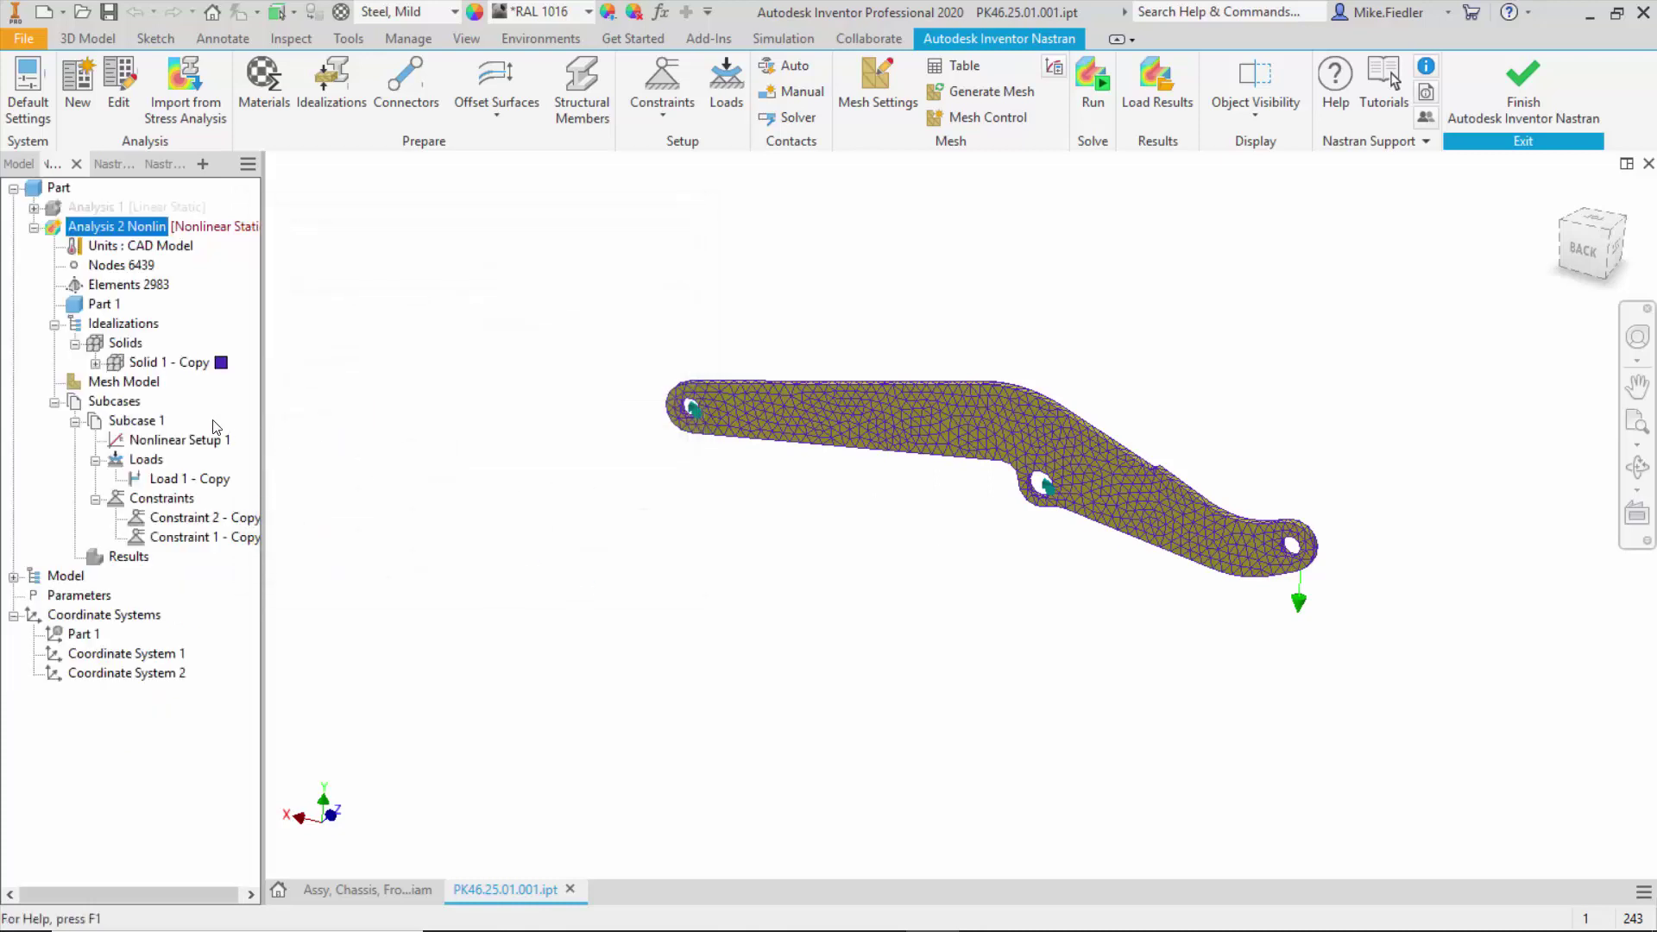
Make Steel ASTM A36 elasto-plastic bi-linear: tangent modulus 19996 MPa, initial yield 248.22 MPa.
left_click(95, 364)
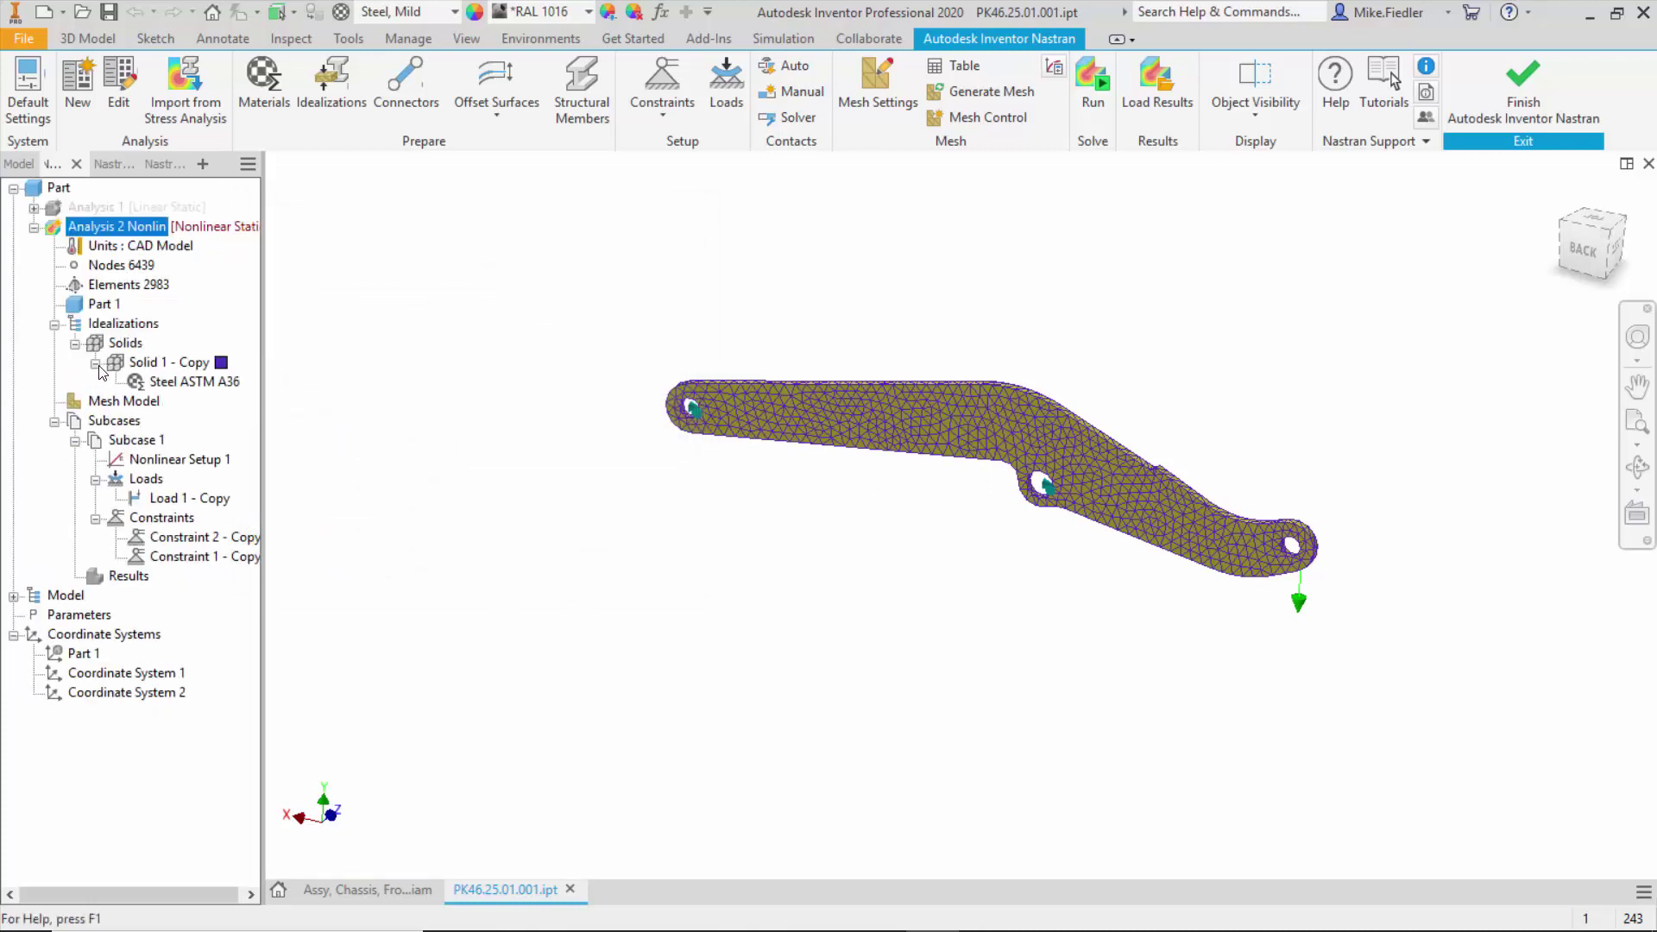
double_click(181, 390)
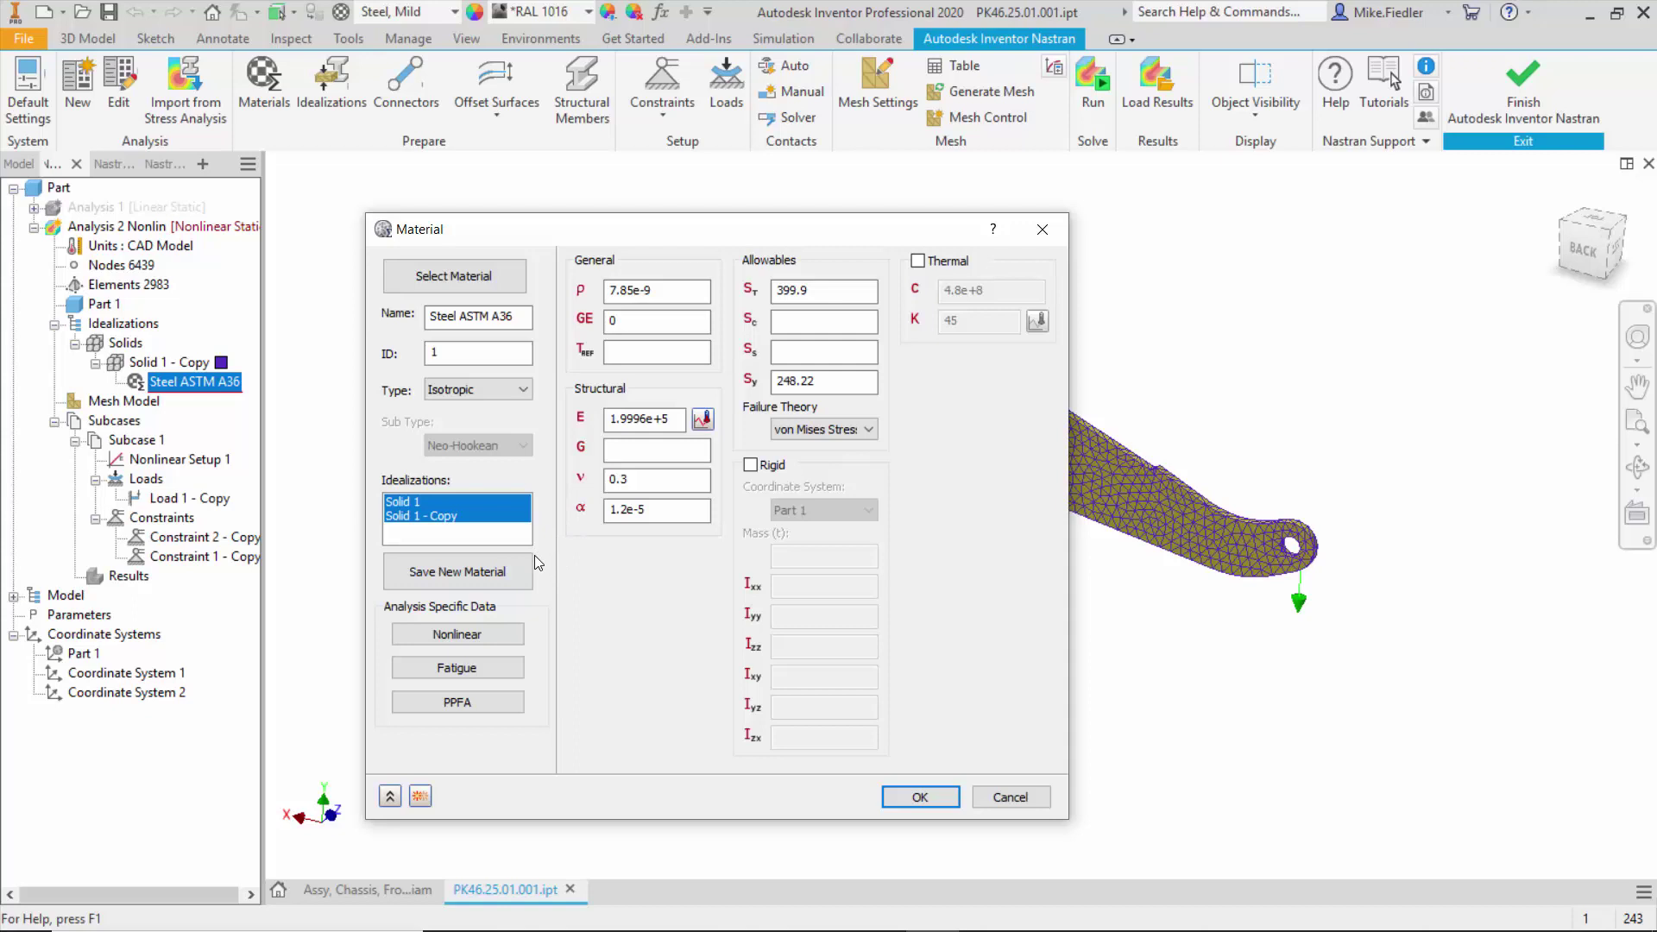
left_click(455, 632)
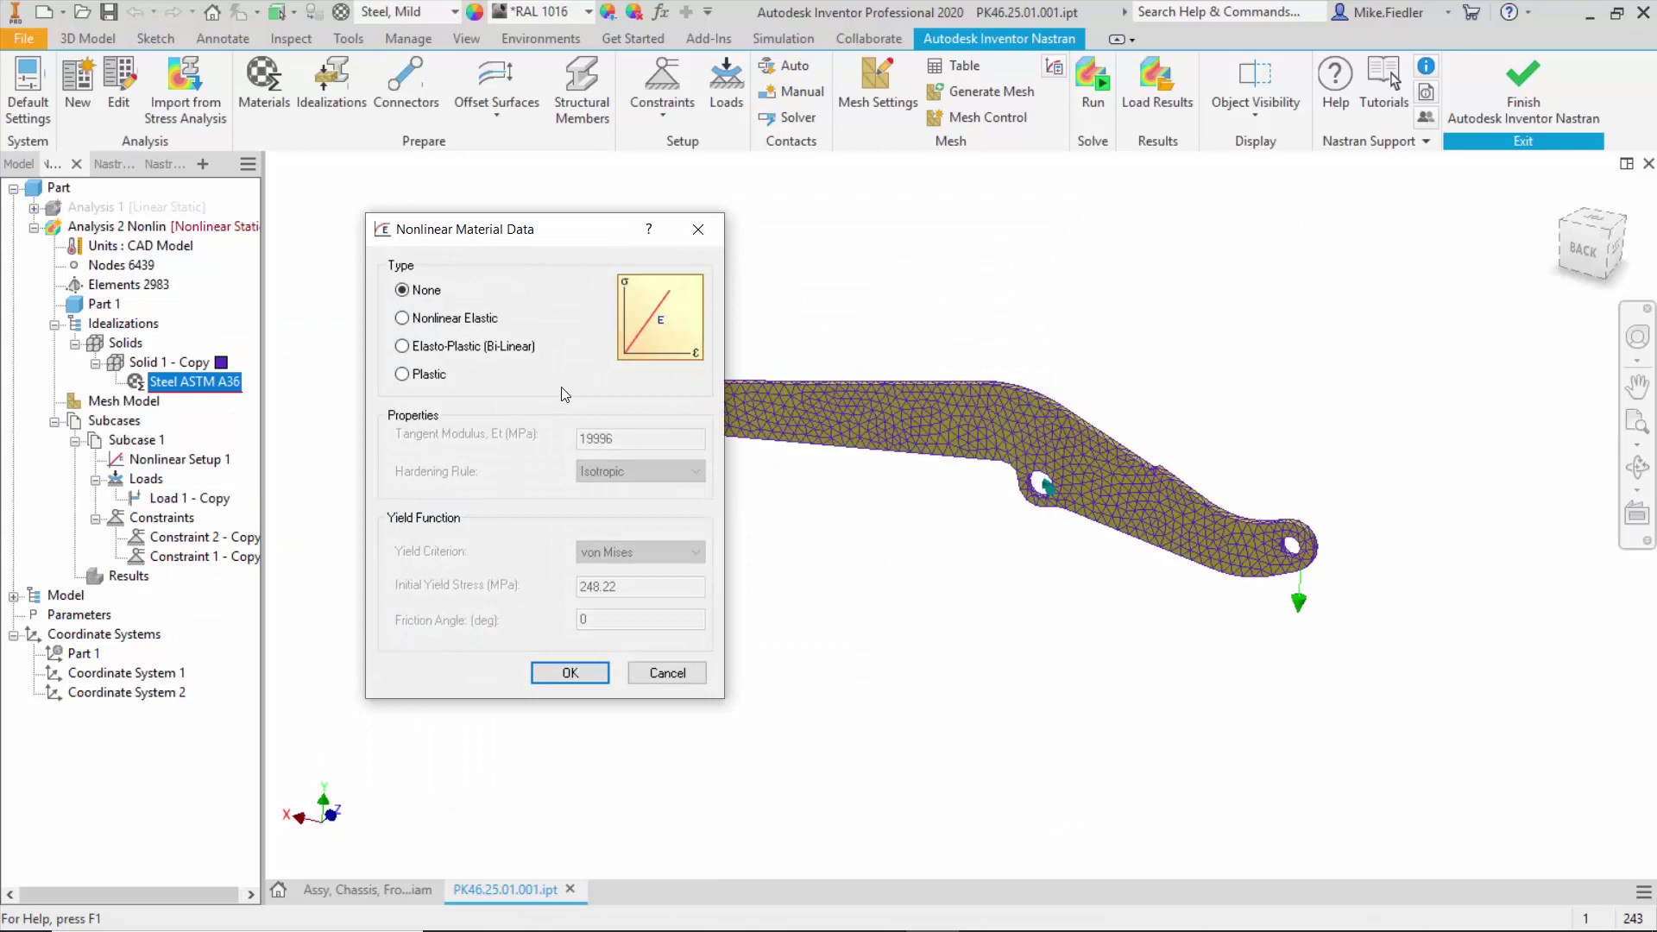
left_click(449, 320)
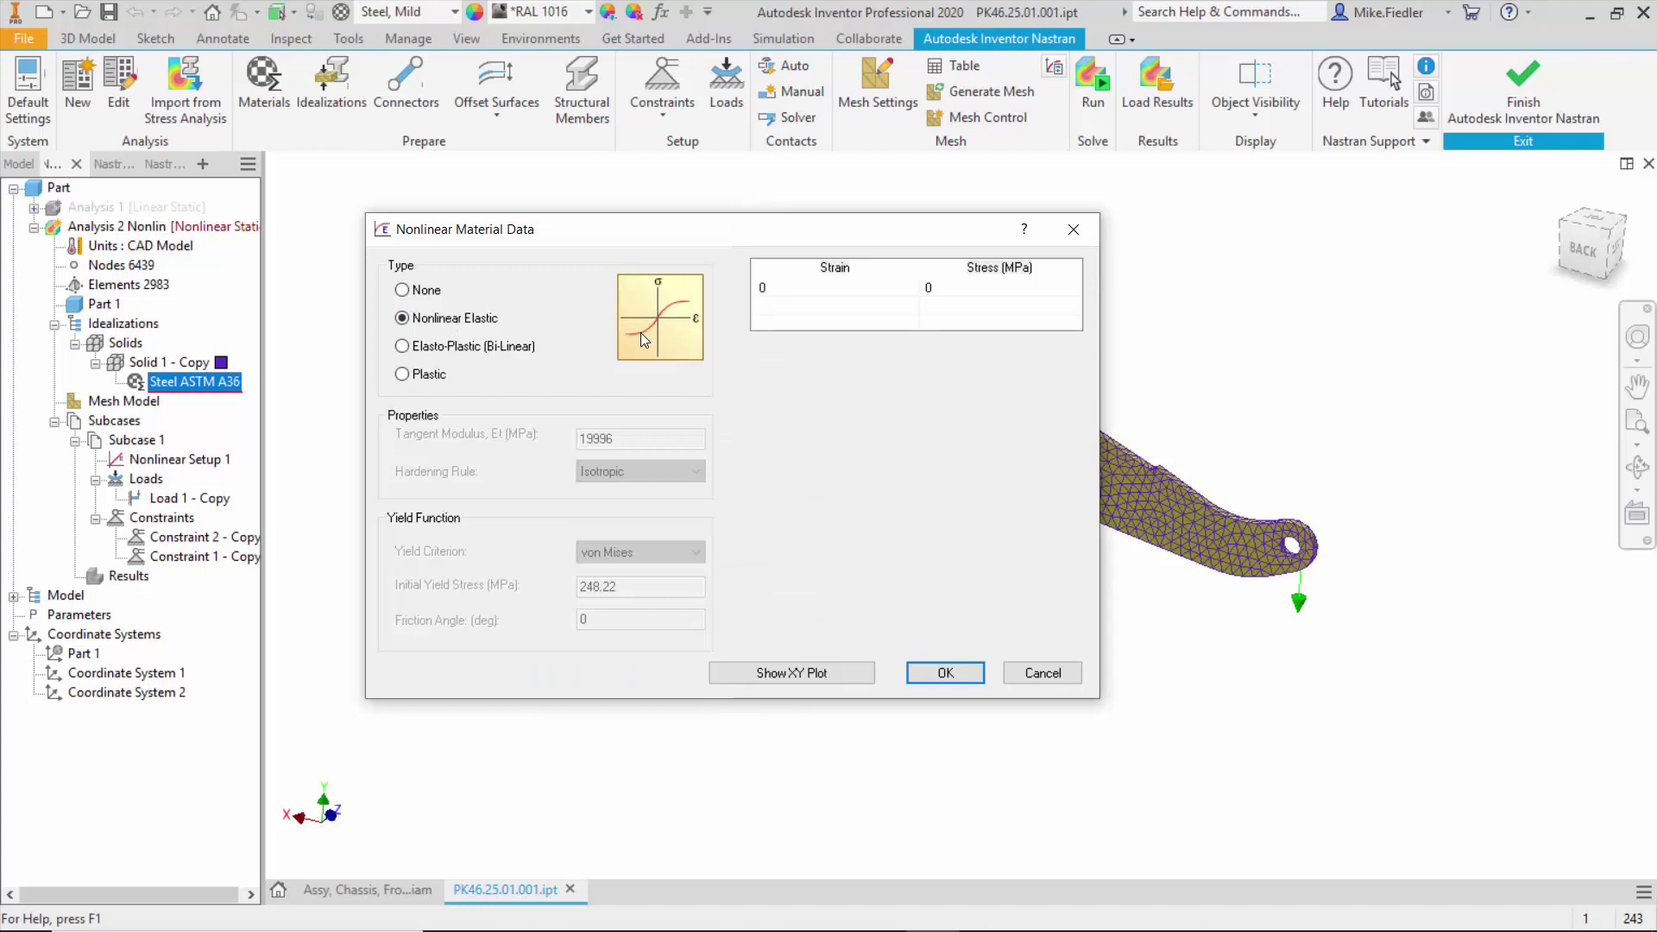
left_click(475, 351)
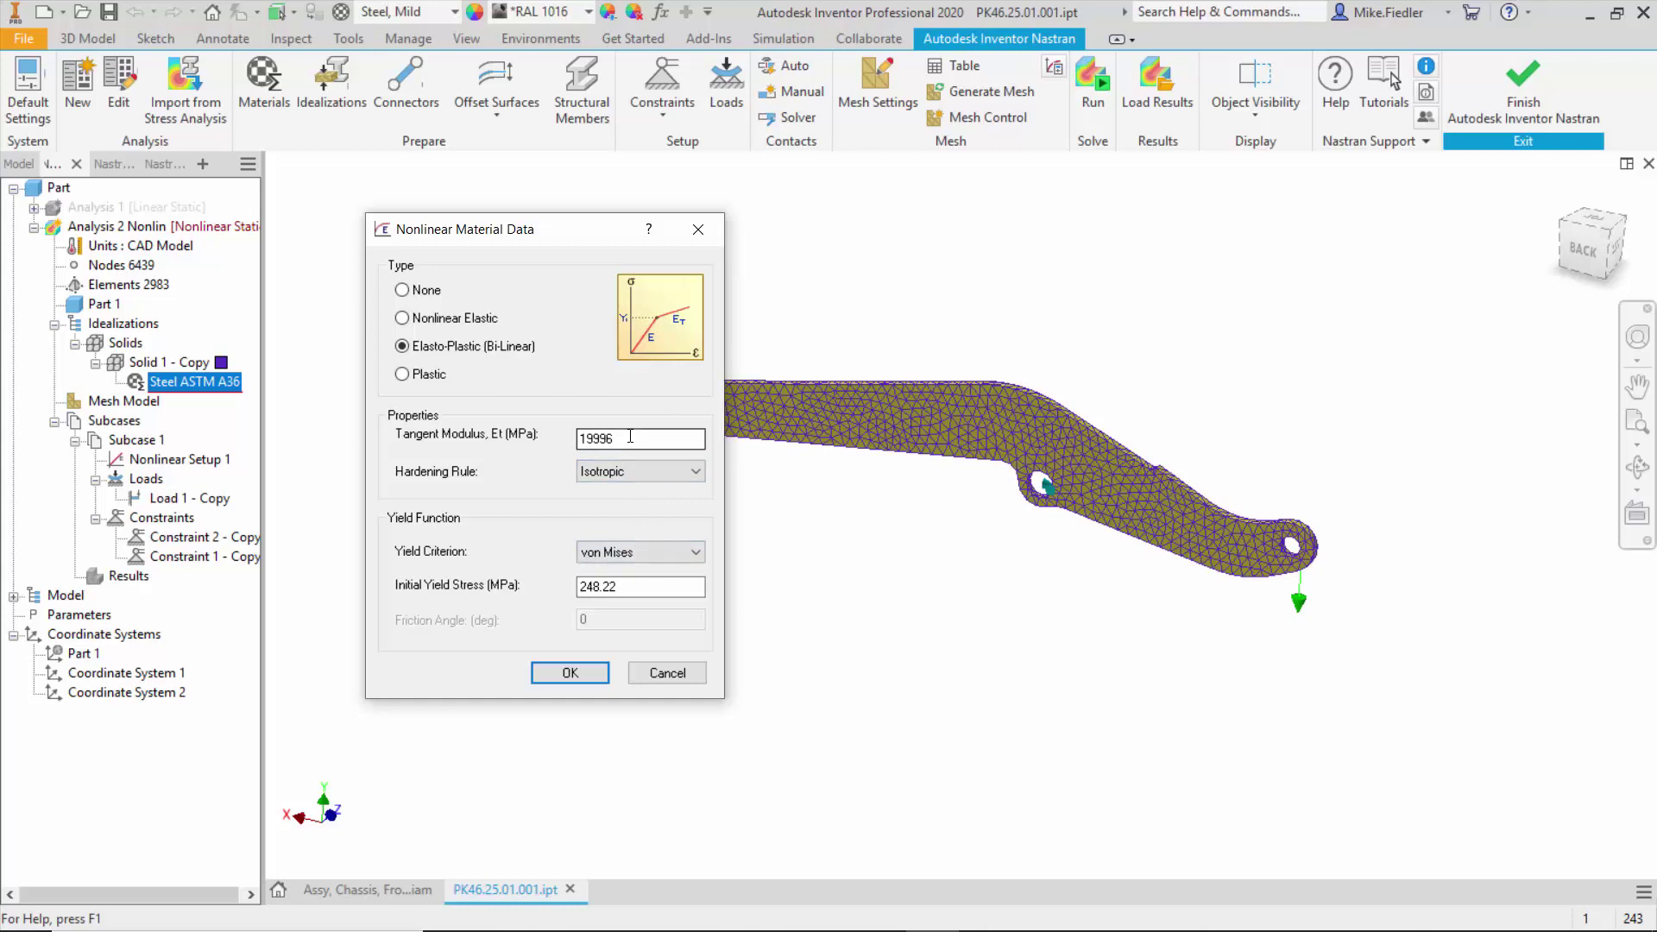
left_click(623, 587)
left_click(643, 438)
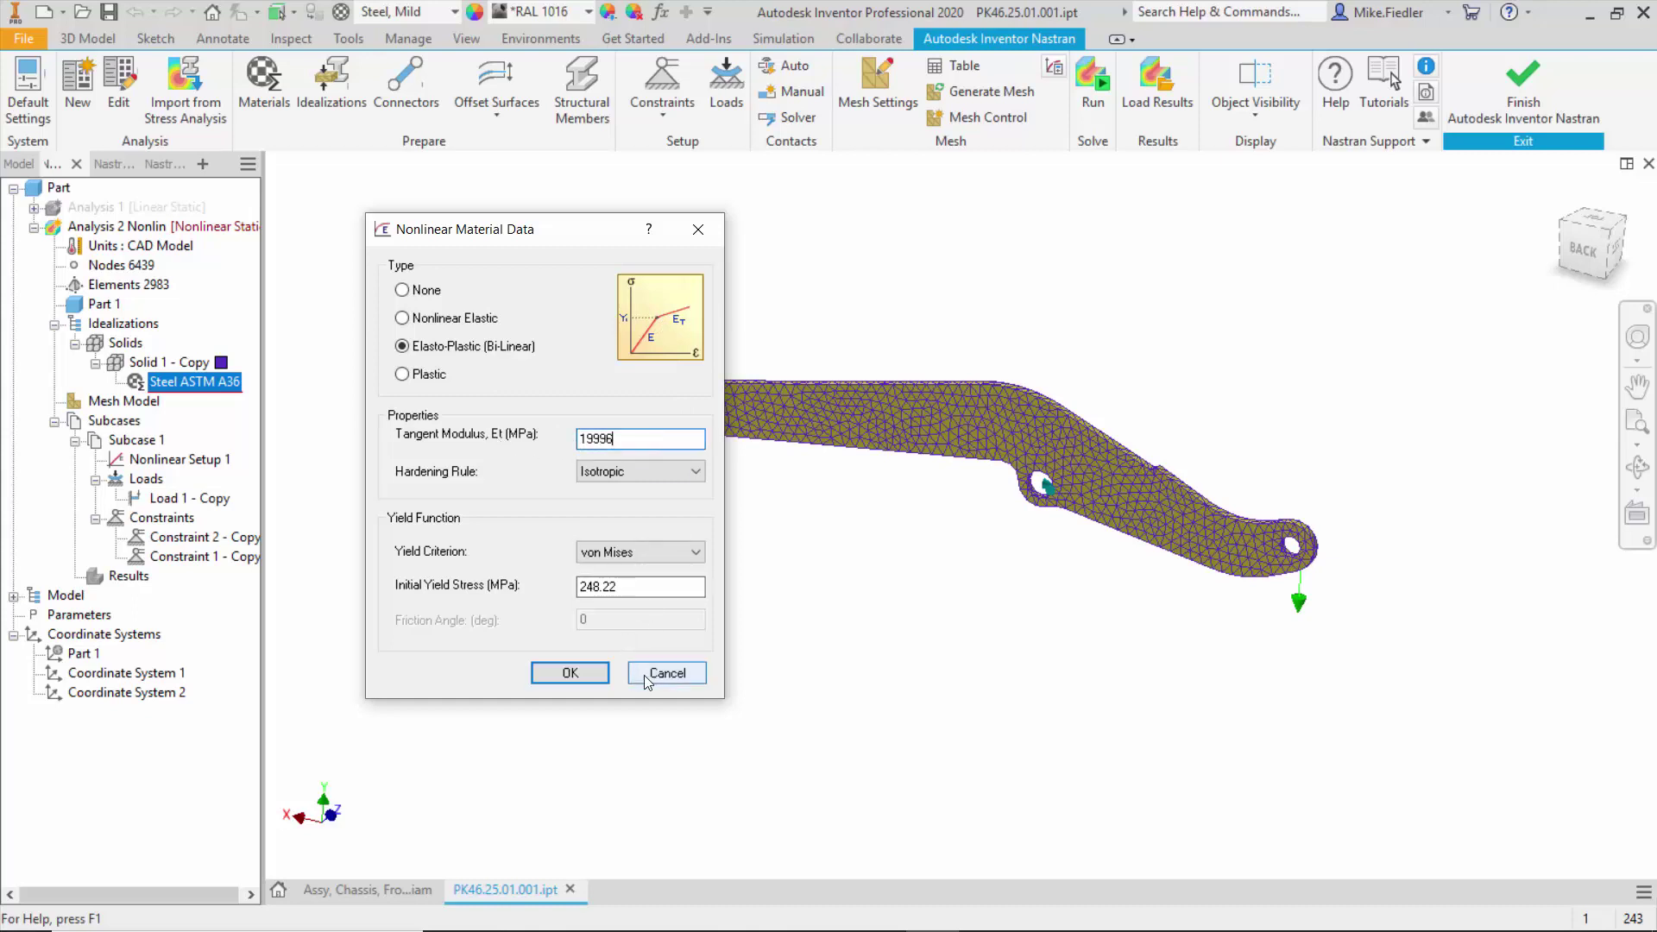
left_click(569, 674)
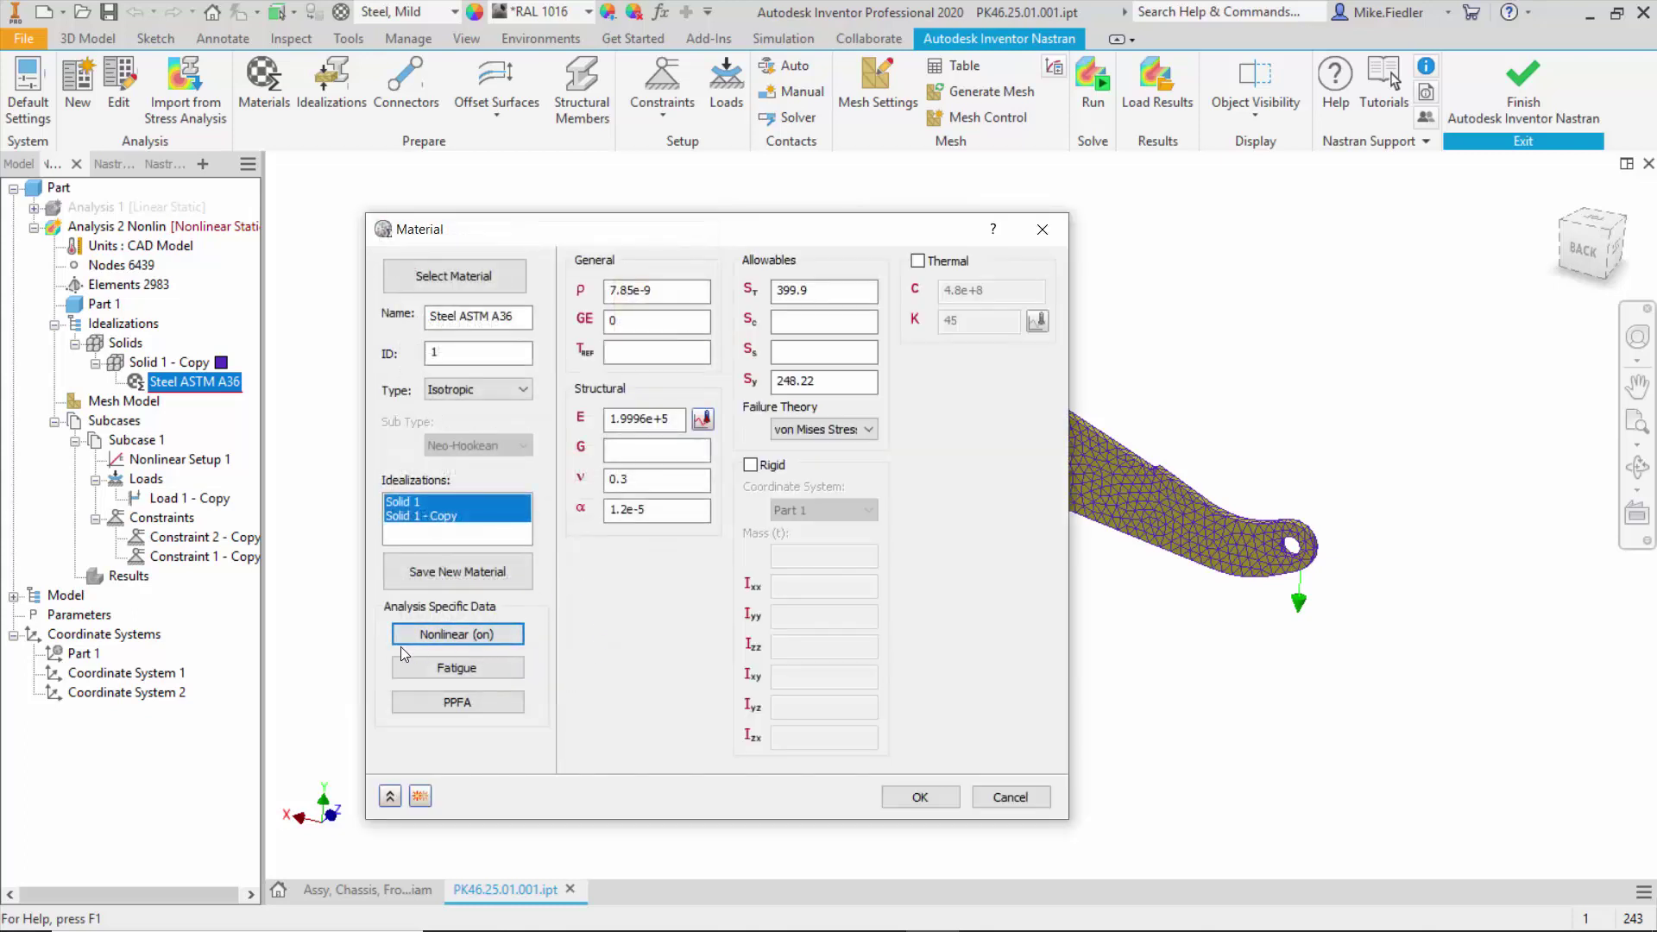
left_click(469, 634)
left_click(931, 796)
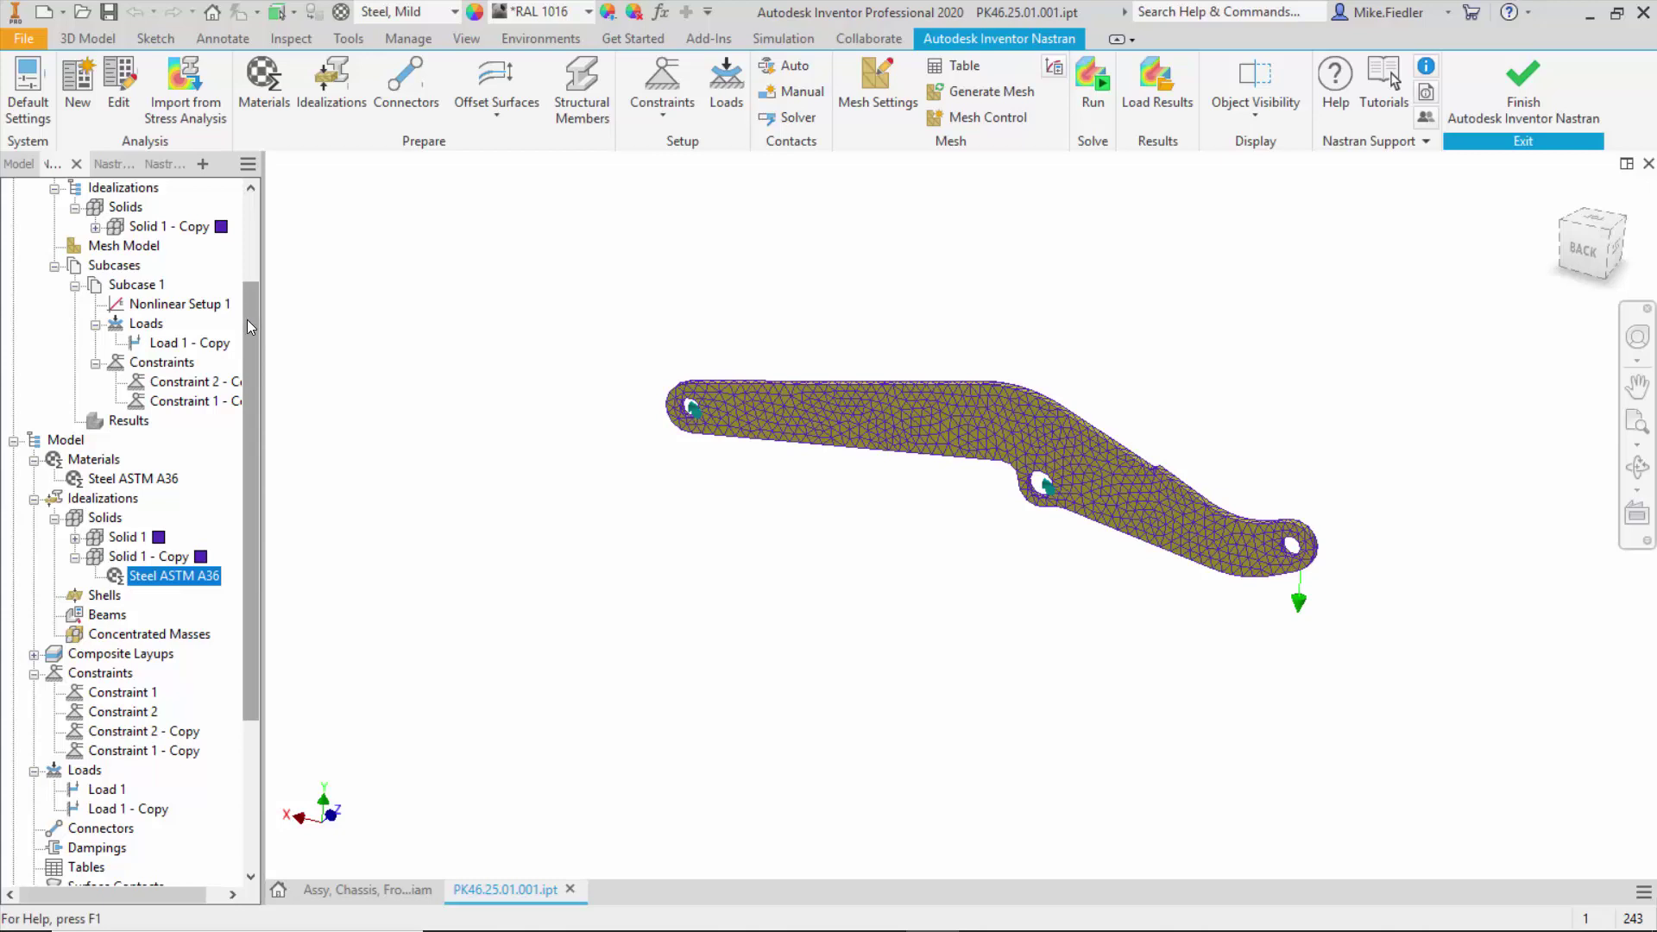
left_click_drag(247, 324, 263, 211)
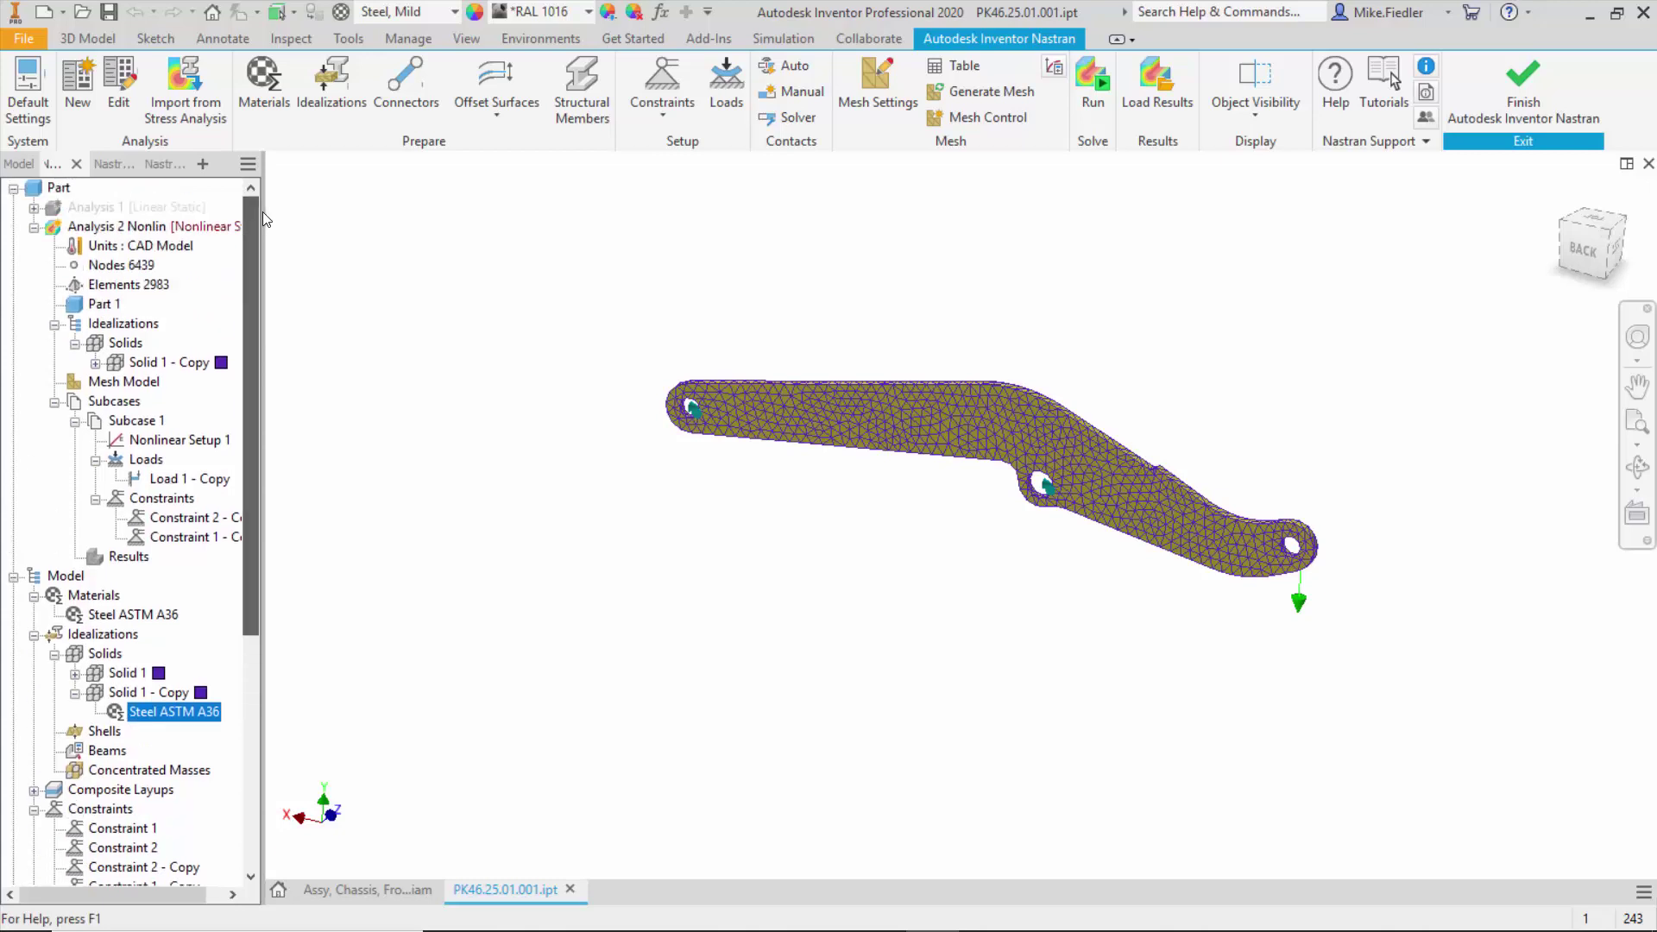
left_click(173, 445)
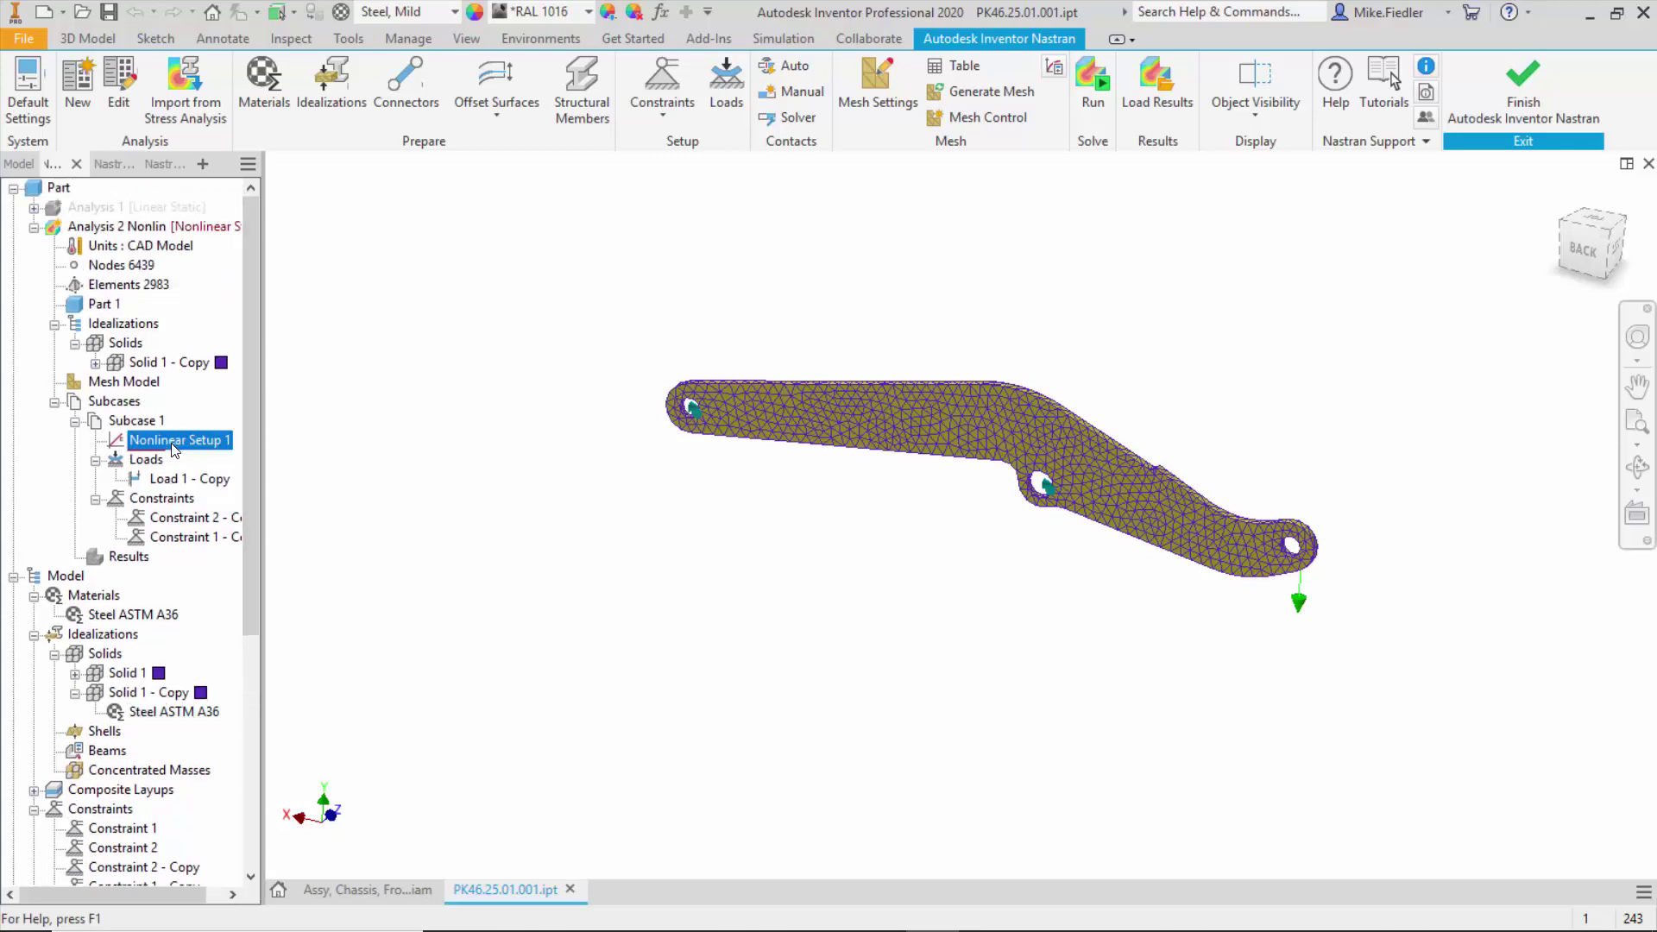
double_click(173, 445)
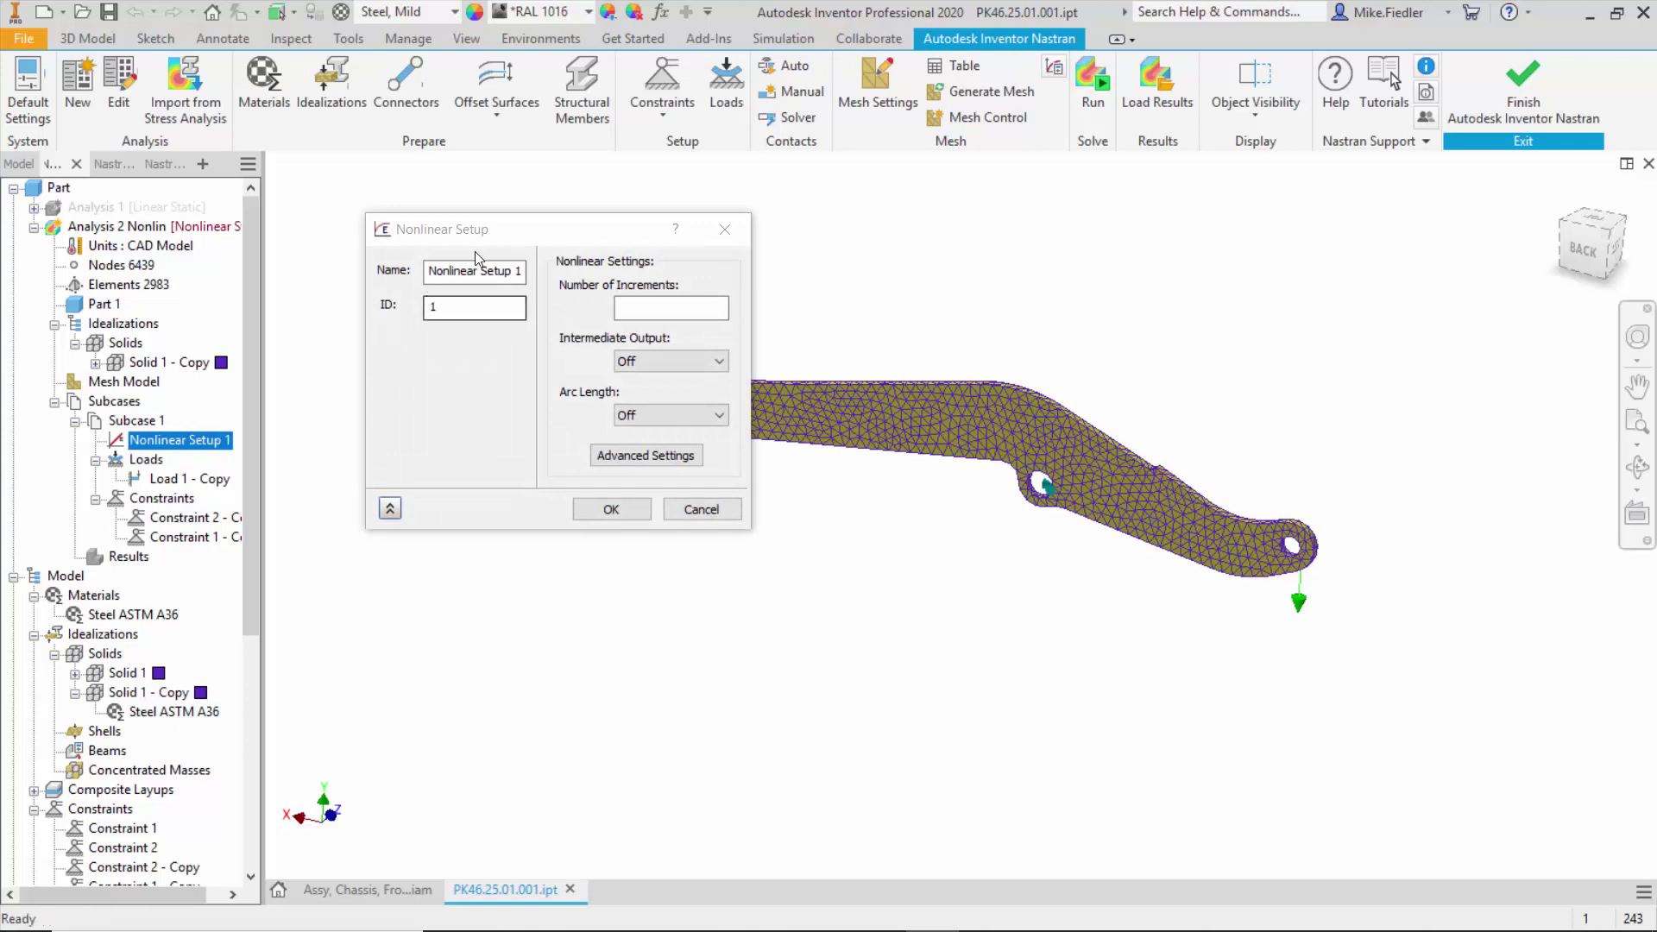
left_click_drag(512, 239, 573, 275)
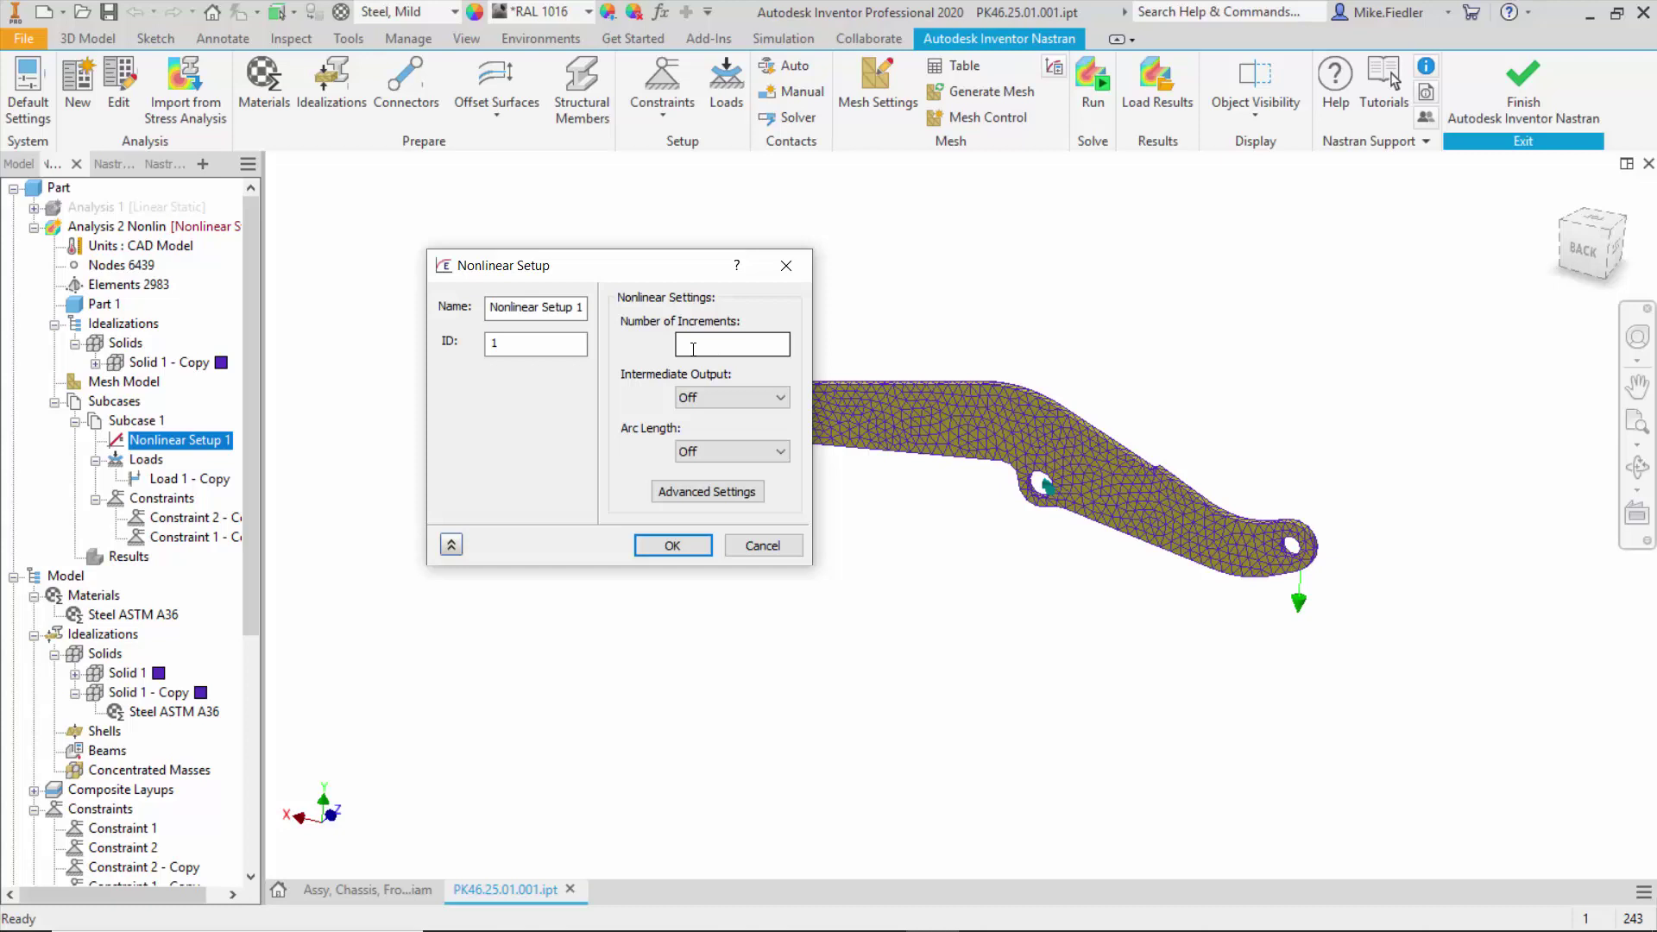
left_click(673, 547)
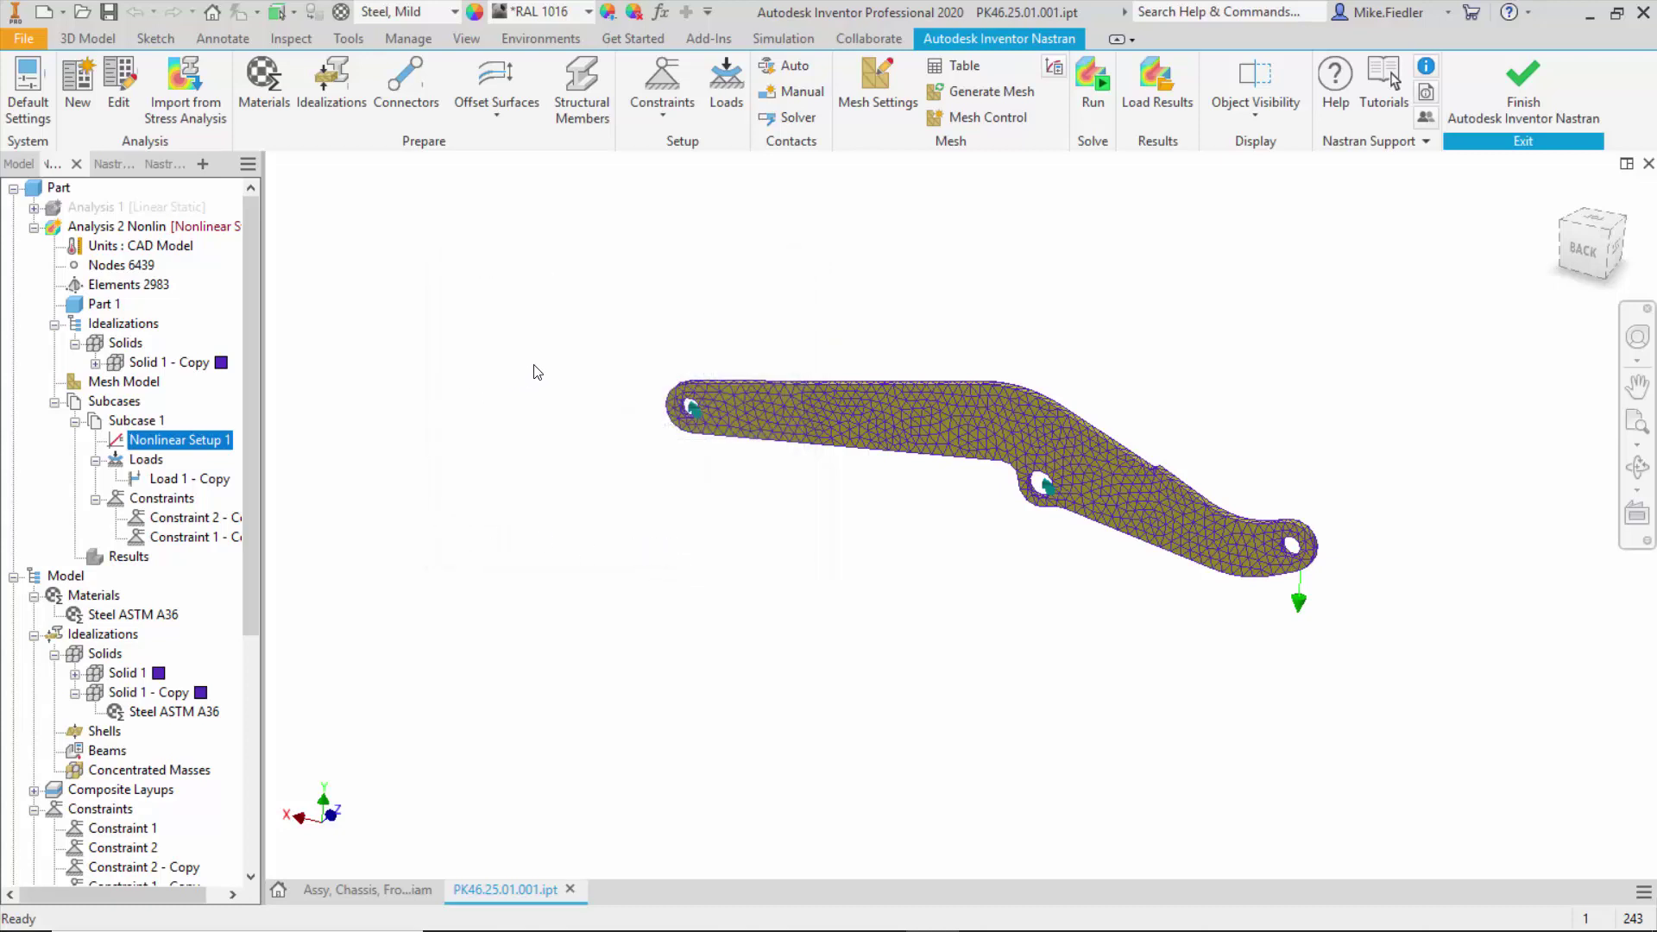
Solve Analysis 2 Nonlin over 8 increments, peaking at 14.79 MPa von Mises stress.
left_click(1089, 102)
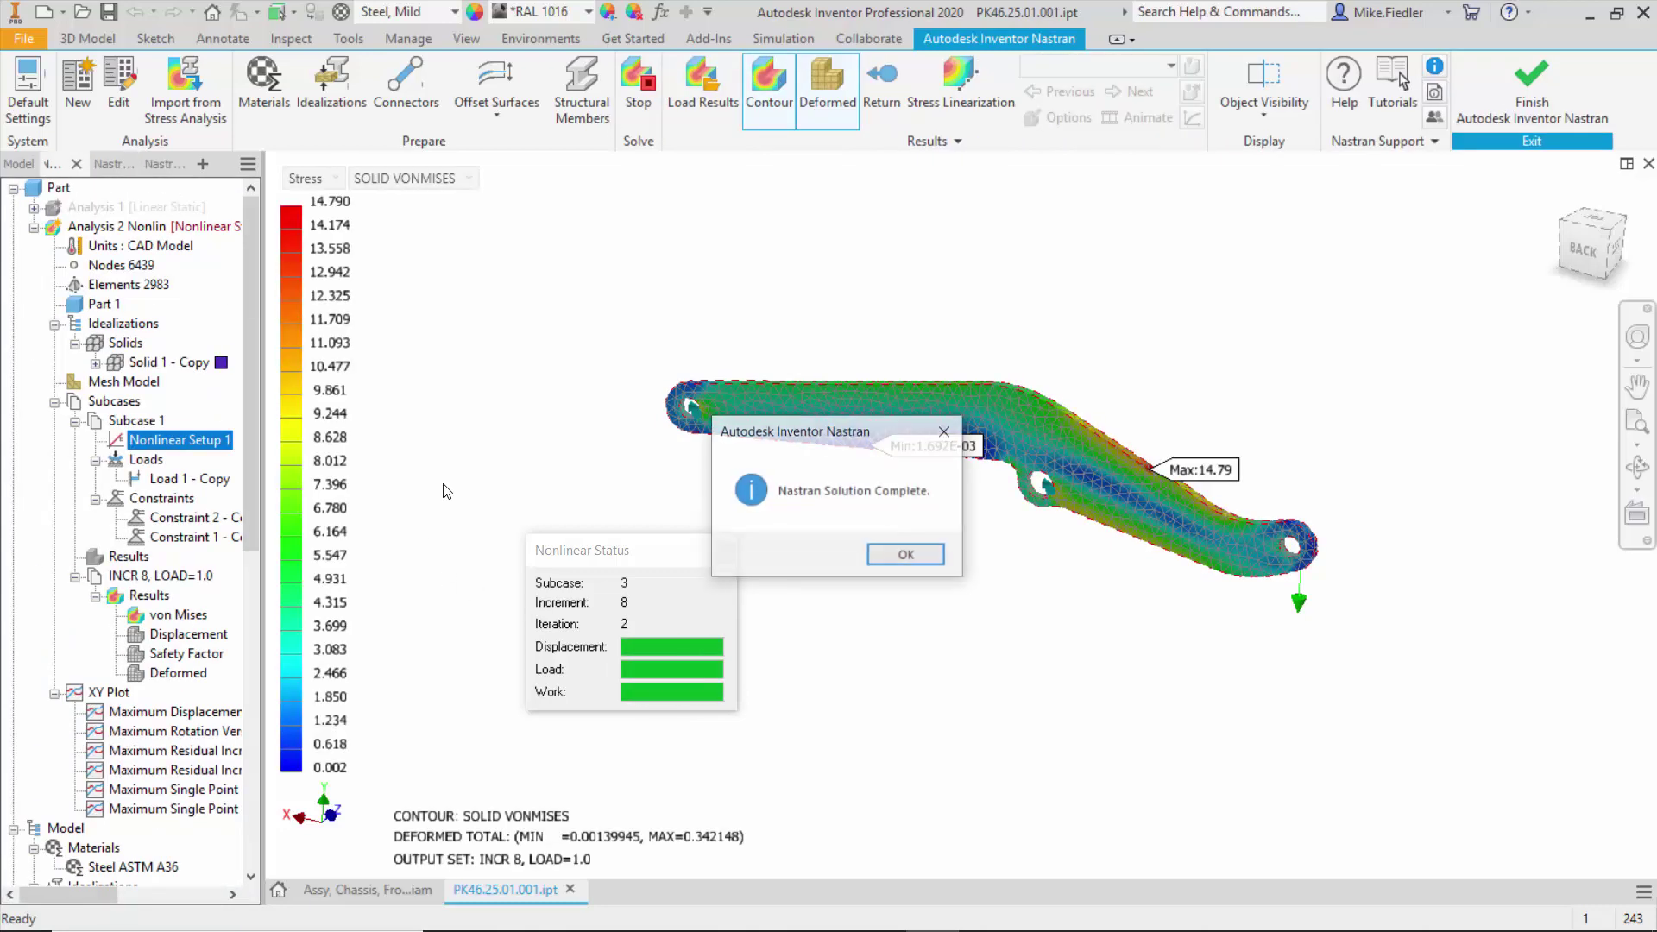
left_click(906, 556)
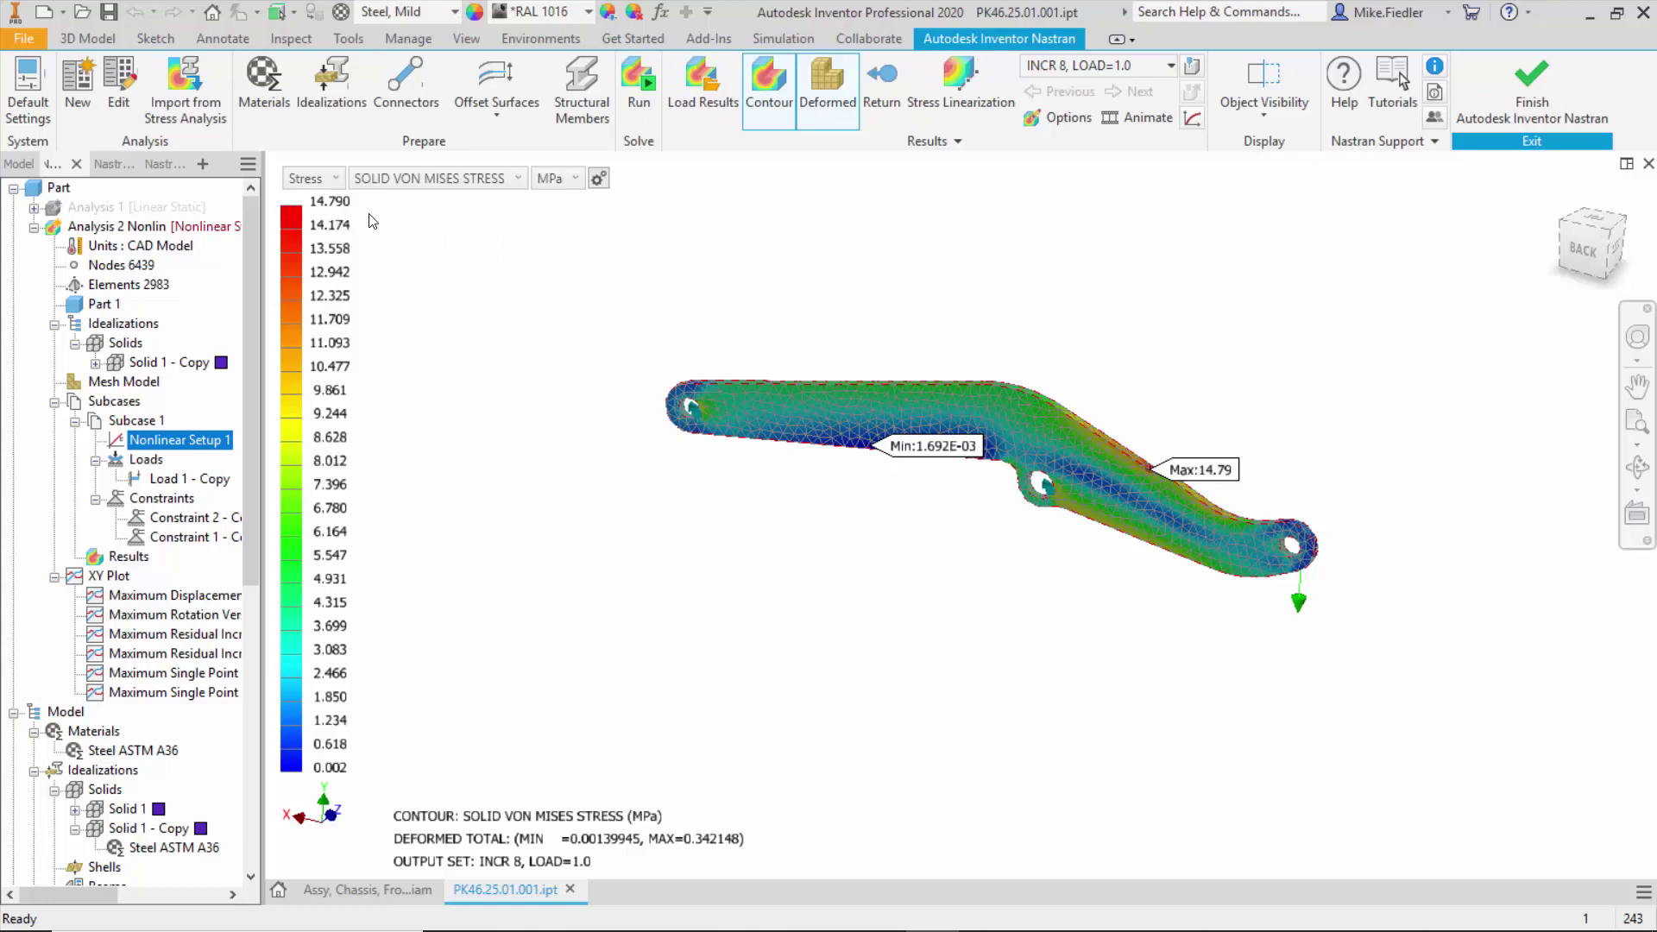
Switch the result to Displacement, showing a 0.3421 mm maximum at the loaded end hole.
left_click(324, 179)
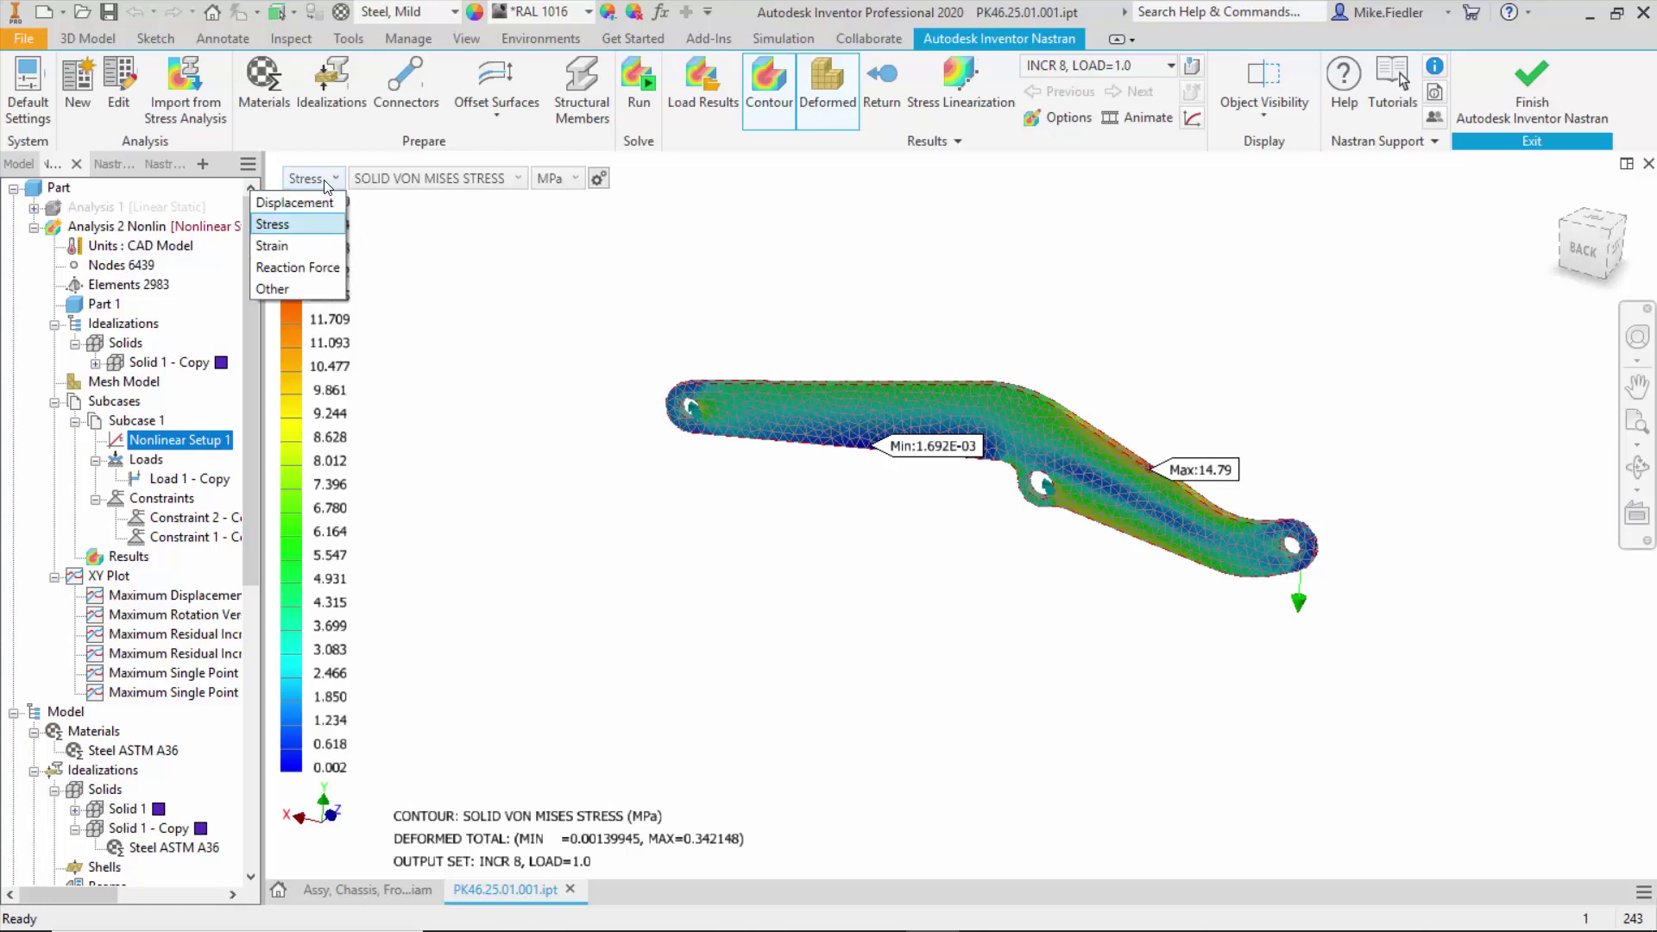